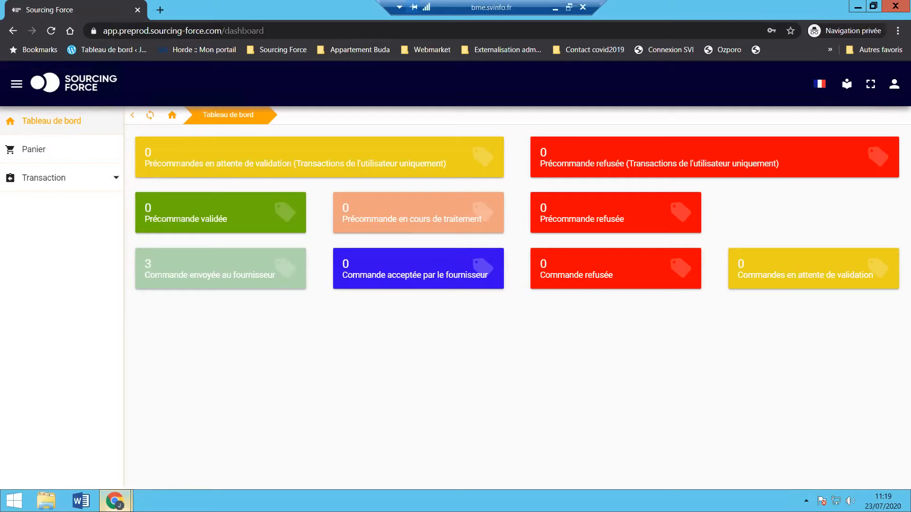
Compare the modules available to this restricted account, including the Transaction submenu, with those in the other Sourcing Force window
left_click(115, 501)
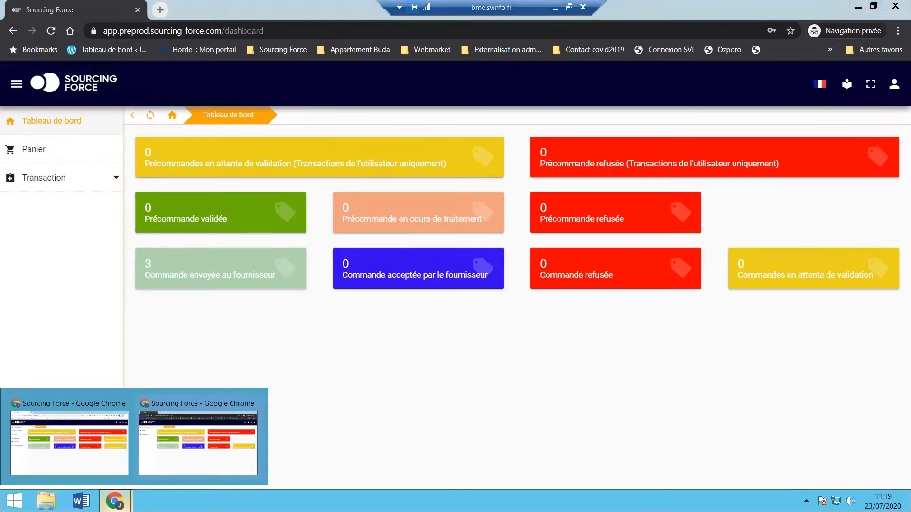
left_click(71, 177)
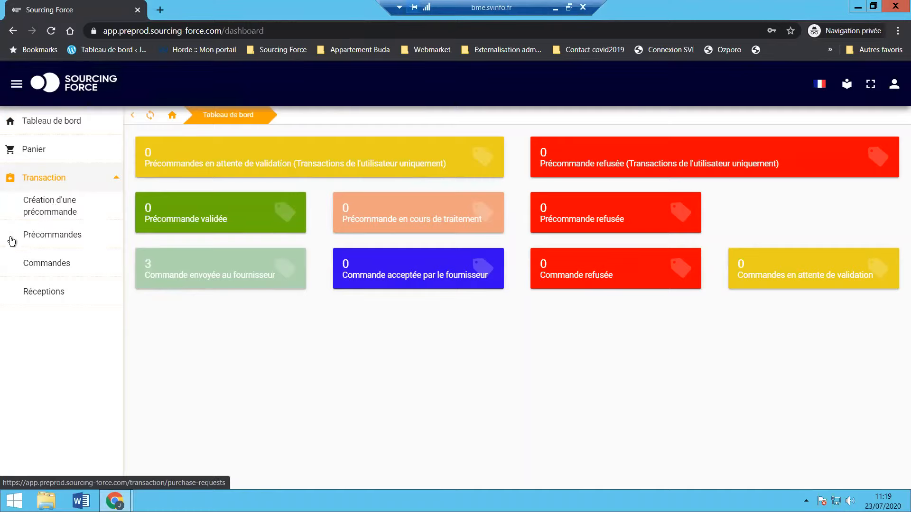
mouse_move(115, 501)
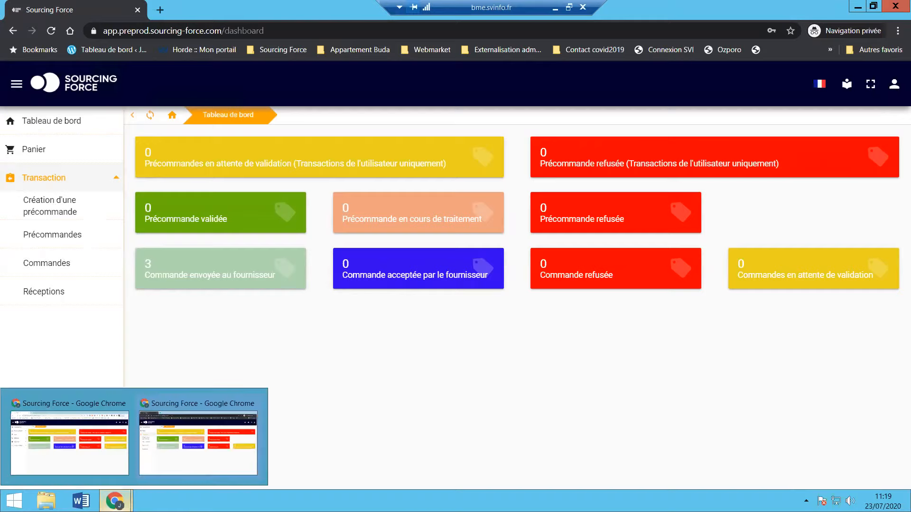
left_click(90, 469)
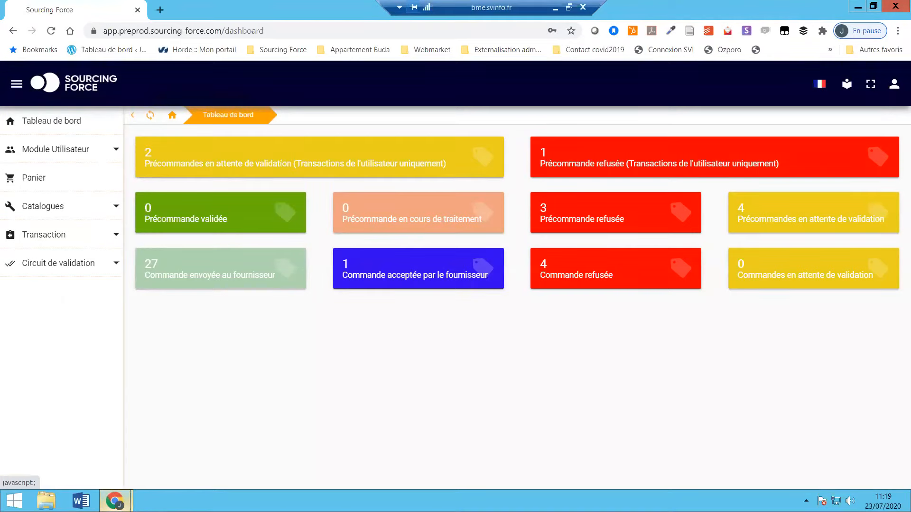
mouse_move(115, 500)
left_click(158, 468)
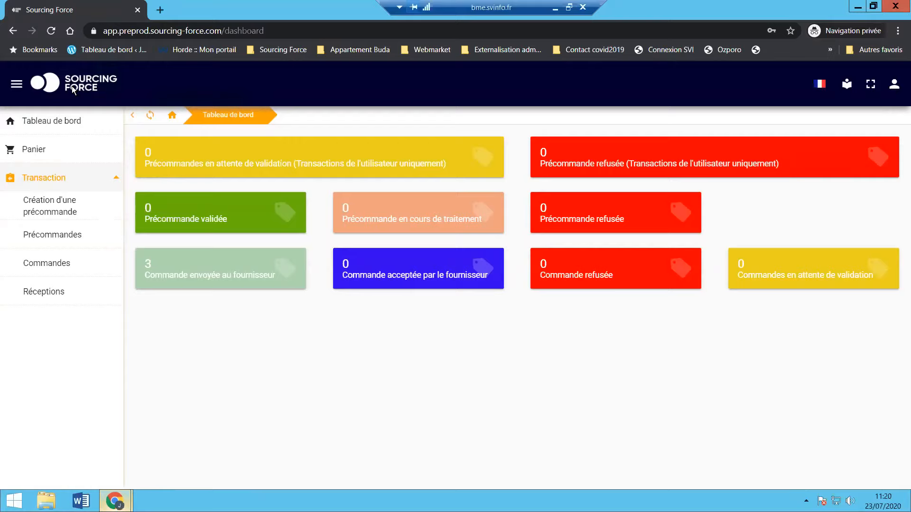
Add a cart titled "Demo" on the Panier page and expand it
left_click(43, 145)
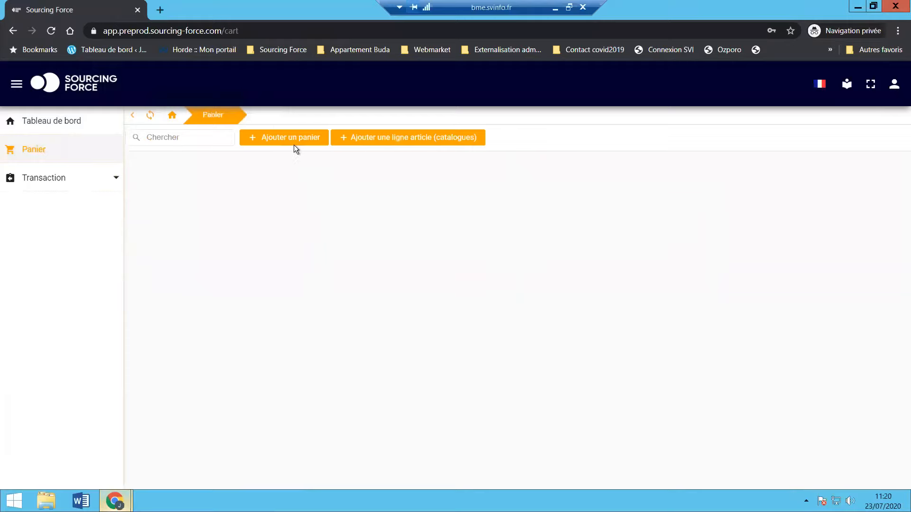
left_click(67, 177)
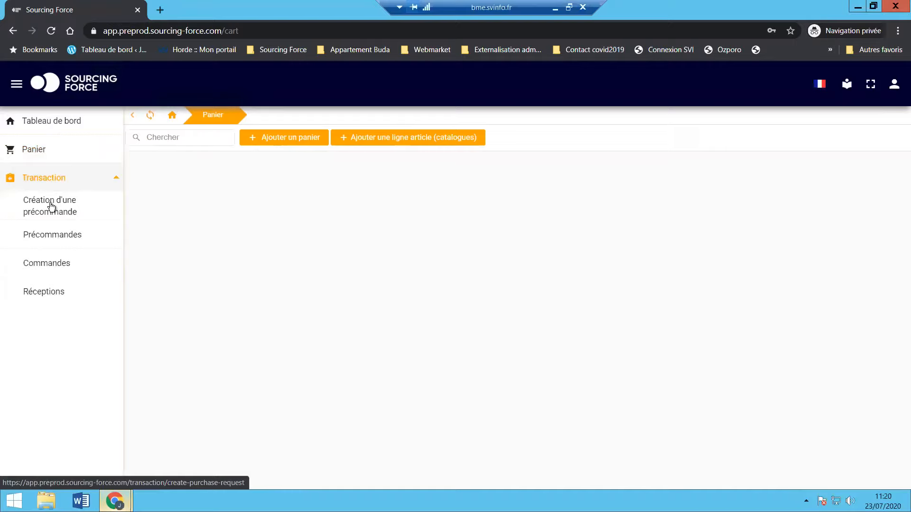
left_click(292, 142)
left_click(407, 254)
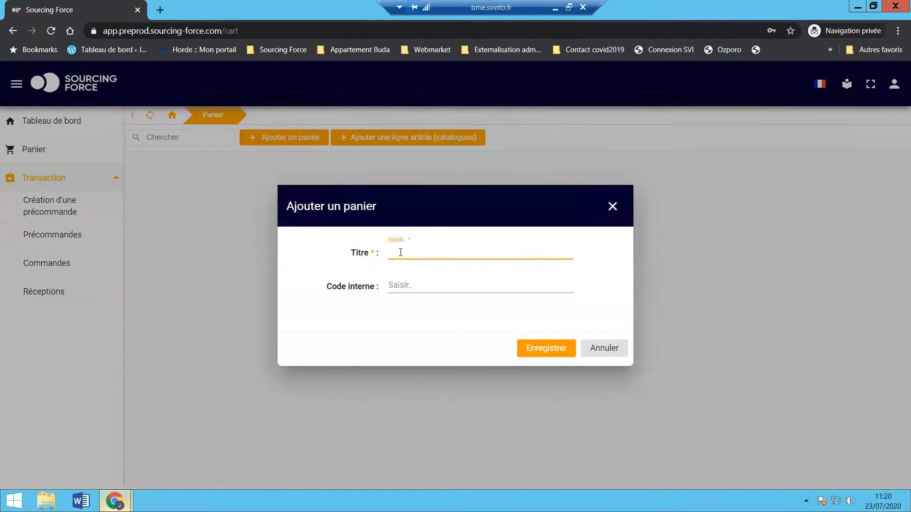
type("Demo")
left_click(533, 349)
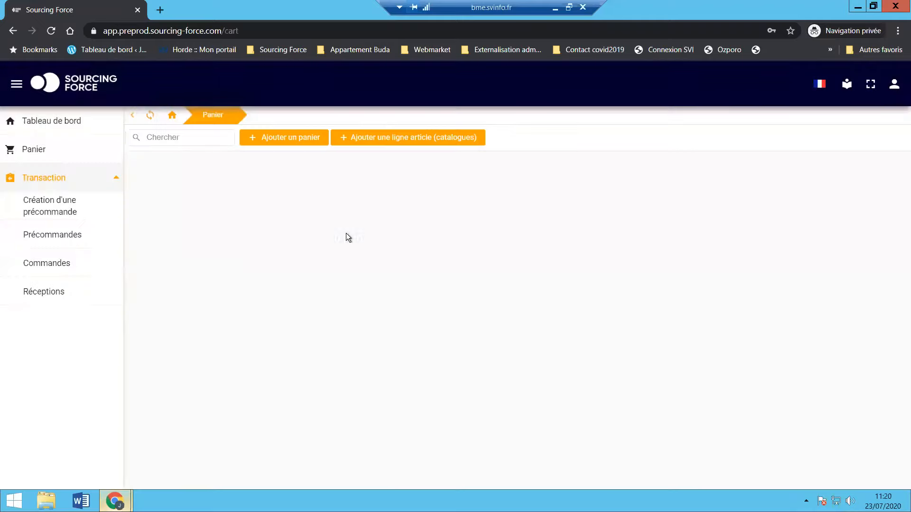
left_click(146, 172)
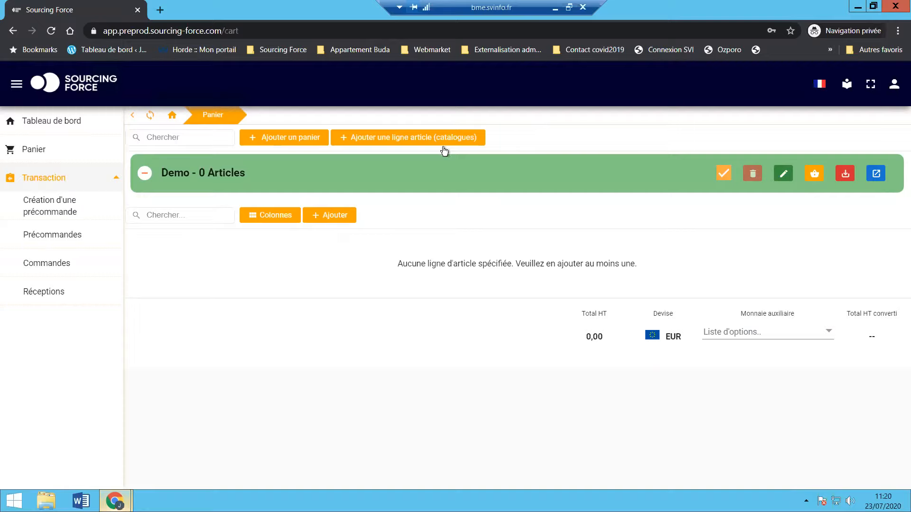
Open the RS Components punchout catalogue for adding a catalogue article and check which account is signed in there
left_click(401, 138)
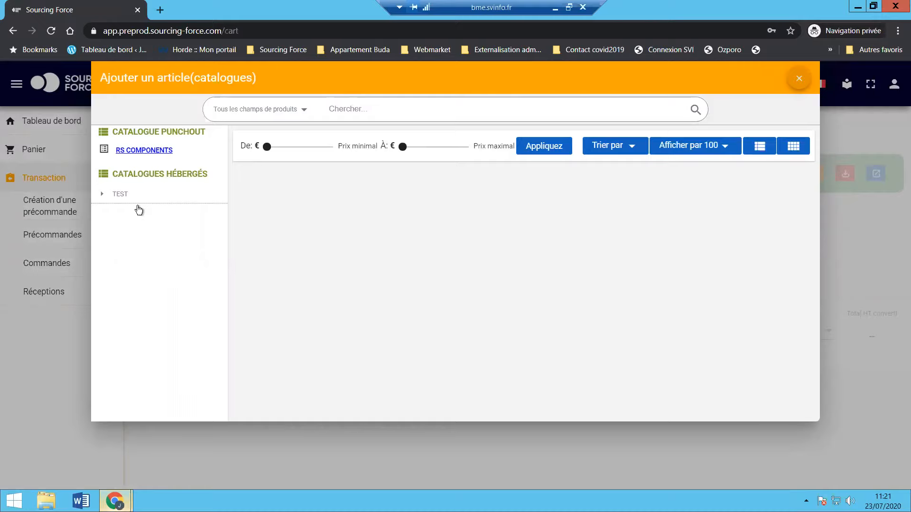
left_click(134, 150)
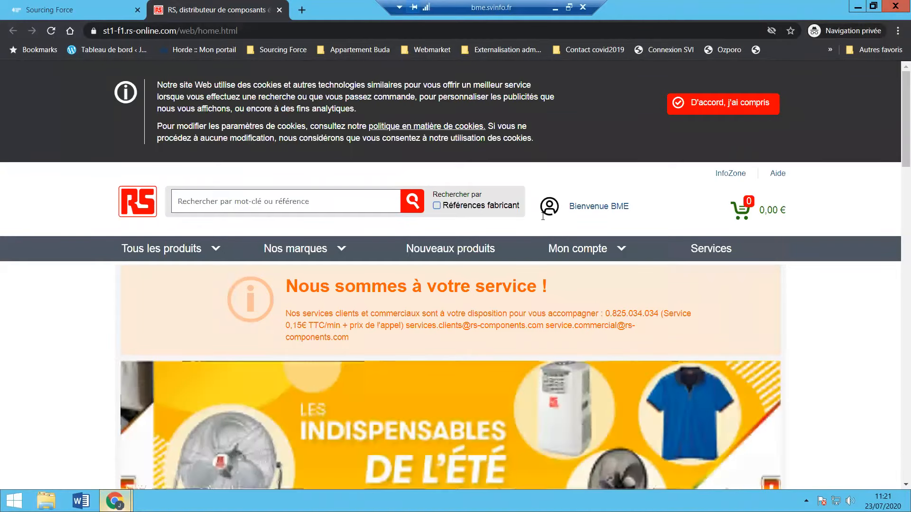
left_click_drag(570, 206, 624, 206)
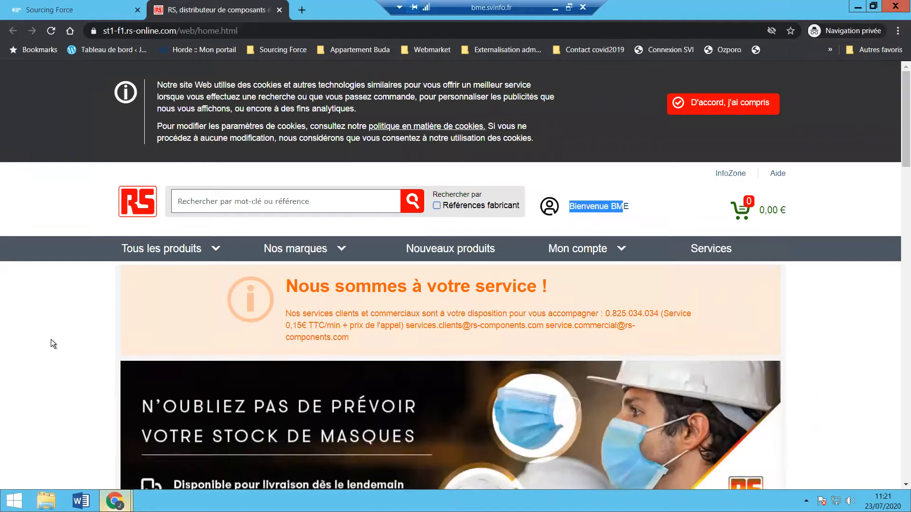
left_click(50, 339)
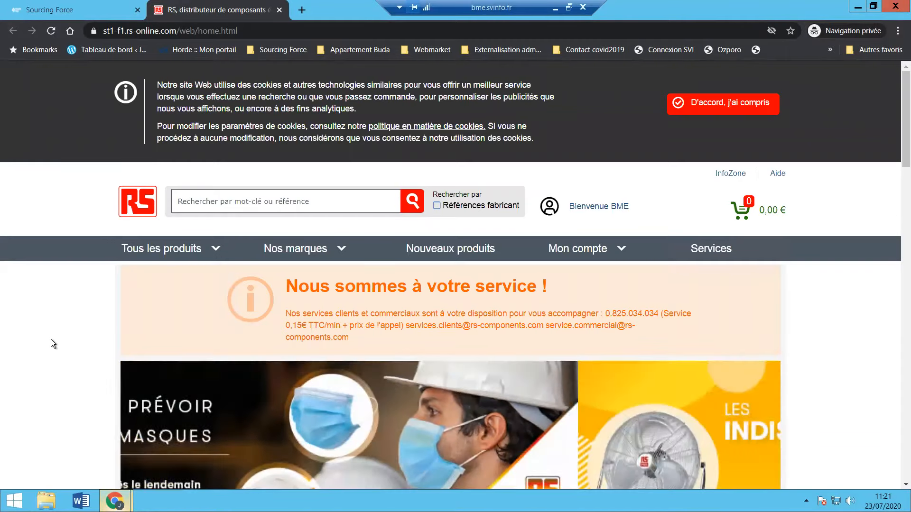
Look over the RS home page, including its services, express order, order tracking and manufacturer sections
scroll(51, 339, "down", 1)
scroll(51, 340, "down", 1)
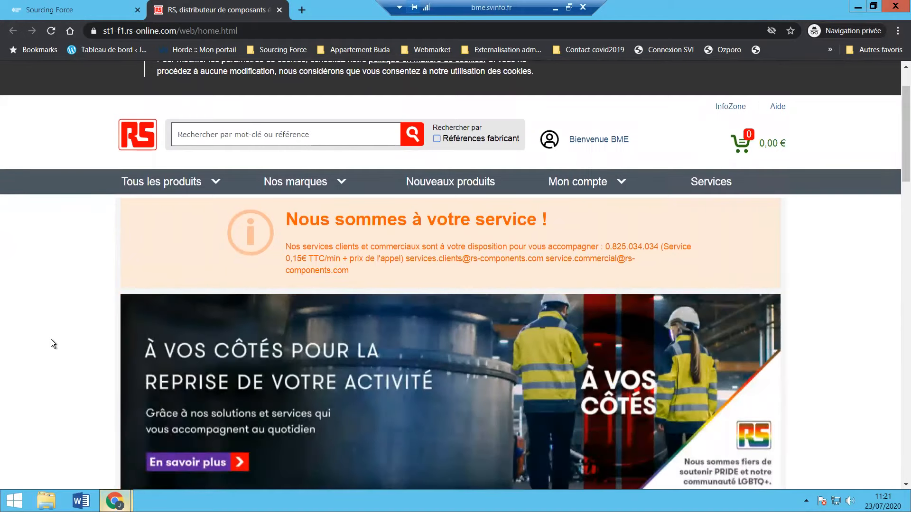
scroll(51, 339, "down", 3)
scroll(50, 340, "down", 2)
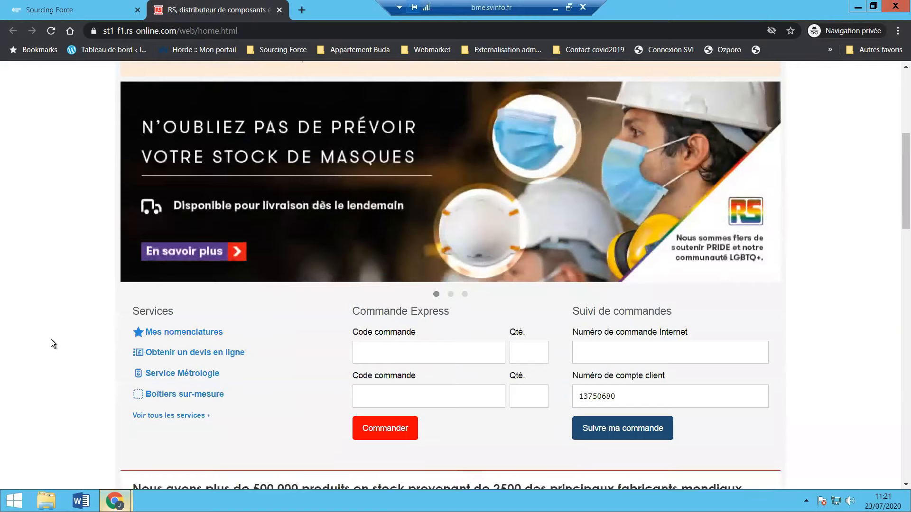
scroll(51, 339, "down", 3)
scroll(50, 340, "down", 1)
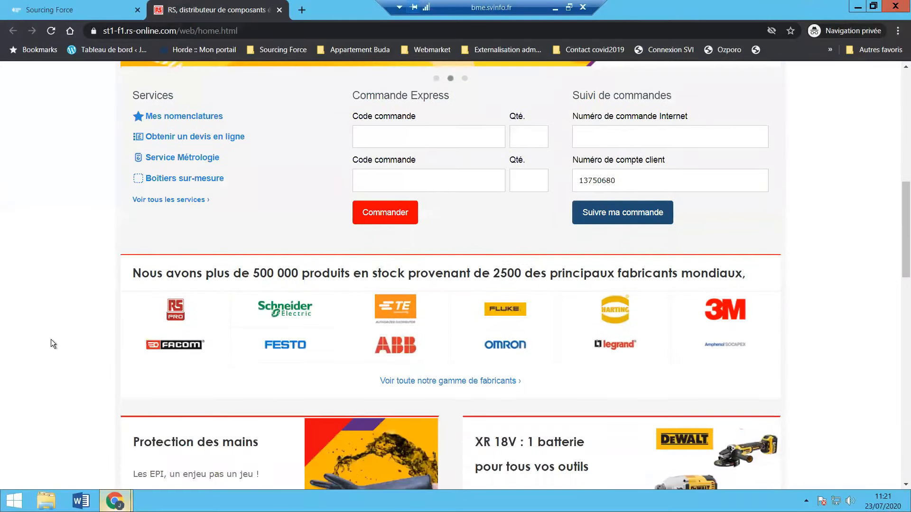
scroll(50, 340, "up", 3)
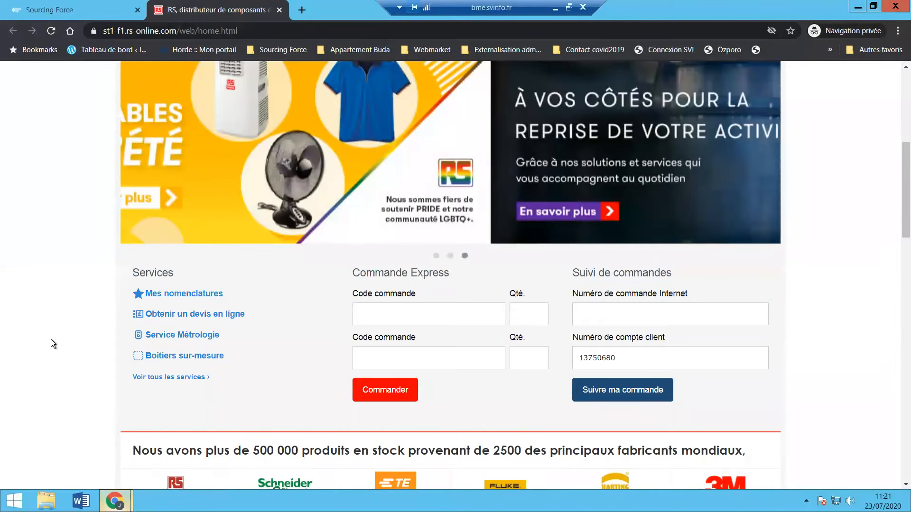
scroll(51, 340, "up", 2)
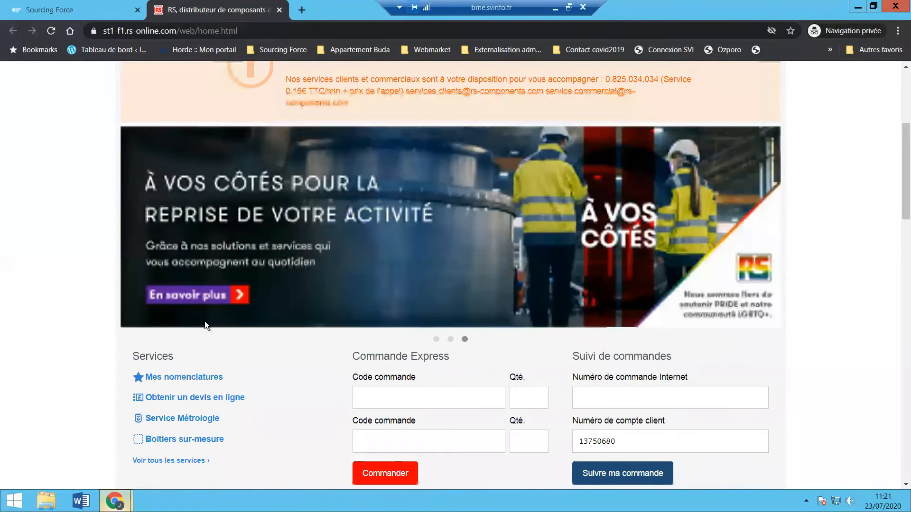
scroll(205, 325, "up", 5)
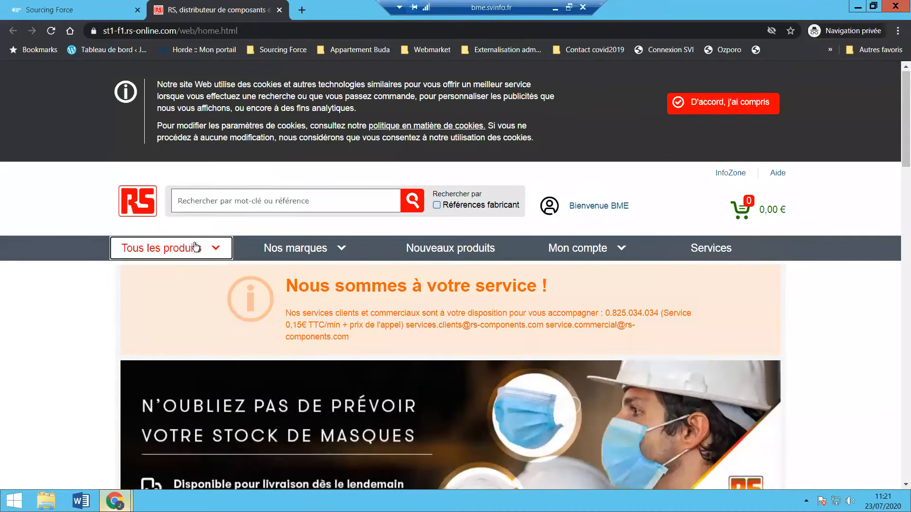
Browse the RS products to the Diodes LASER category within Afficheurs et optoélectronique, Composants et modules LASER
left_click(194, 246)
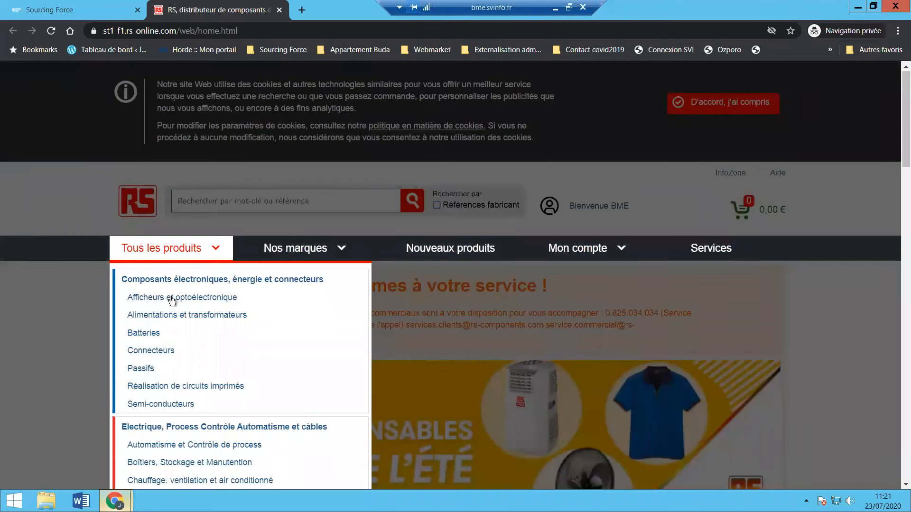
mouse_move(171, 300)
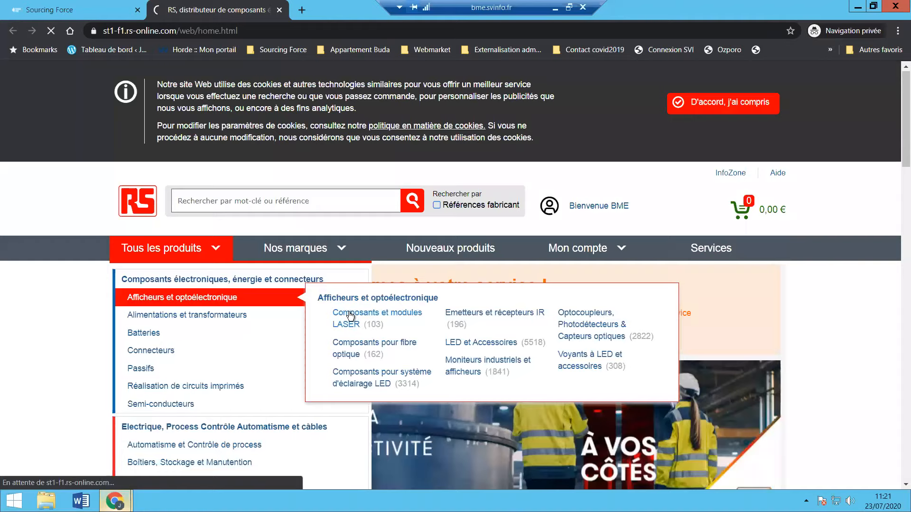
left_click(351, 316)
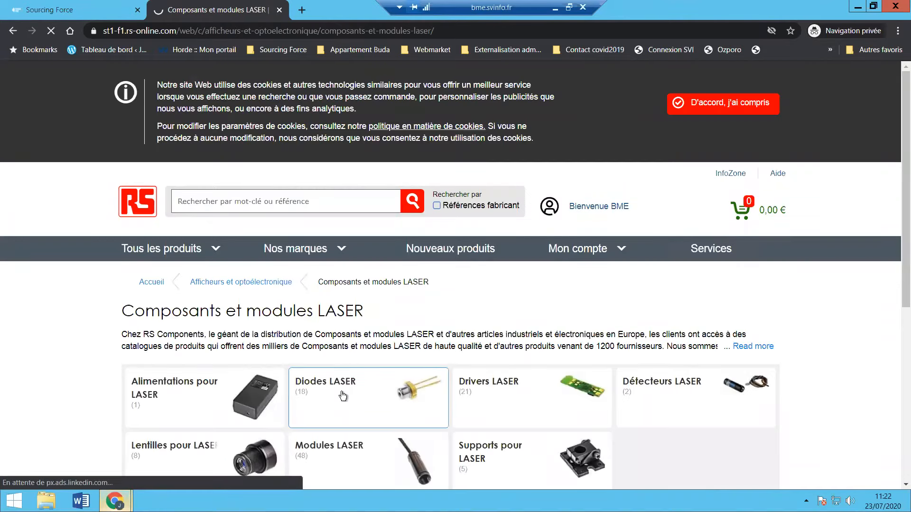
left_click(343, 396)
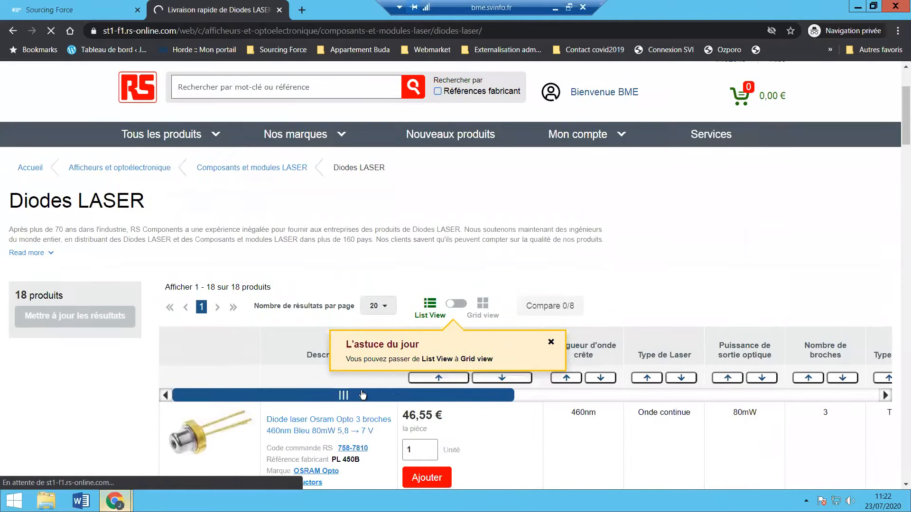
Put one Osram Opto 460nm blue 80mW laser diode in the RS basket and dismiss the survey invitation
scroll(415, 388, "down", 2)
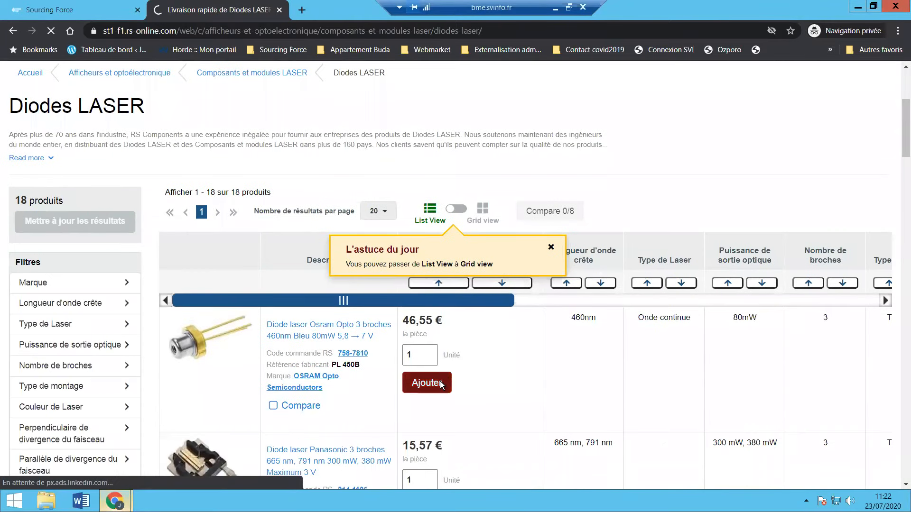
left_click(432, 387)
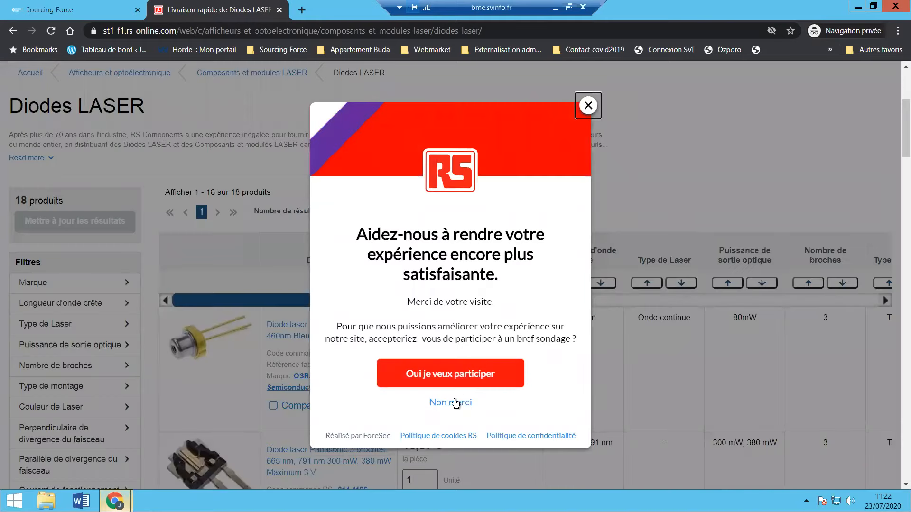
left_click(587, 304)
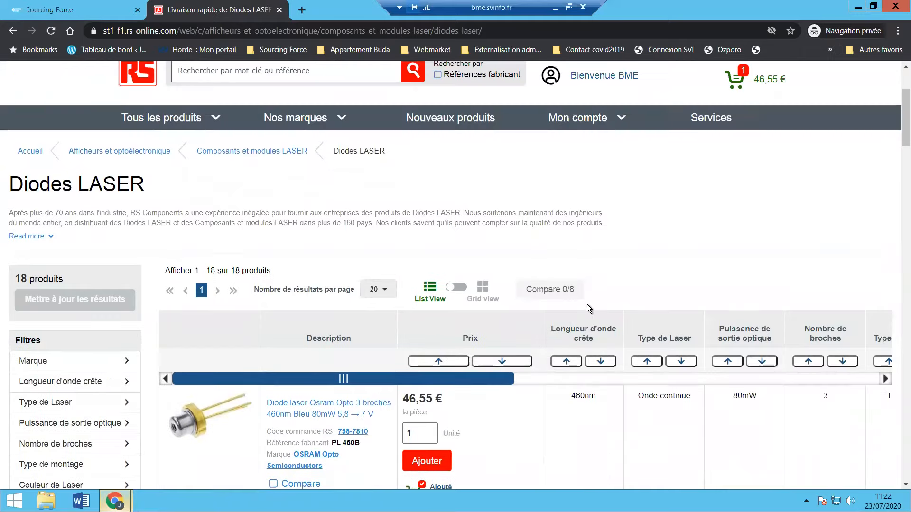
Review the RS basket and transfer it back to Sourcing Force with Punch Out
left_click(750, 214)
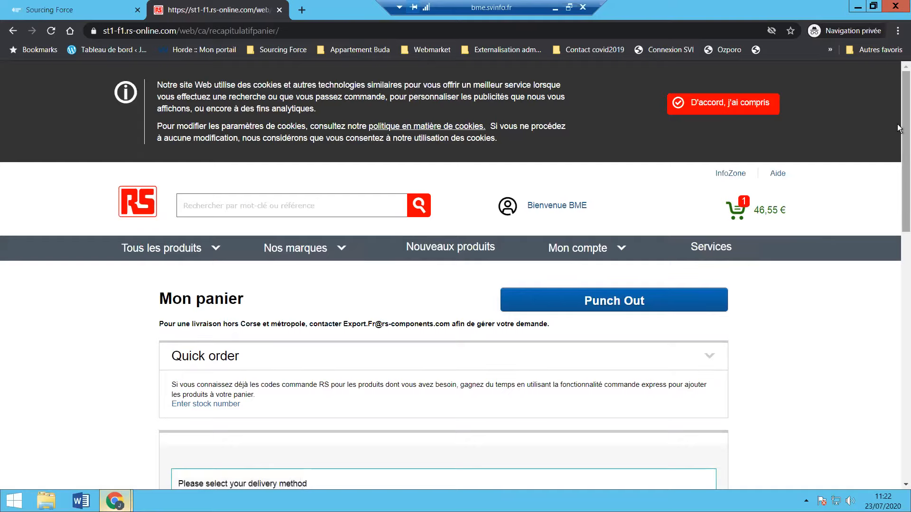
left_click_drag(901, 124, 901, 135)
scroll(899, 139, "down", 1)
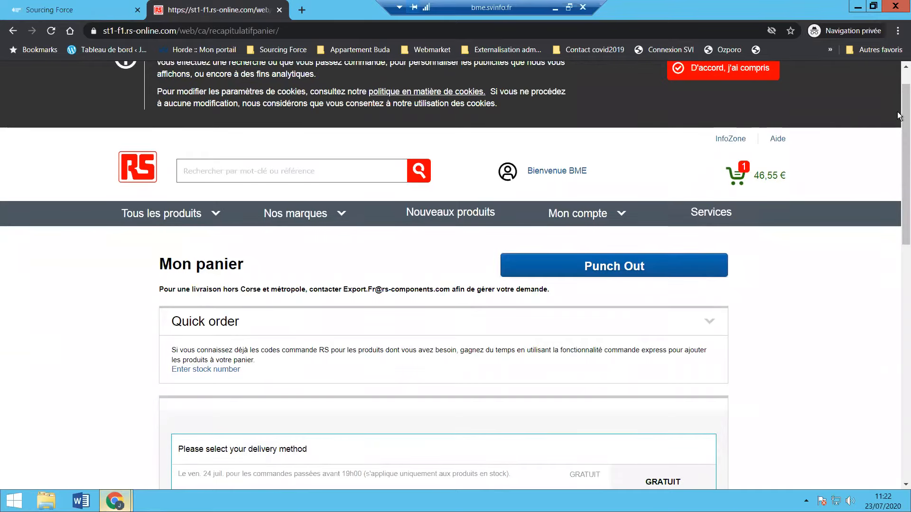
scroll(898, 147, "down", 1)
scroll(899, 146, "down", 4)
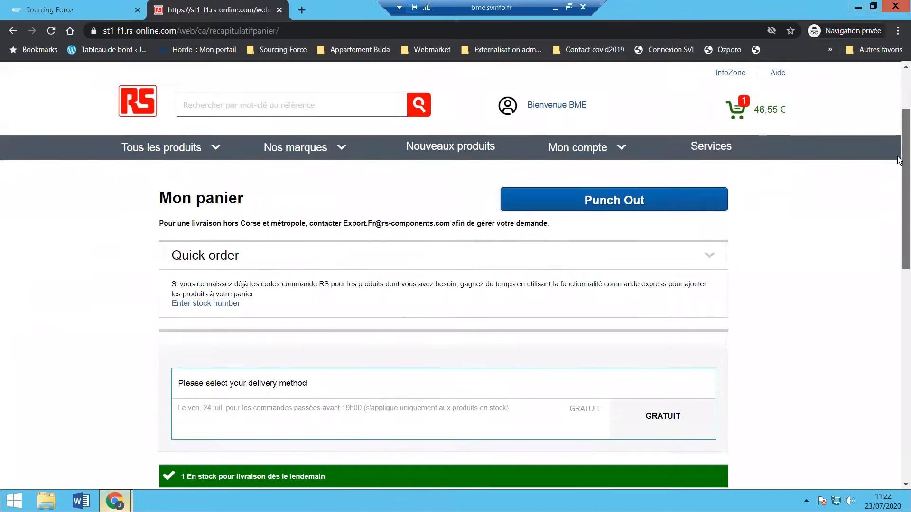
scroll(898, 200, "down", 4)
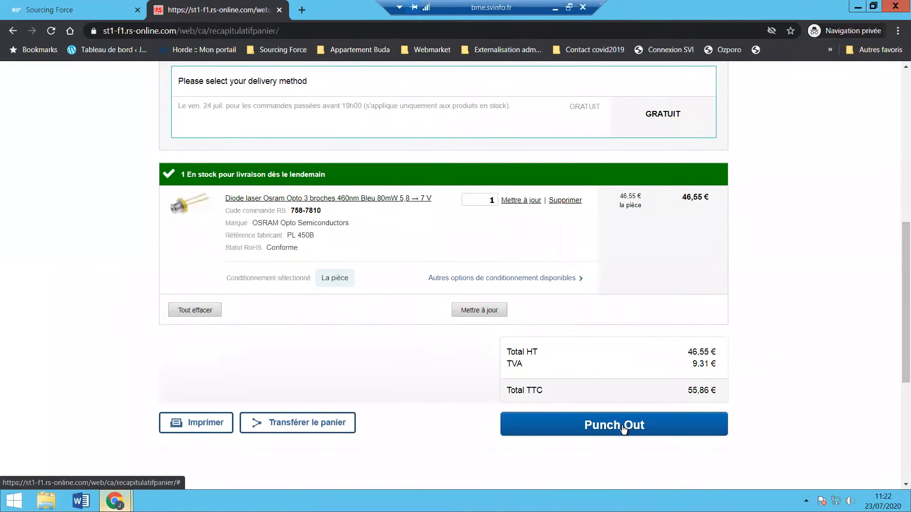
left_click(623, 430)
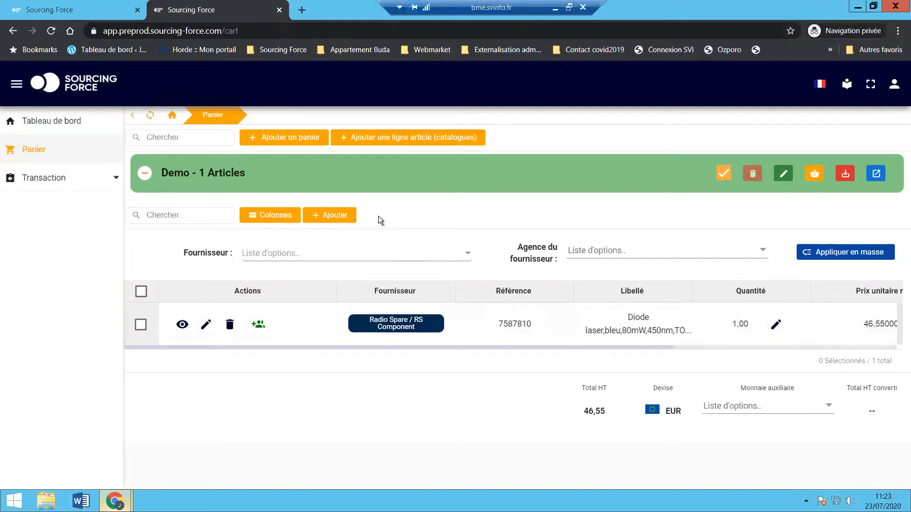
Run a catalogue article search without a keyword for the Demo cart and look over the listed articles
left_click(396, 138)
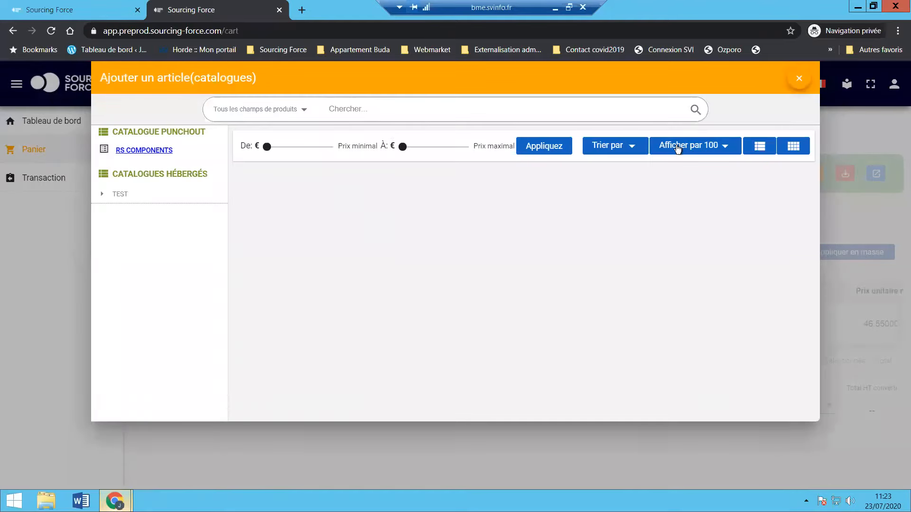
left_click(696, 111)
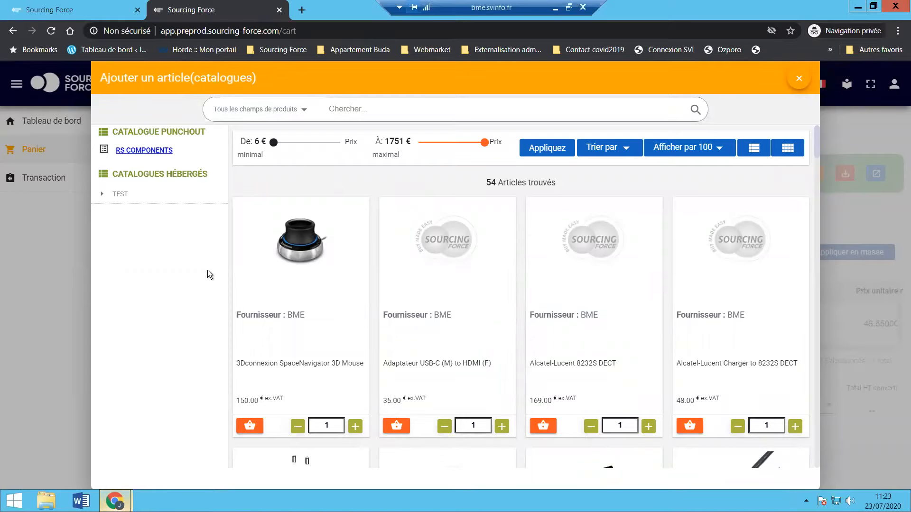
scroll(207, 273, "down", 1)
scroll(321, 155, "up", 1)
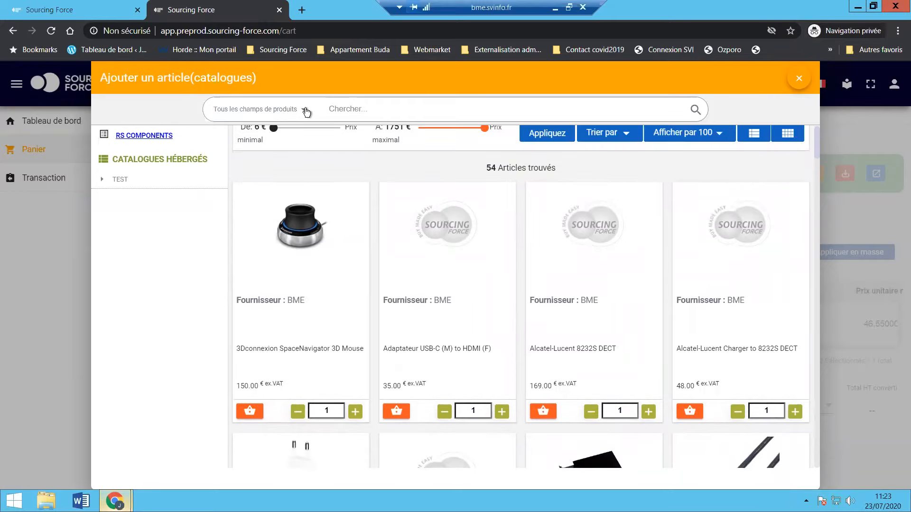
Add one 3Dconnexion SpaceNavigator 3D Mouse to the Demo cart, check the search field options, and close the catalogue
left_click(248, 411)
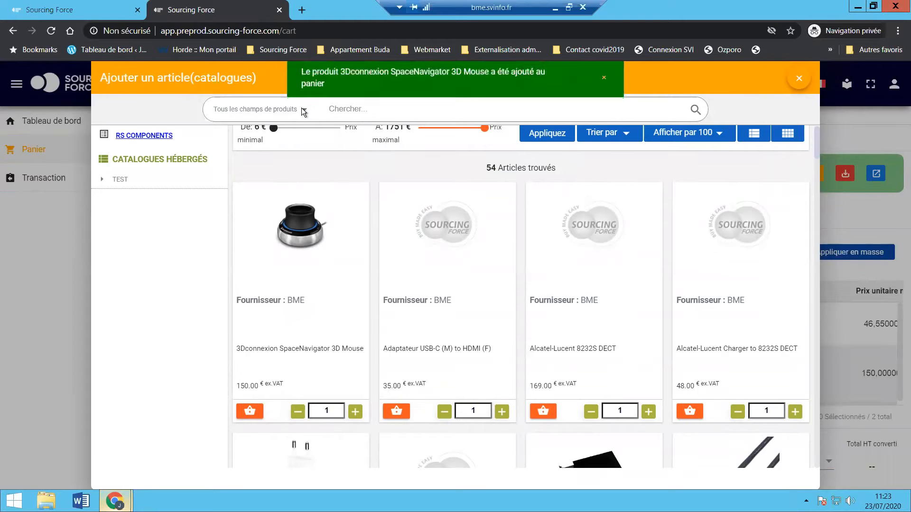
left_click(303, 111)
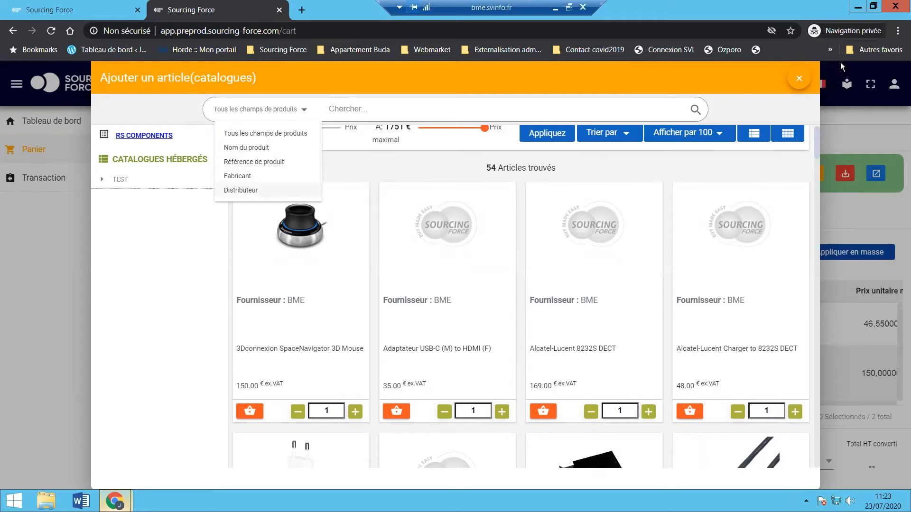
left_click(798, 83)
left_click(796, 83)
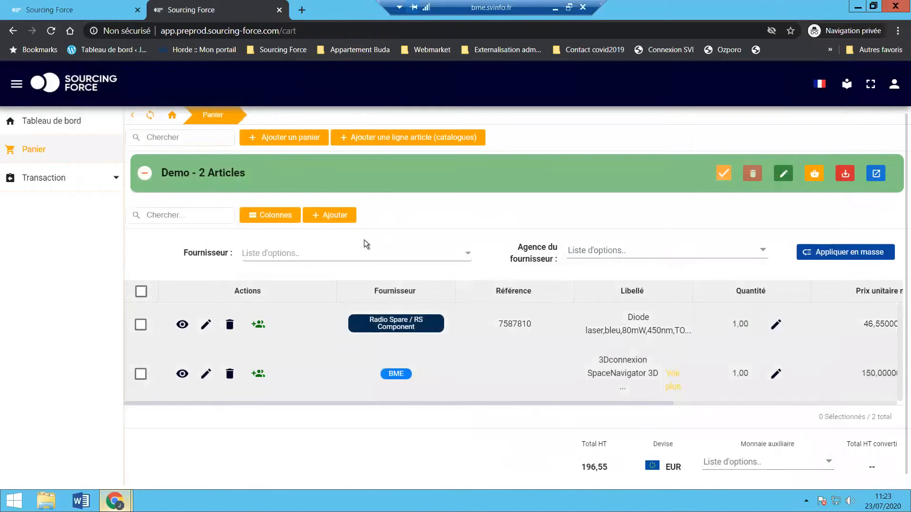
Create a manual article line in the Demo cart with A.P.I. FRANCE as the supplier
left_click(336, 214)
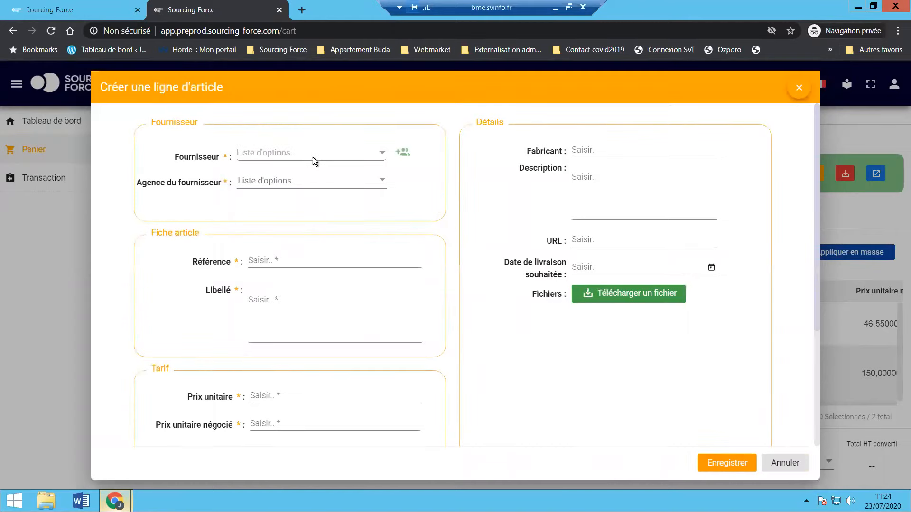
left_click(300, 152)
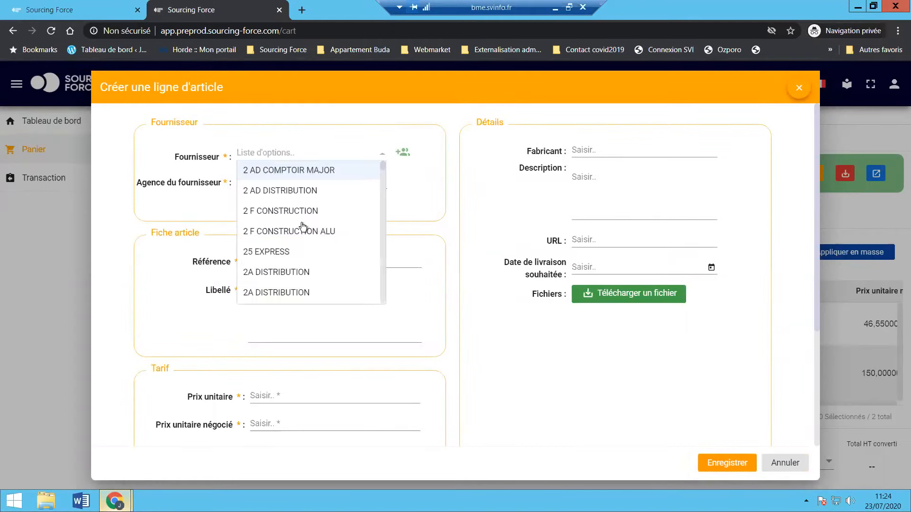
scroll(298, 260, "down", 2)
scroll(298, 260, "down", 3)
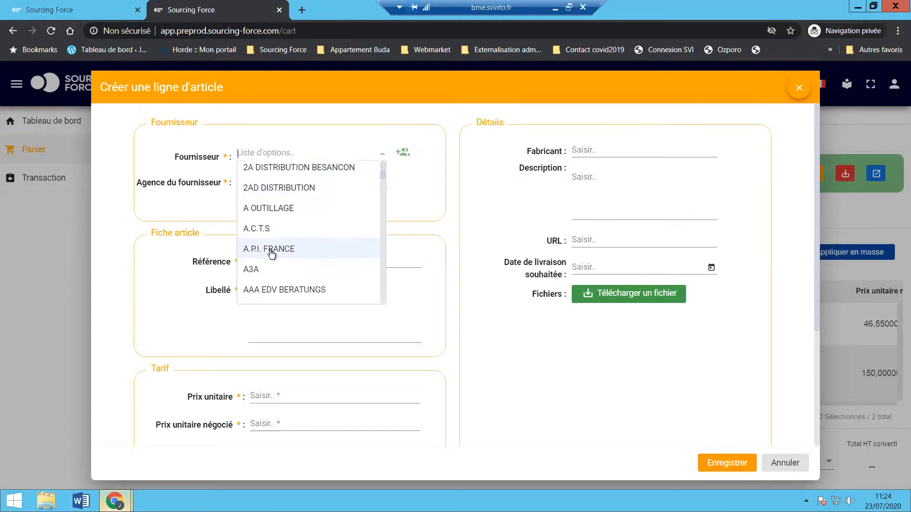
left_click(271, 252)
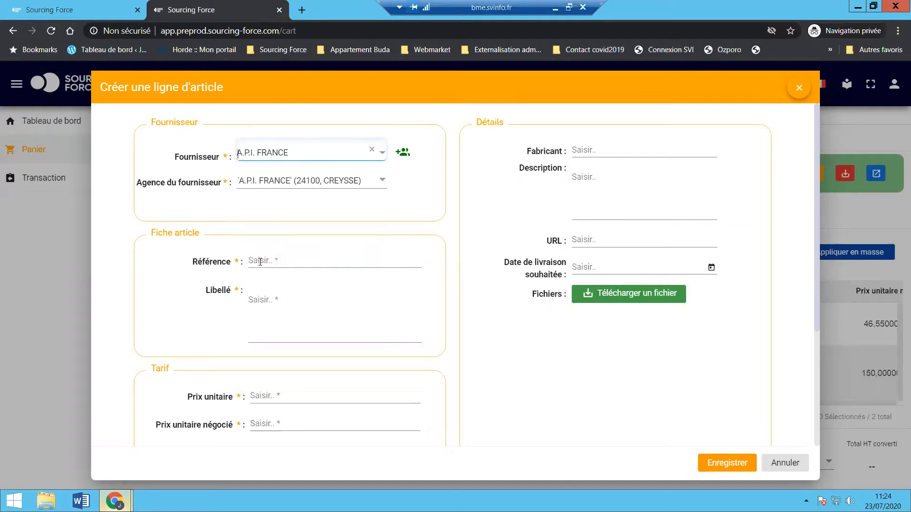
Give the article line the reference TEST, label DEMO and unit price 1000, and save it
left_click(260, 261)
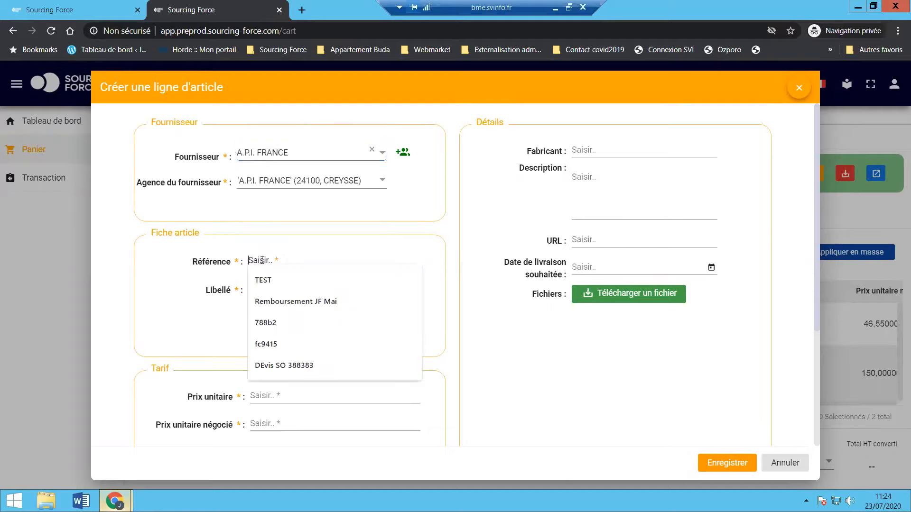
type("TEST")
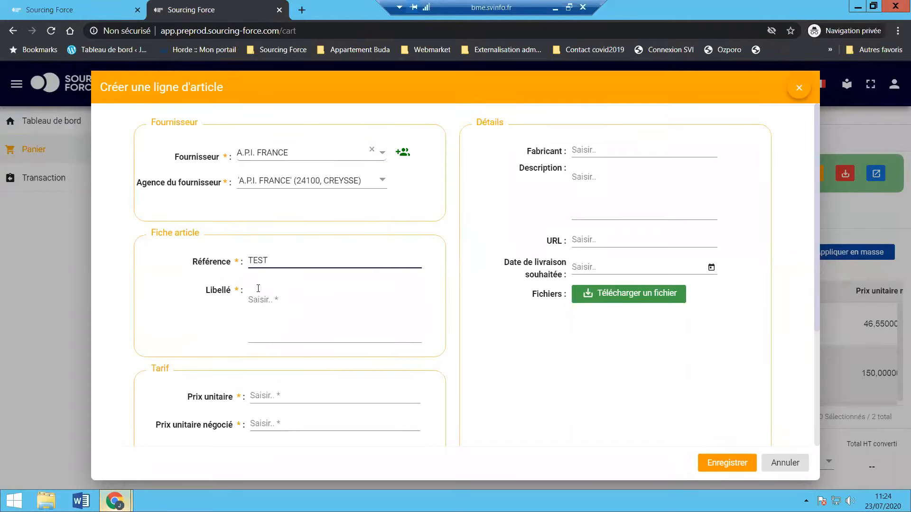
left_click(258, 289)
type("DEMO")
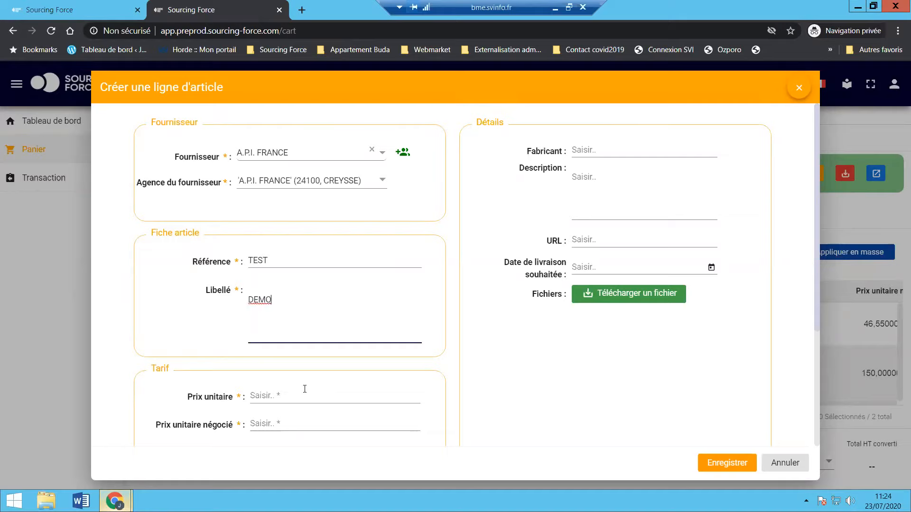
scroll(304, 389, "down", 2)
left_click(258, 293)
type("1000")
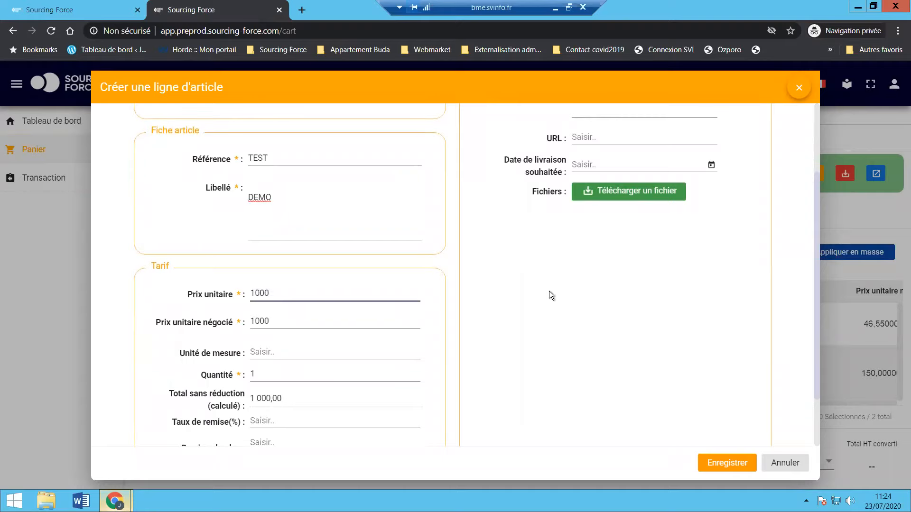
scroll(548, 295, "up", 3)
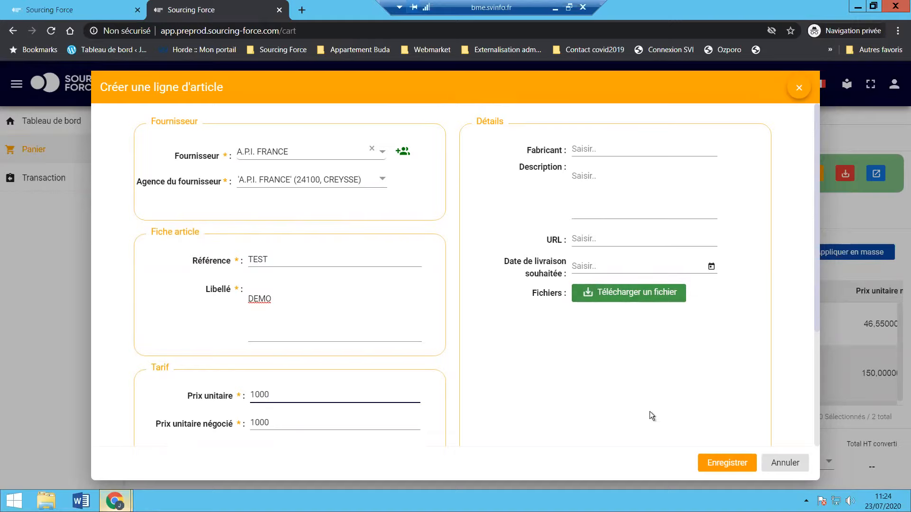
left_click(723, 463)
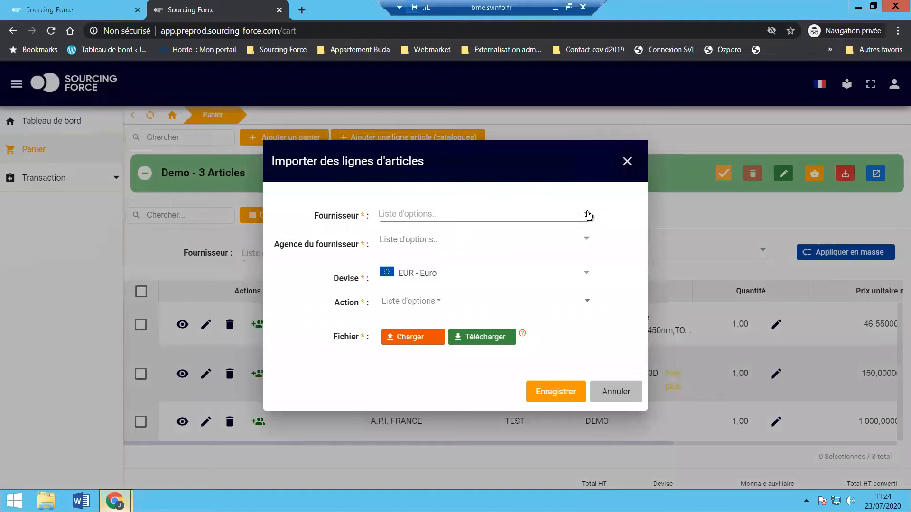
Set the article line import to supplier A.P.I. FRANCE with the action Ajouter
left_click(588, 215)
scroll(441, 311, "down", 3)
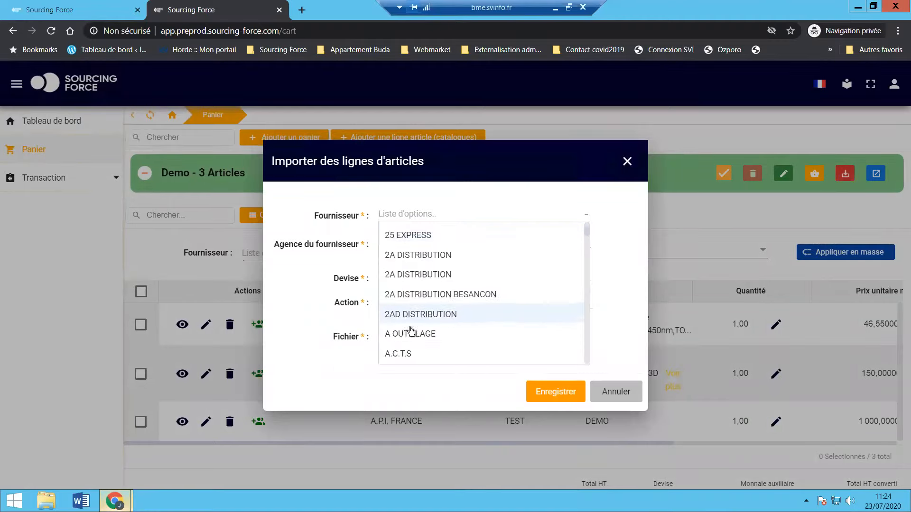
left_click(402, 334)
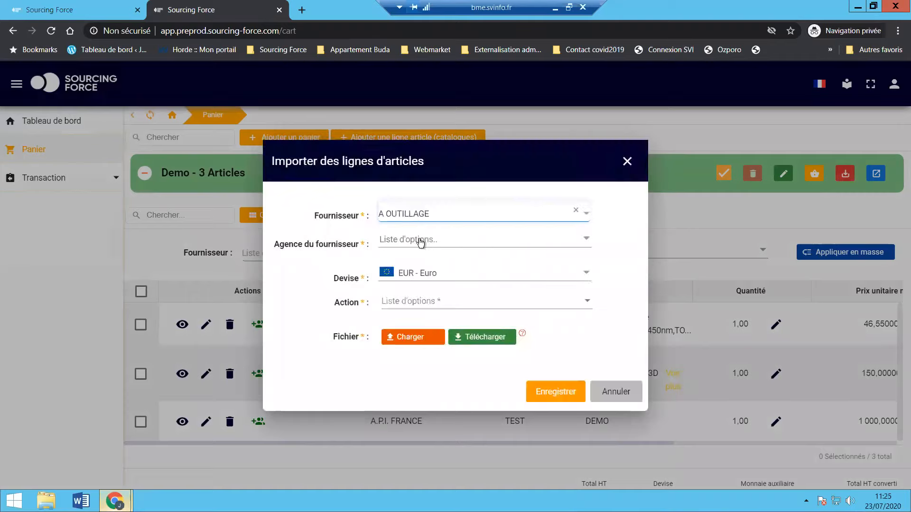
left_click(436, 212)
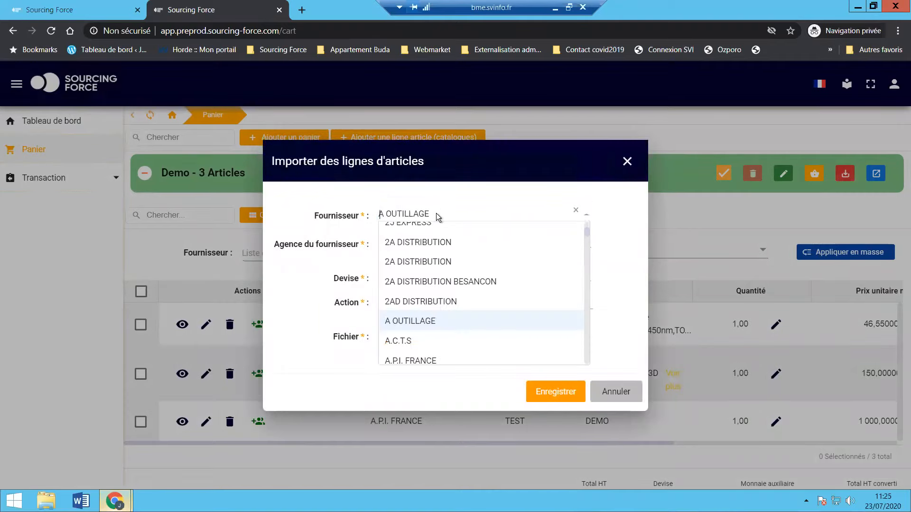
scroll(430, 320, "down", 1)
left_click(407, 336)
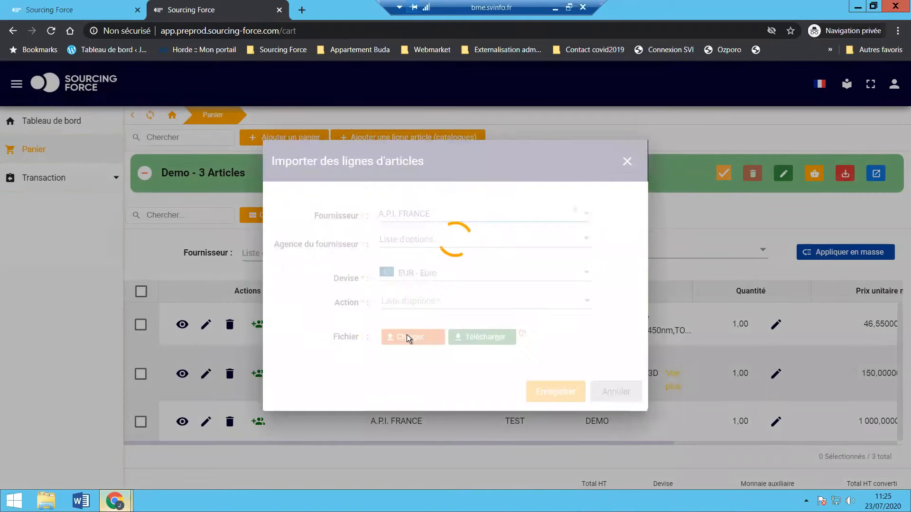
left_click(413, 301)
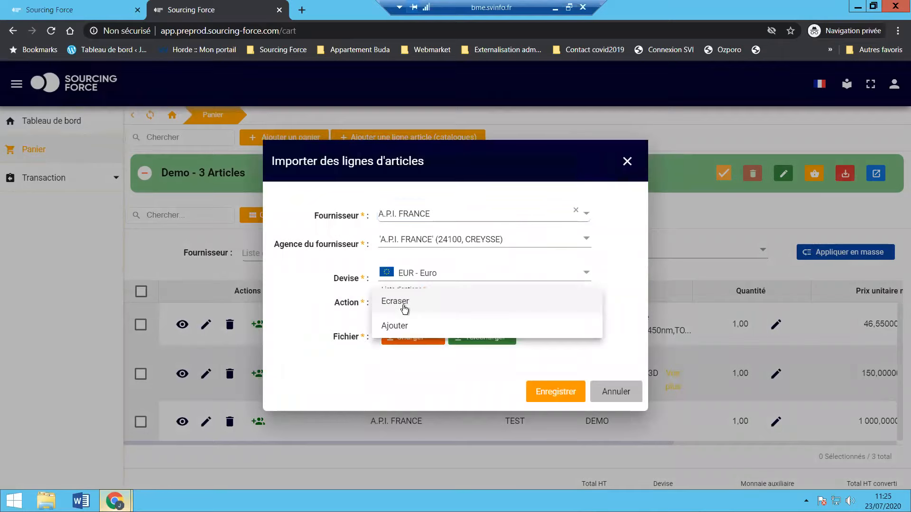
left_click(399, 324)
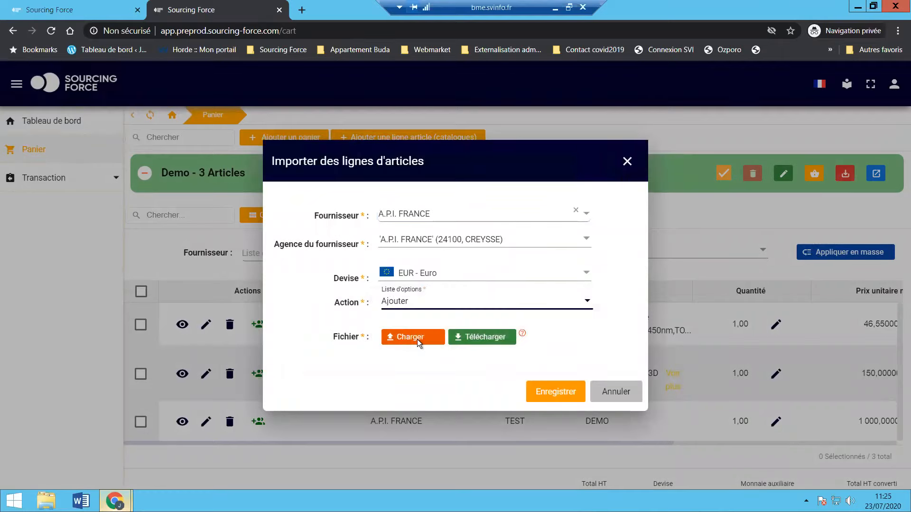
Load the CSV file Catalogue Hudry-V10 for the import and proceed to its column mapping
left_click(417, 340)
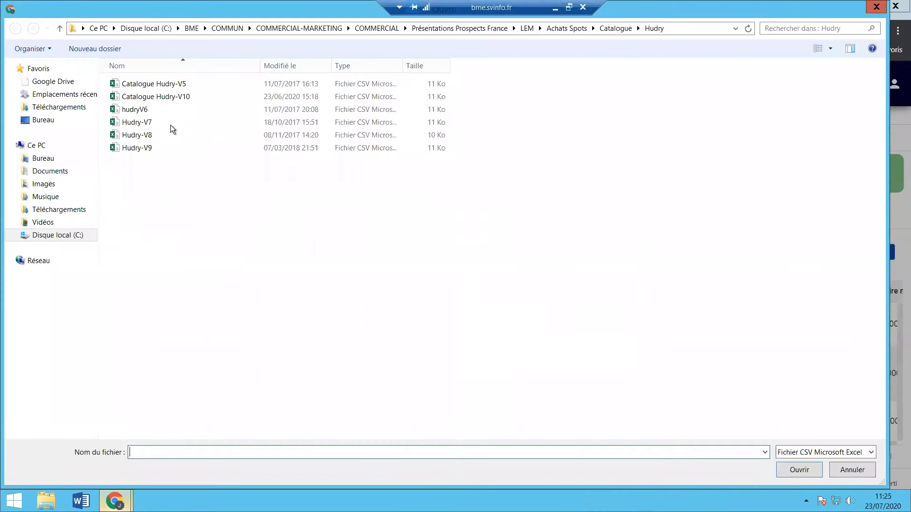
double_click(157, 98)
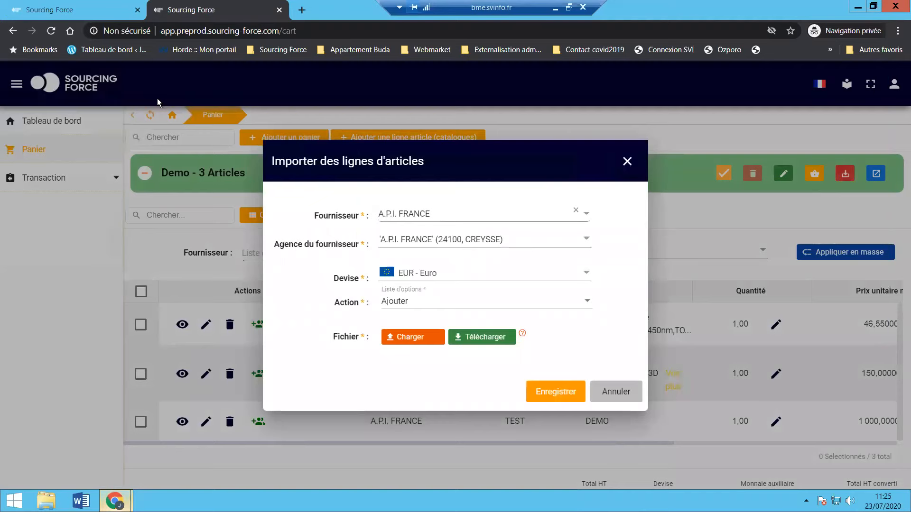
left_click(550, 393)
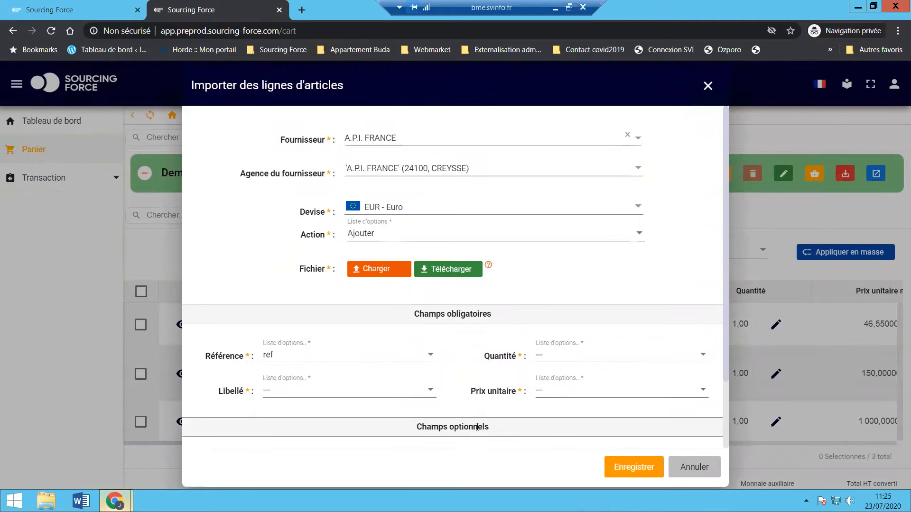
scroll(477, 427, "down", 3)
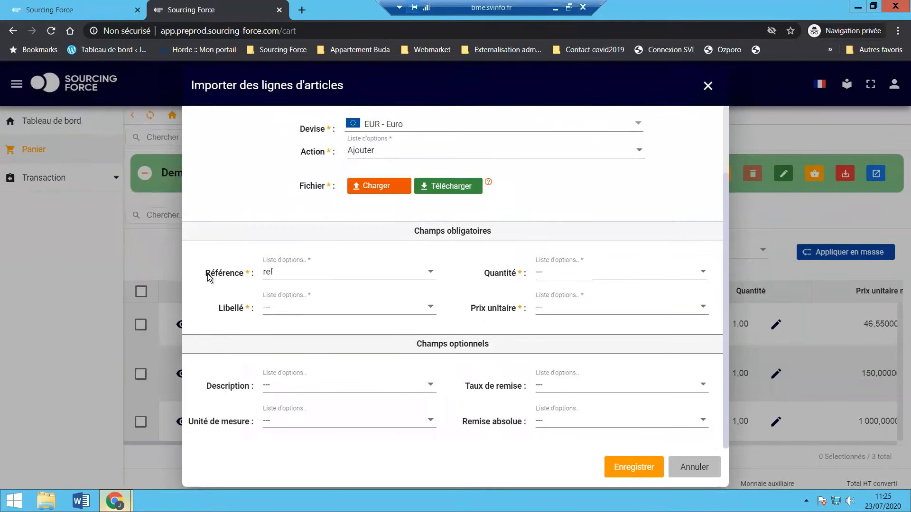
Examine the Référence mapping and the file columns available for Quantité, and close the import without saving
left_click_drag(205, 273, 266, 274)
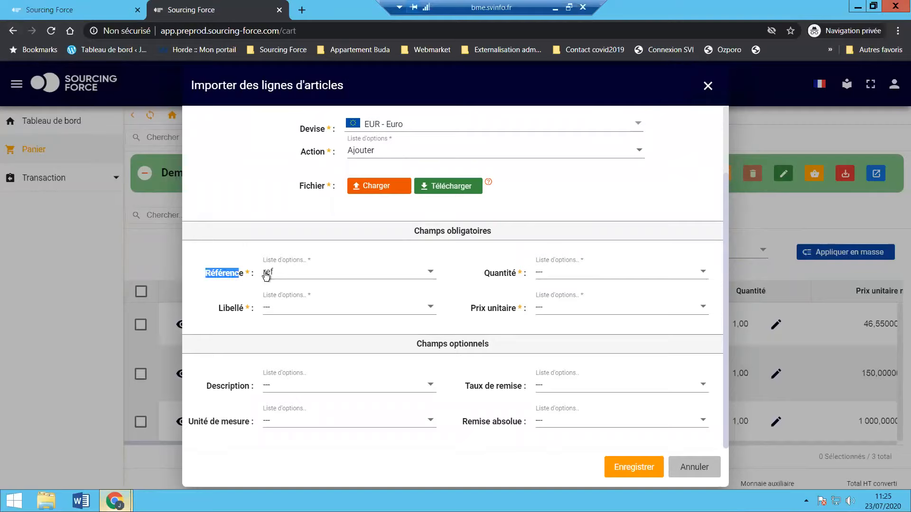
left_click(243, 247)
left_click_drag(206, 272, 240, 278)
left_click(578, 276)
scroll(582, 305, "down", 2)
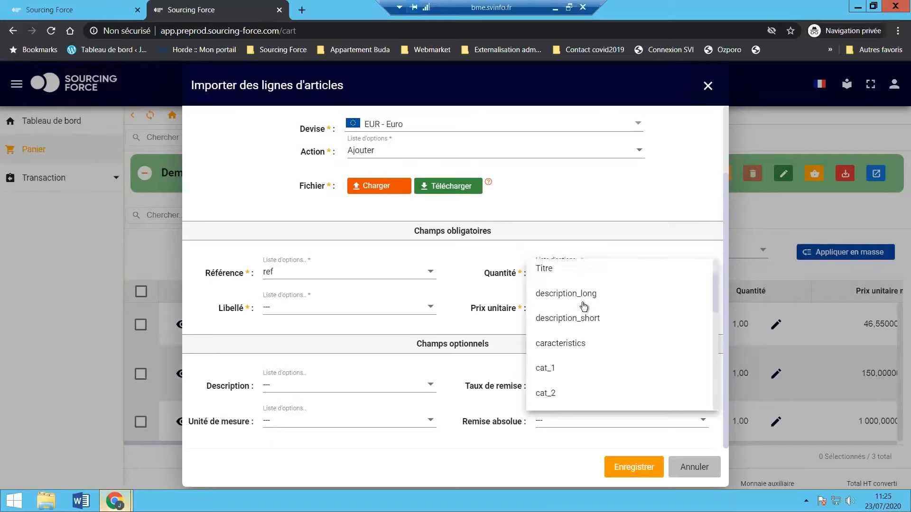
scroll(584, 307, "down", 7)
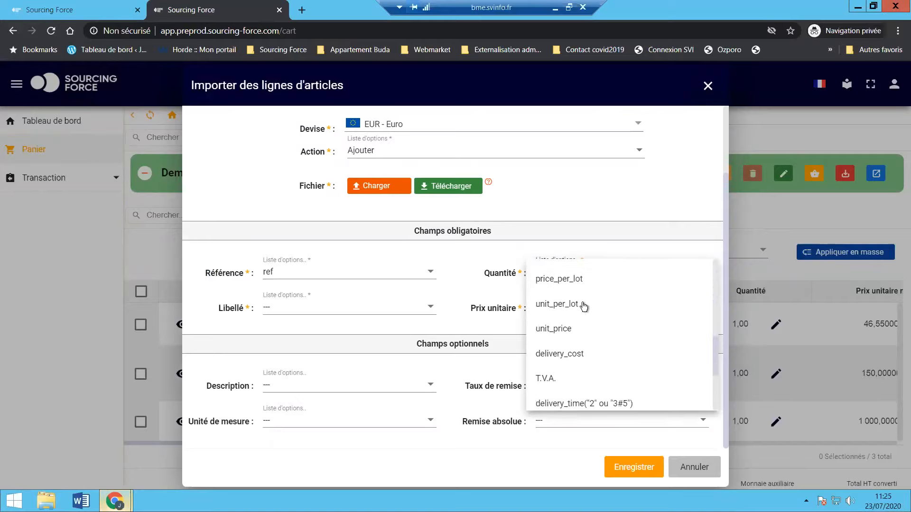
scroll(583, 306, "down", 4)
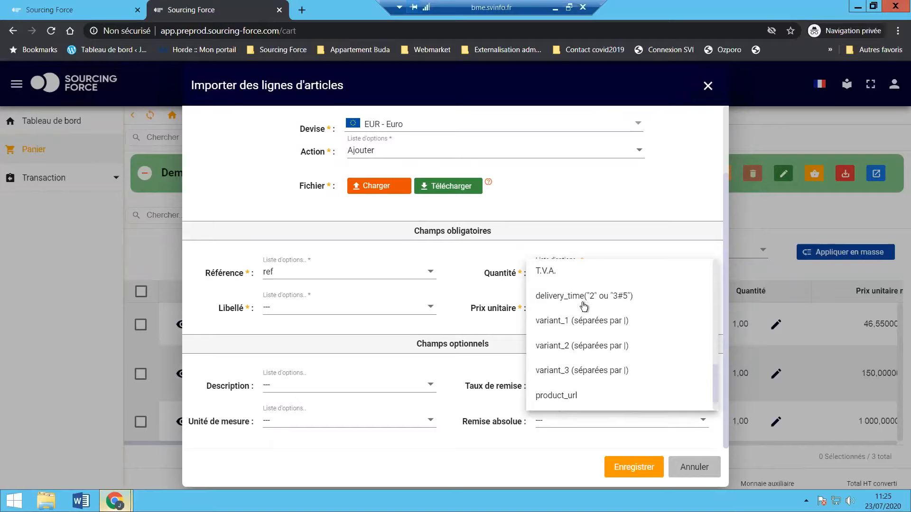
scroll(584, 306, "up", 4)
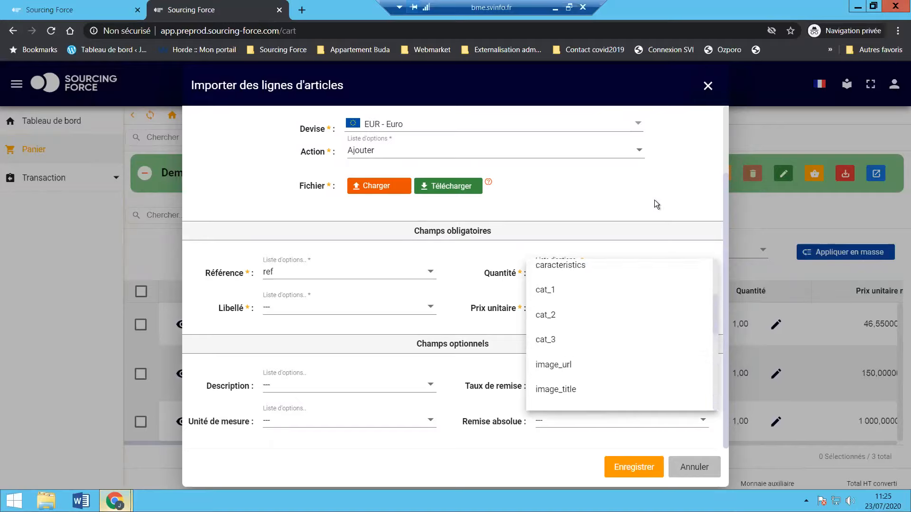
left_click(722, 115)
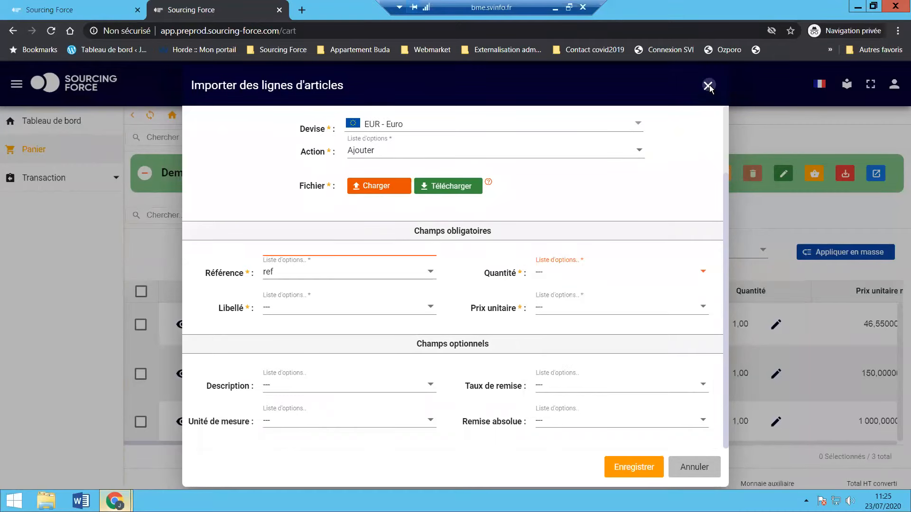
left_click(707, 86)
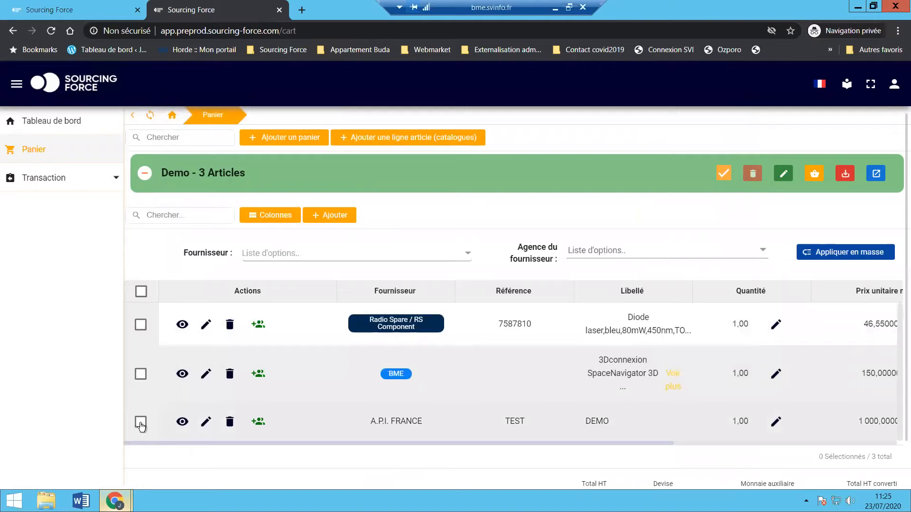
Add the BME 3D mouse and A.P.I. FRANCE DEMO lines of the Demo cart to a précommande
left_click(141, 424)
left_click(141, 374)
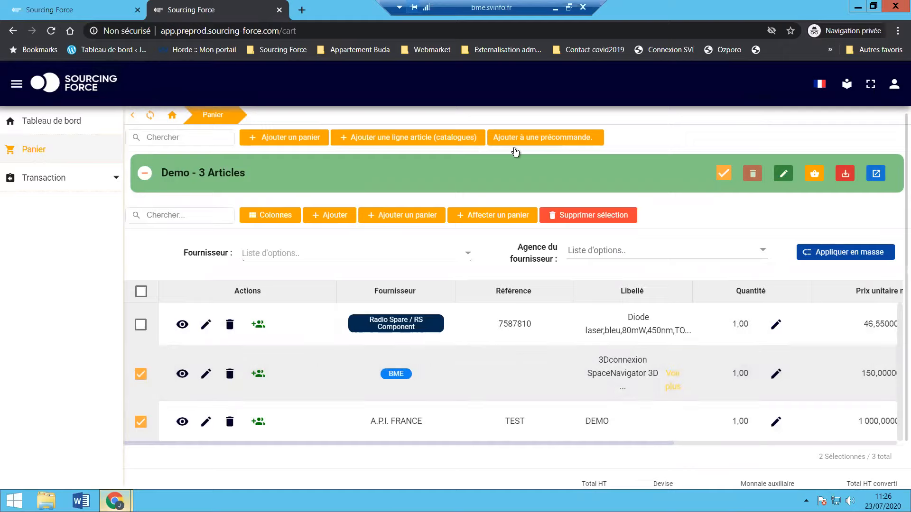
left_click(559, 137)
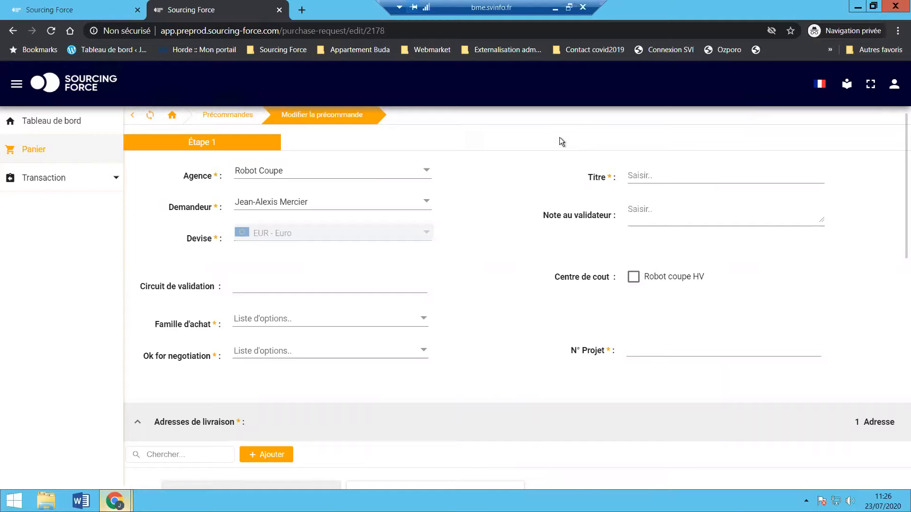
Examine the available options for Agence and Demandeur in the précommande without changing either selection
left_click(261, 175)
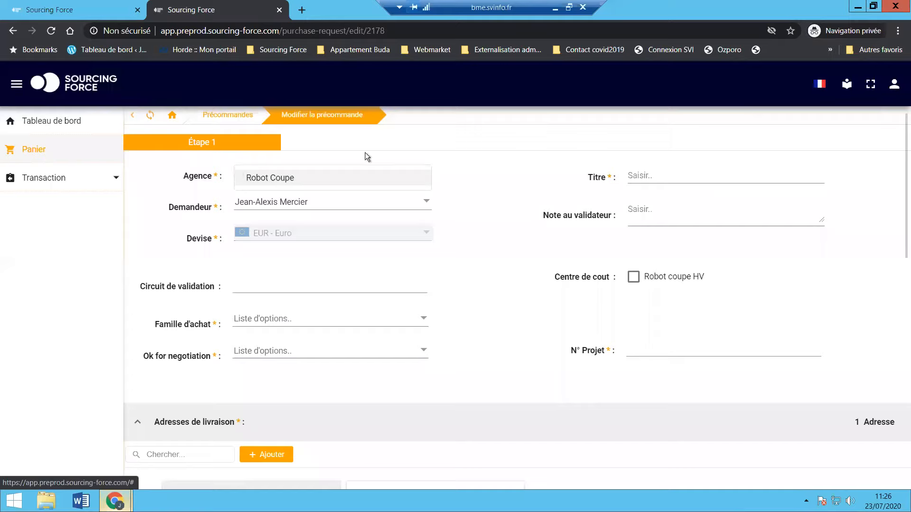
left_click(504, 198)
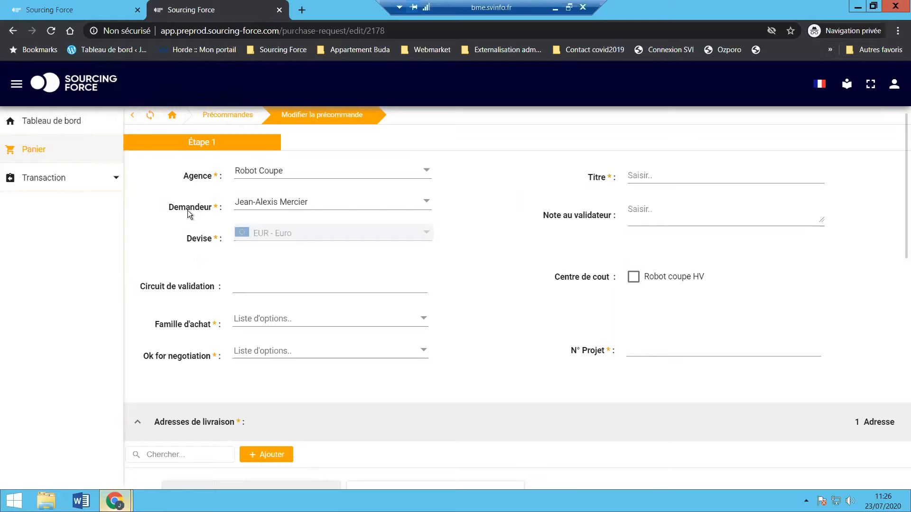
left_click(306, 202)
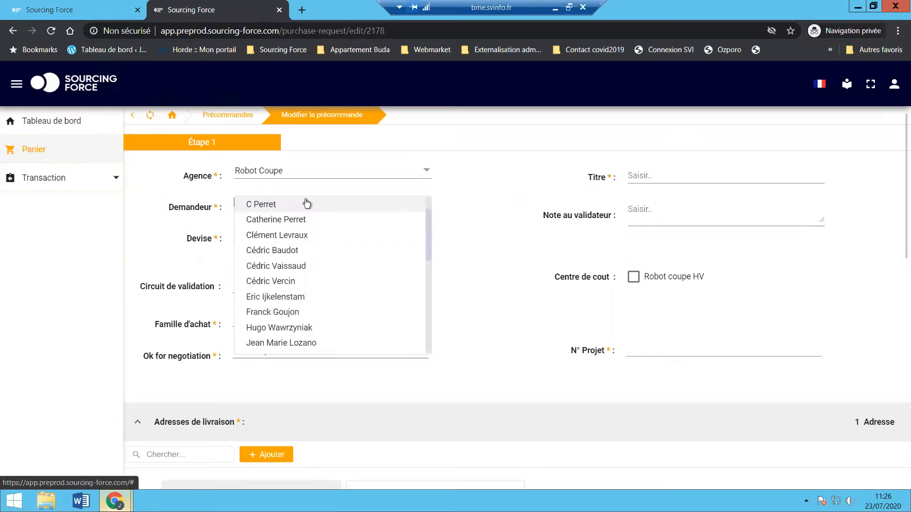
left_click(525, 200)
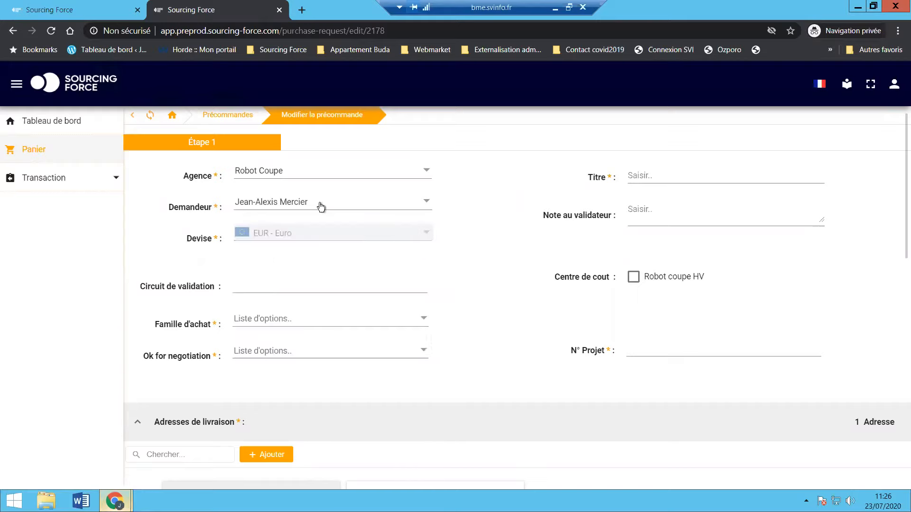
left_click(284, 203)
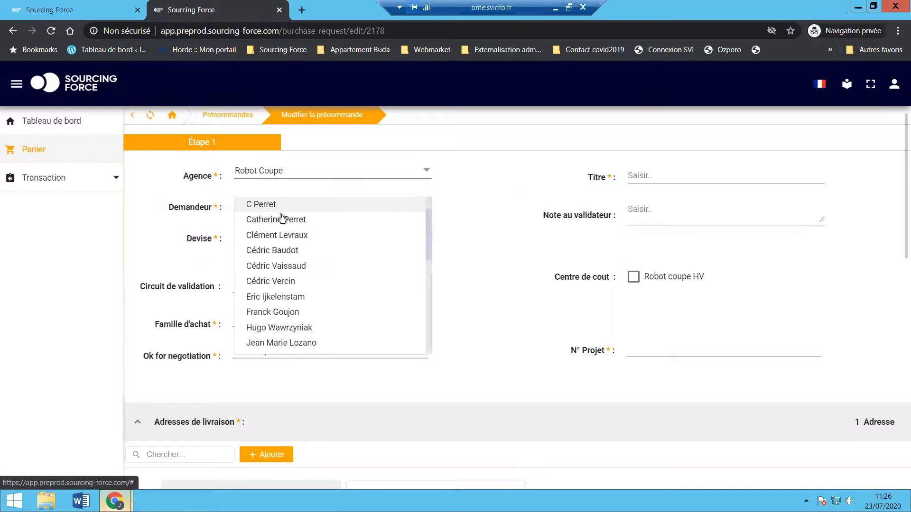
left_click(505, 209)
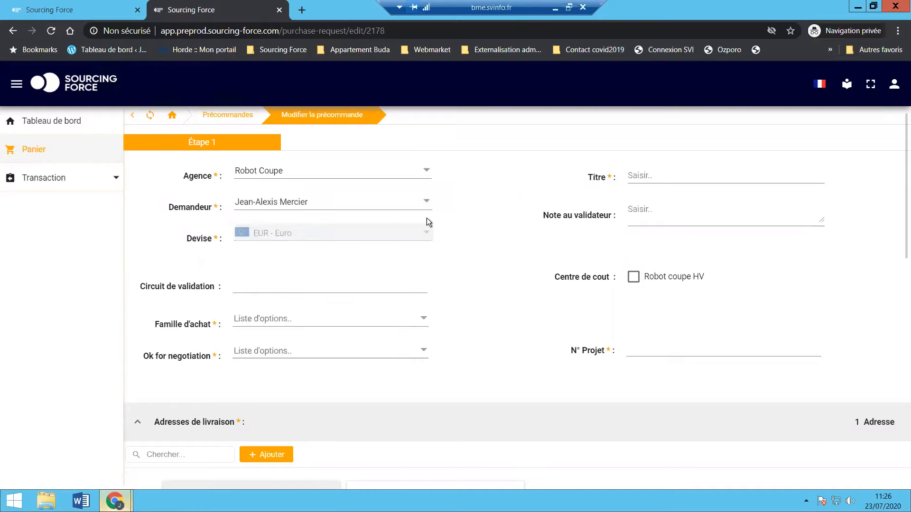
Title the précommande DEMO and assign it to the cost centre Robot coupe HV
left_click(642, 175)
type("DEMO")
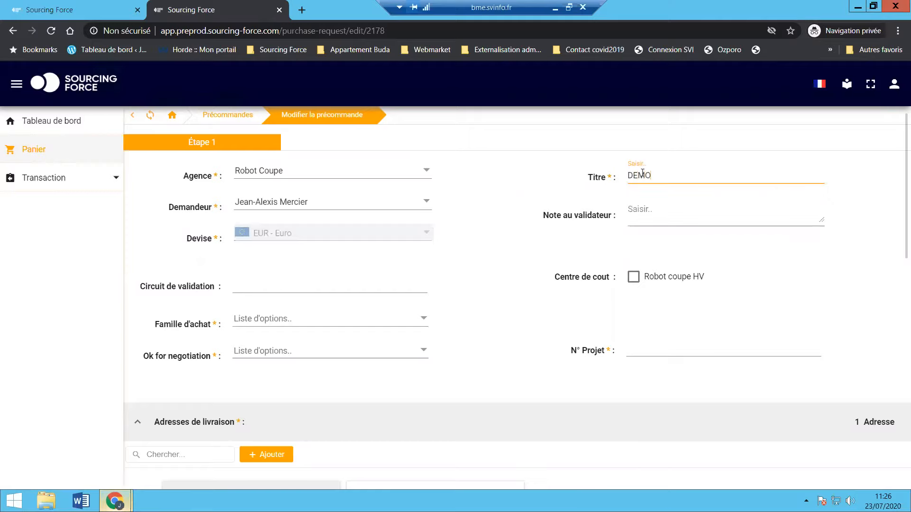
scroll(403, 195, "down", 2)
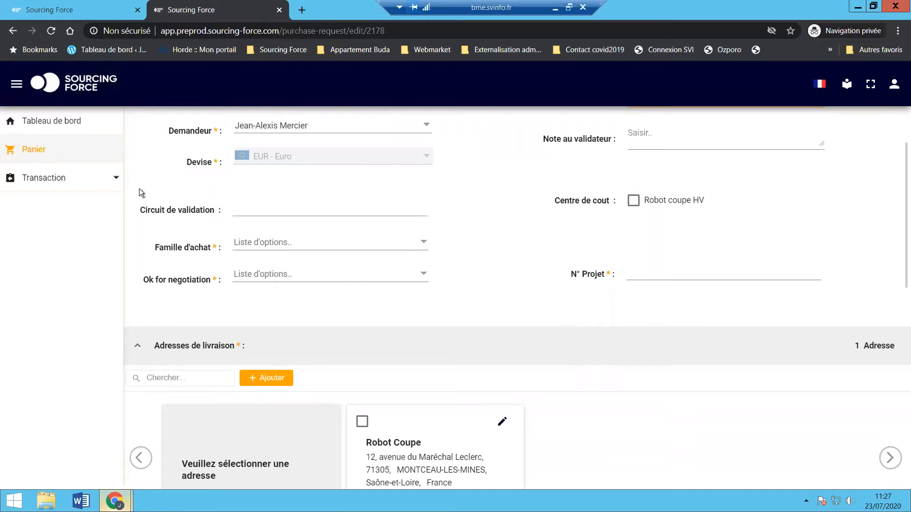
left_click(633, 202)
Set the Famille d'achat to 61553100/F062 / Modification Moule RC HV and Ok for negotiation to Yes
left_click(254, 203)
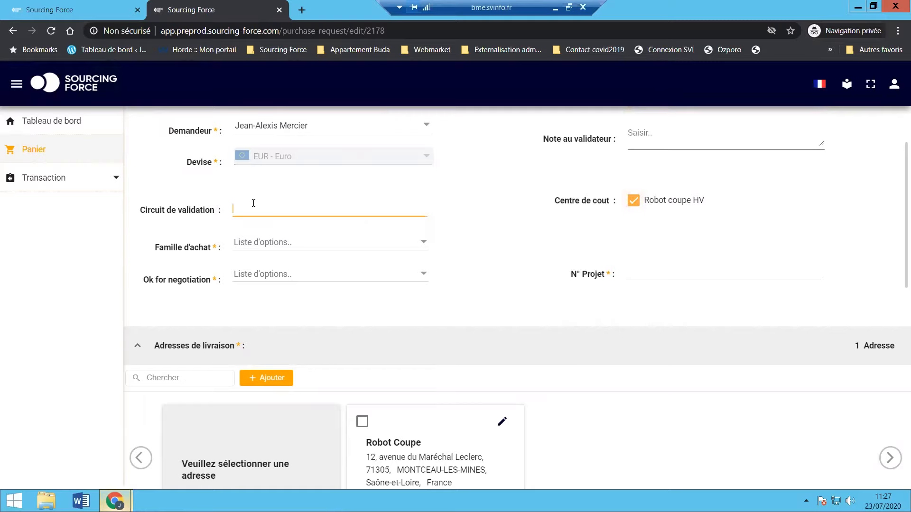
left_click(273, 243)
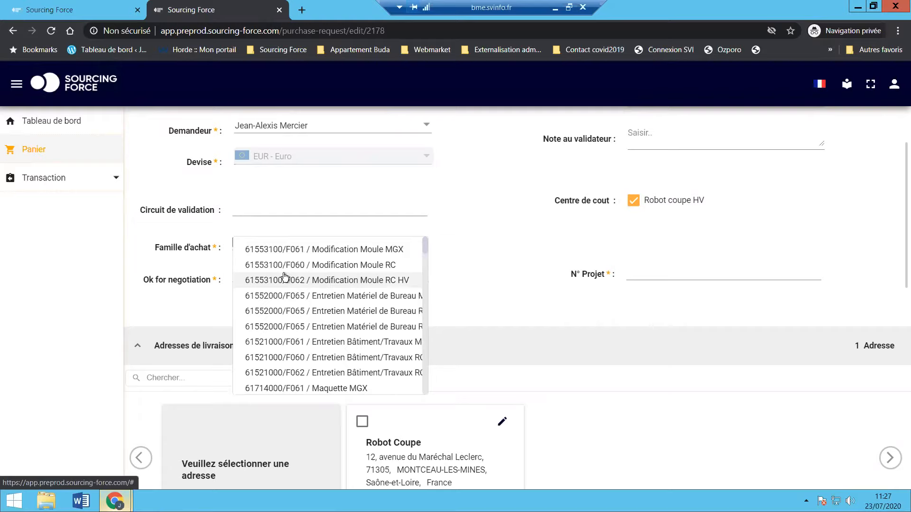
left_click(285, 279)
left_click(286, 280)
left_click(270, 286)
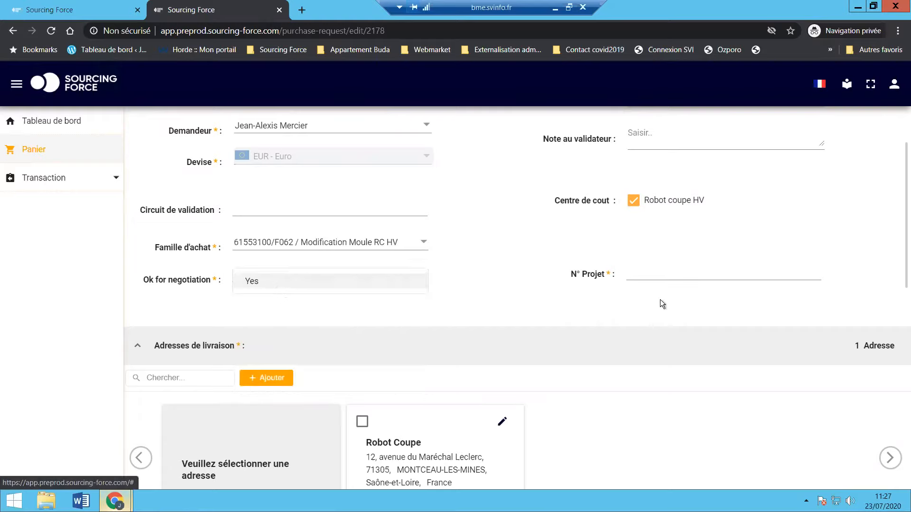
Set the N° Projet to 10938 and select the default Robot Coupe delivery address
left_click(652, 275)
type("10938")
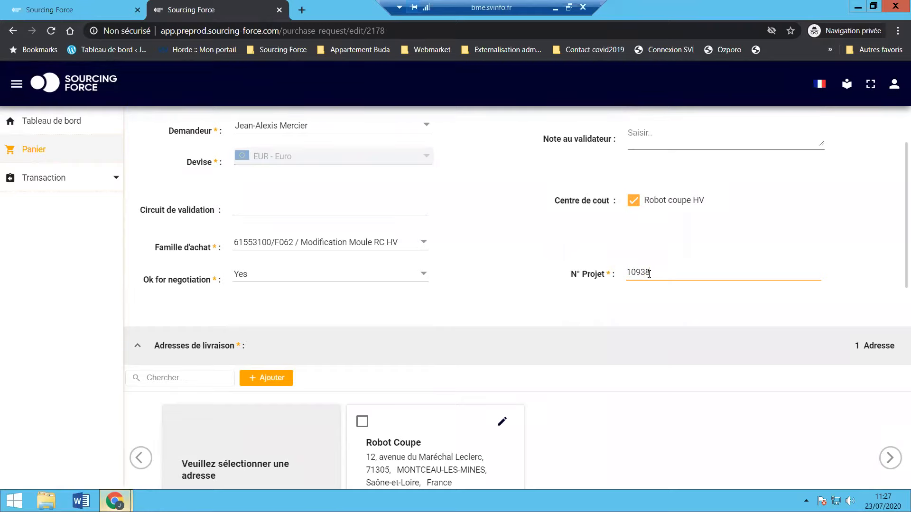
scroll(648, 274, "down", 2)
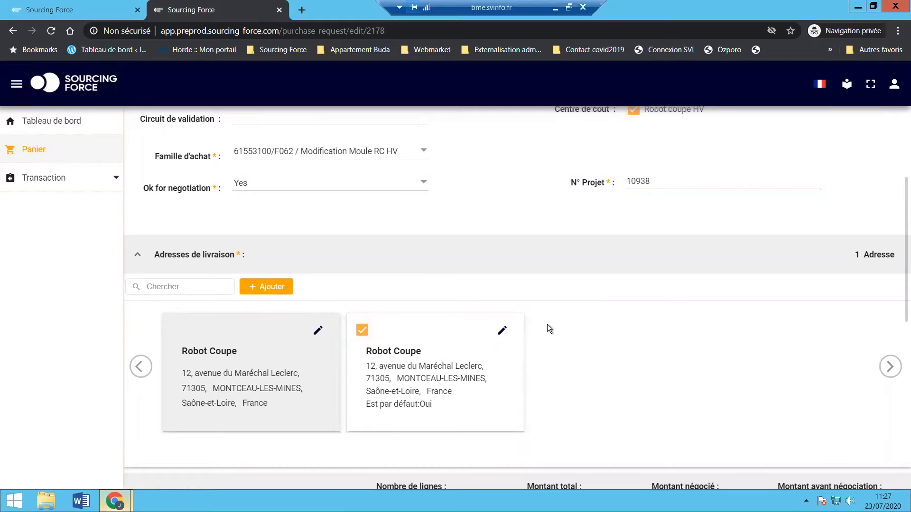
Examine the manual, catalogue and import options for adding article lines to the précommande, closing each dialog without adding anything
scroll(549, 329, "down", 3)
scroll(549, 327, "down", 6)
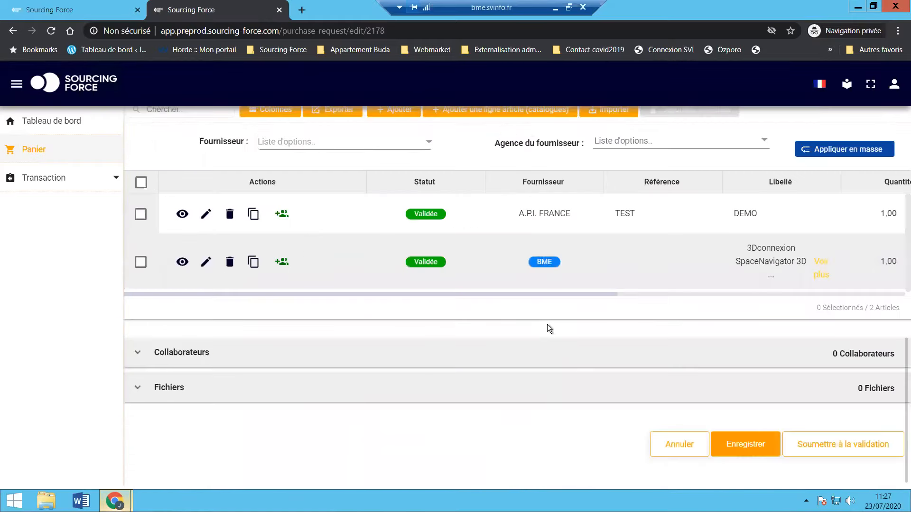
scroll(547, 328, "up", 2)
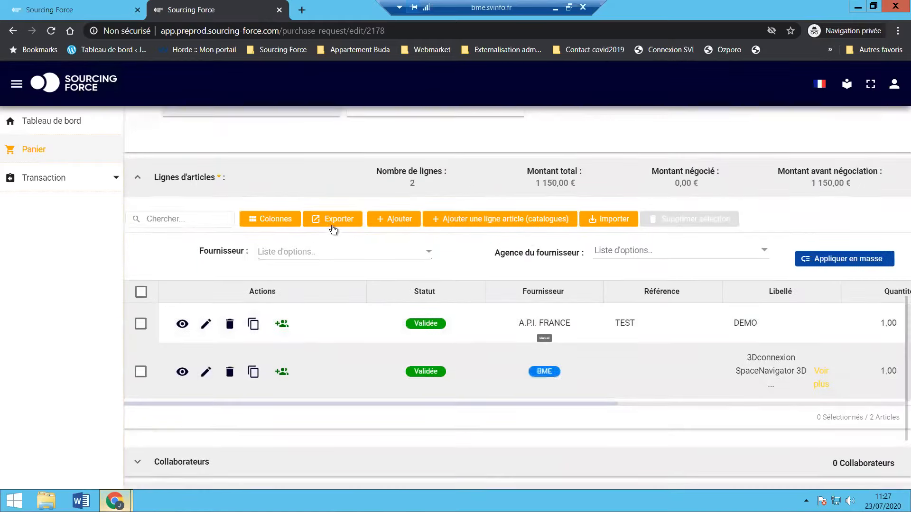
left_click(387, 221)
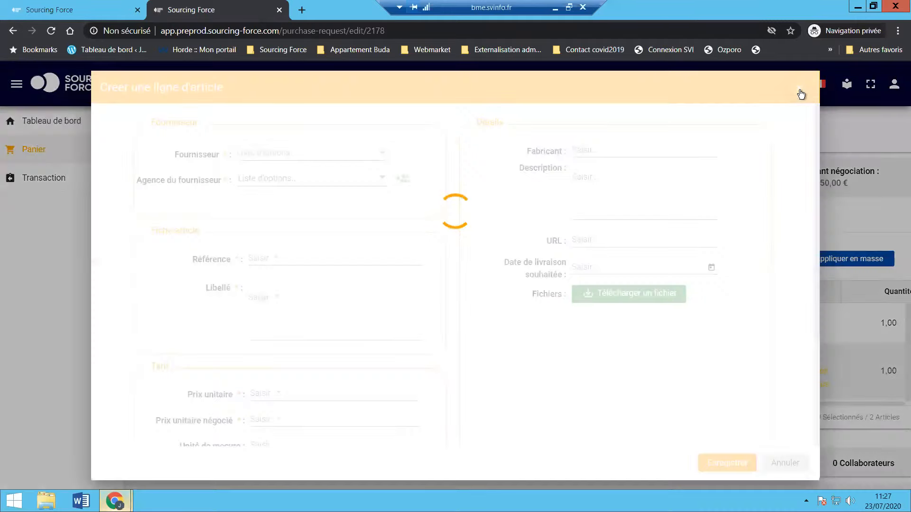
key("Escape")
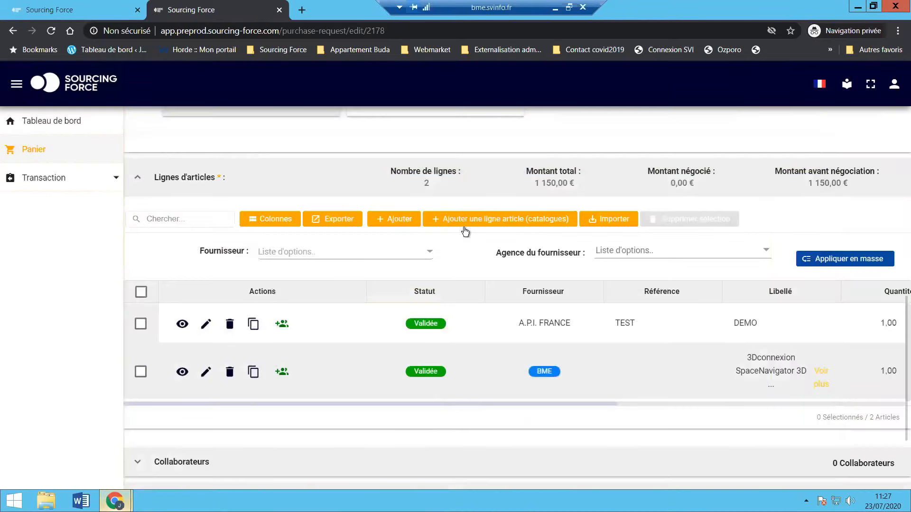
left_click(463, 223)
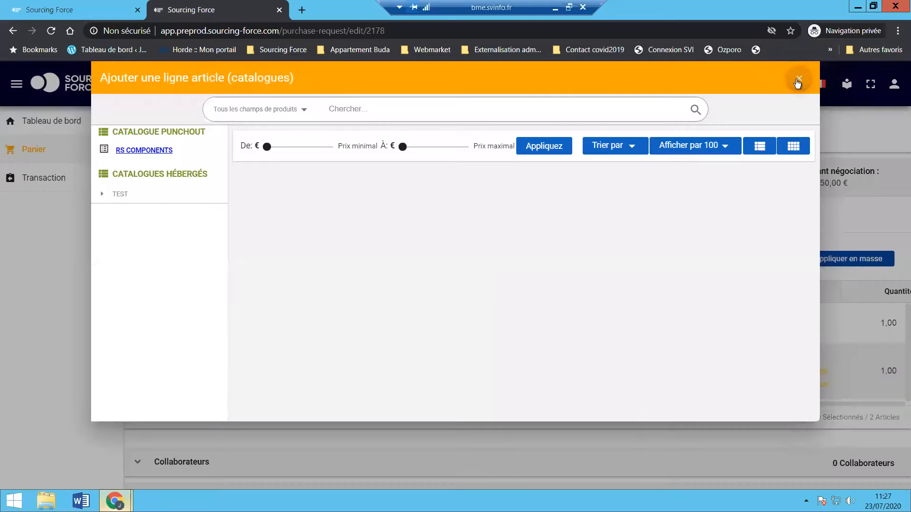
left_click(798, 81)
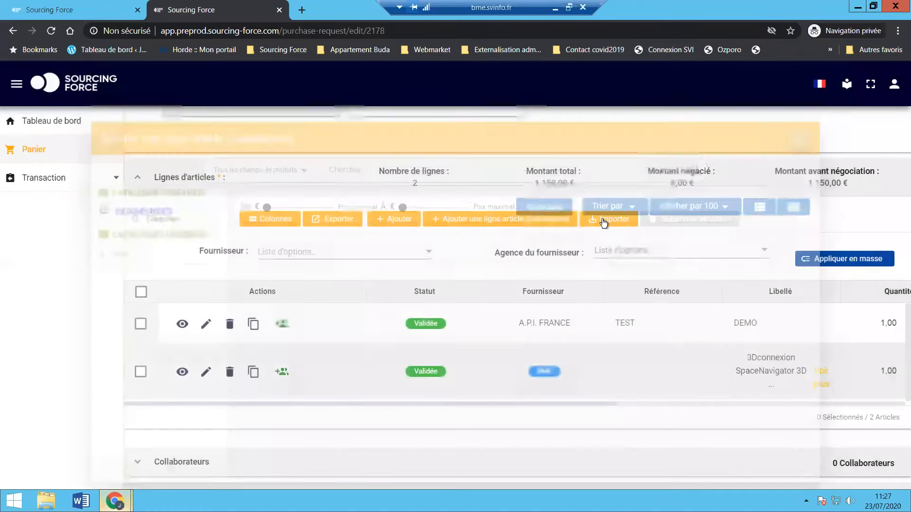
left_click(602, 218)
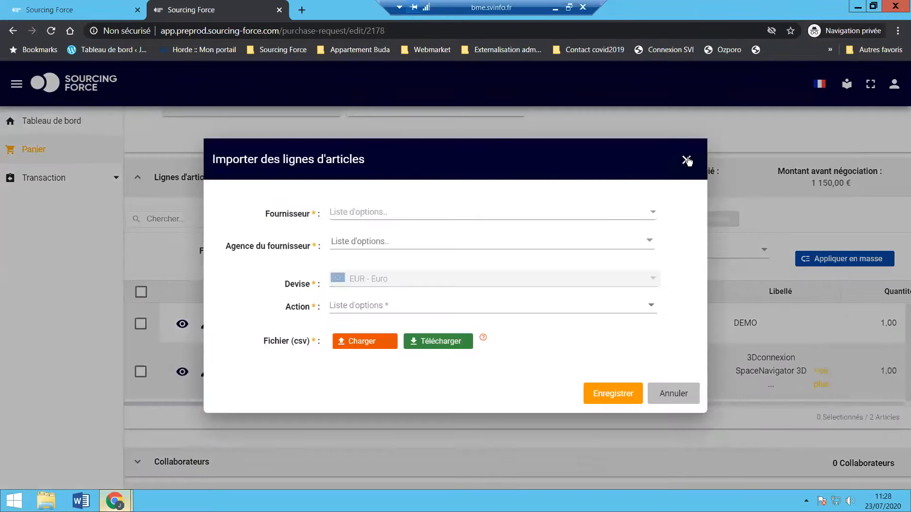
left_click(689, 155)
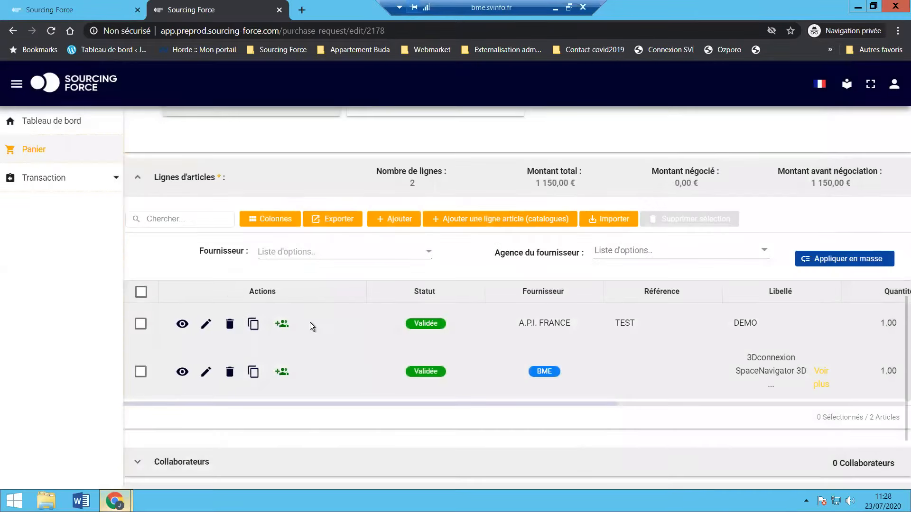
Assign the listed supplier contact to the A.P.I. FRANCE line and to the BME line, saving each selection
left_click(282, 324)
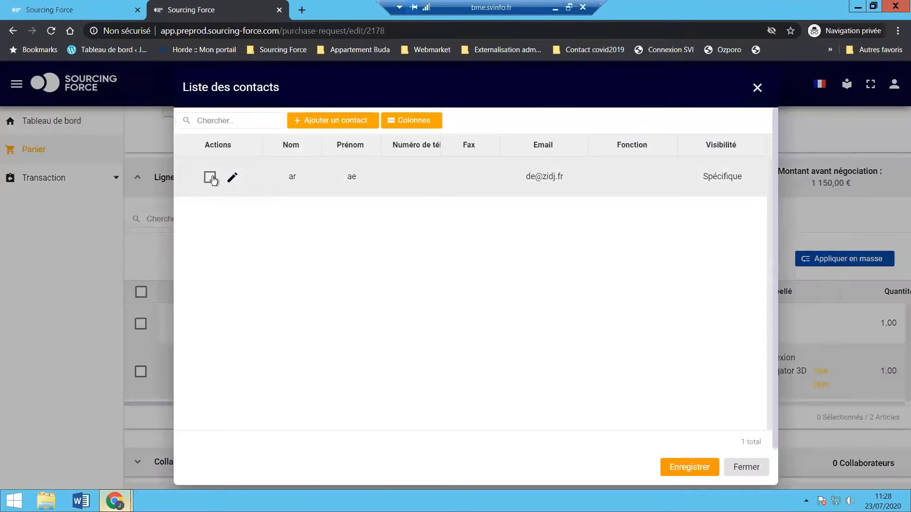
left_click(210, 178)
left_click(688, 469)
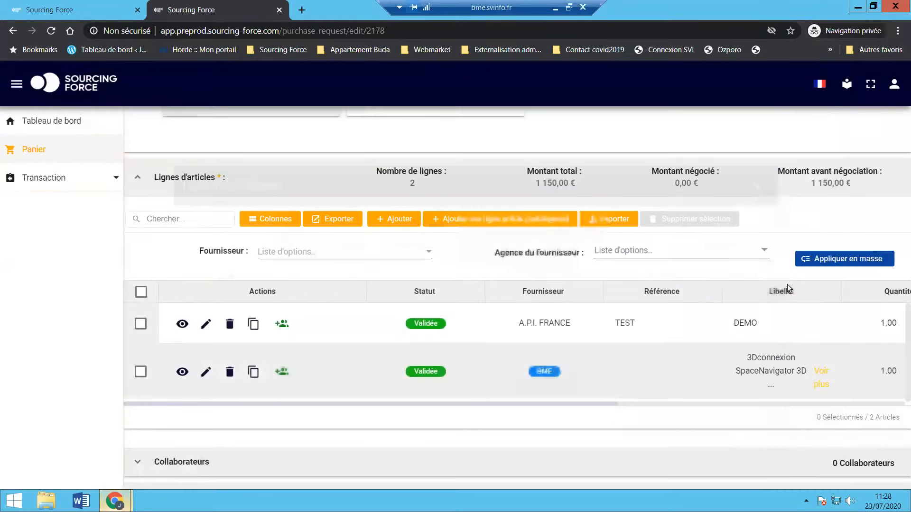
left_click(283, 371)
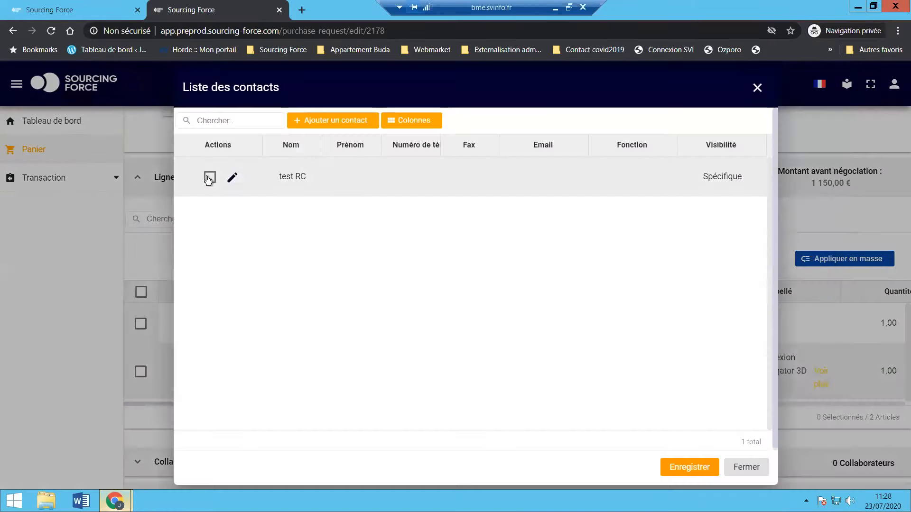
left_click(683, 466)
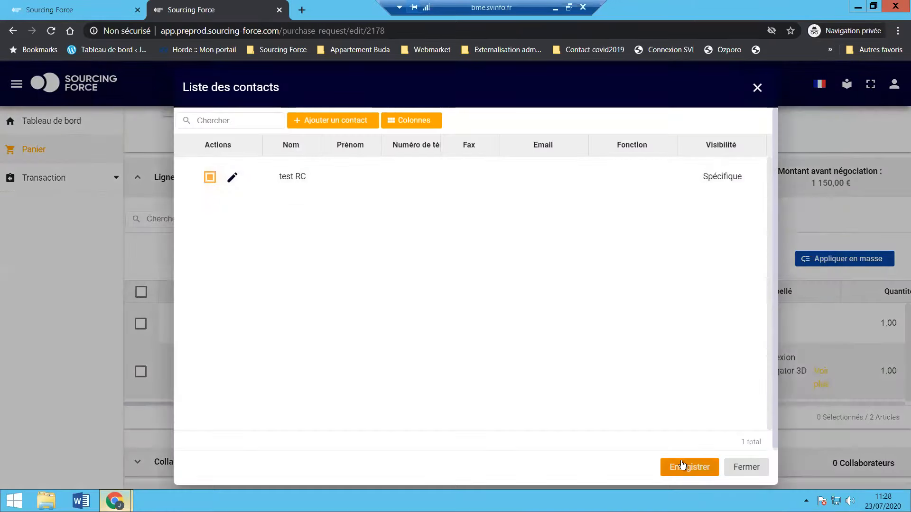
Add a collaborator from the user list to the précommande with the authorisation Lecture, and validate the entry
scroll(542, 426, "down", 1)
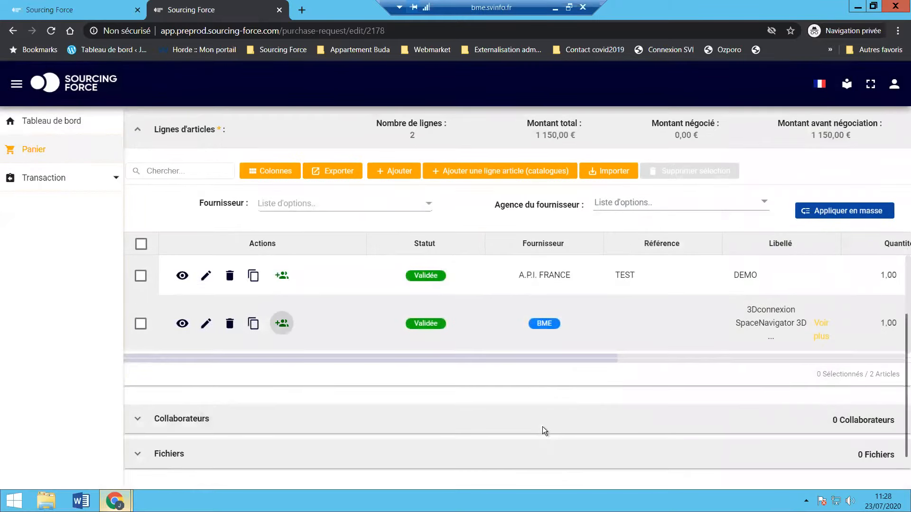
scroll(230, 371, "down", 2)
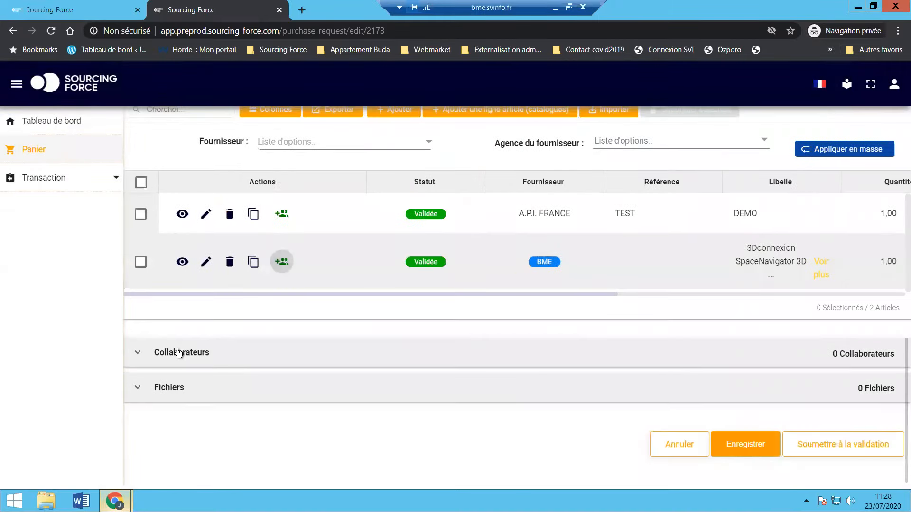
left_click(178, 353)
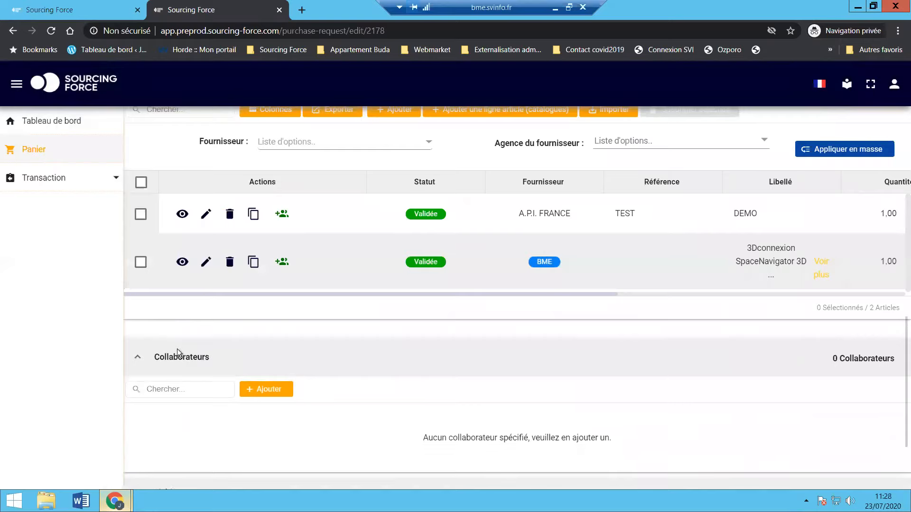
scroll(179, 353, "down", 1)
scroll(178, 349, "down", 1)
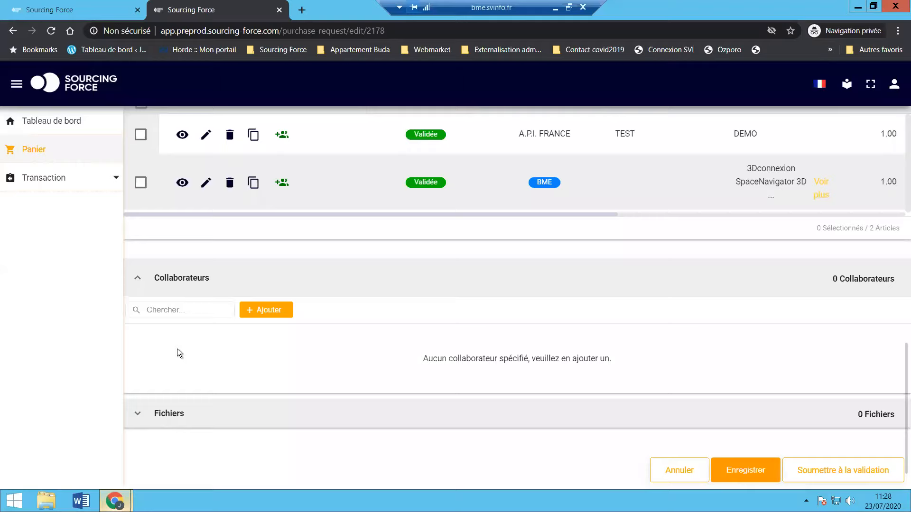
left_click(267, 310)
left_click(492, 371)
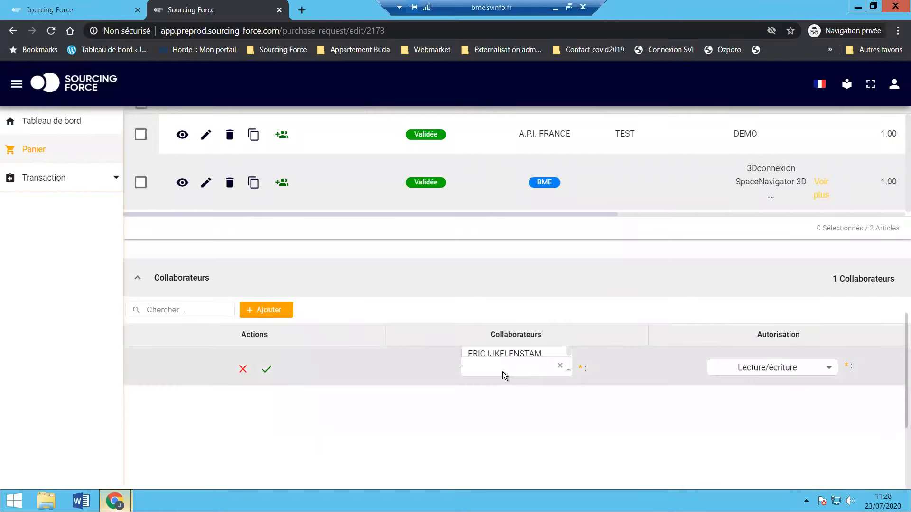
left_click(501, 351)
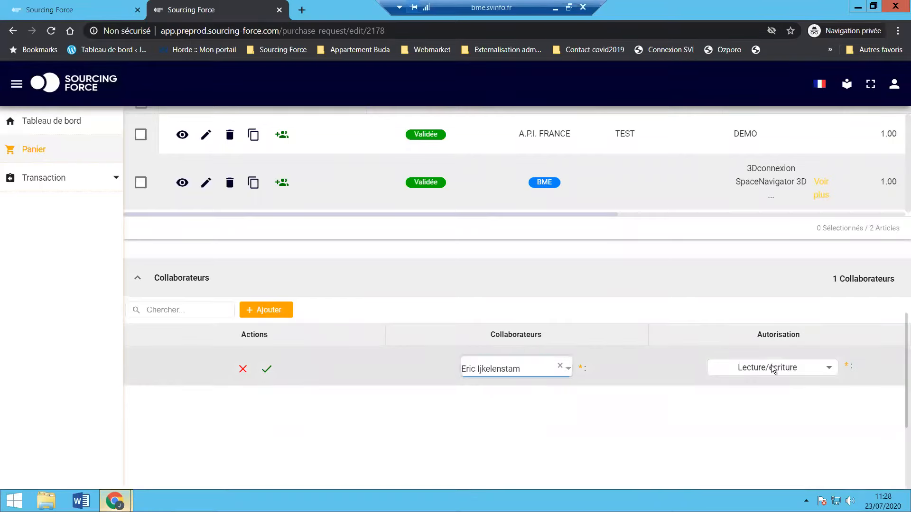
left_click(772, 369)
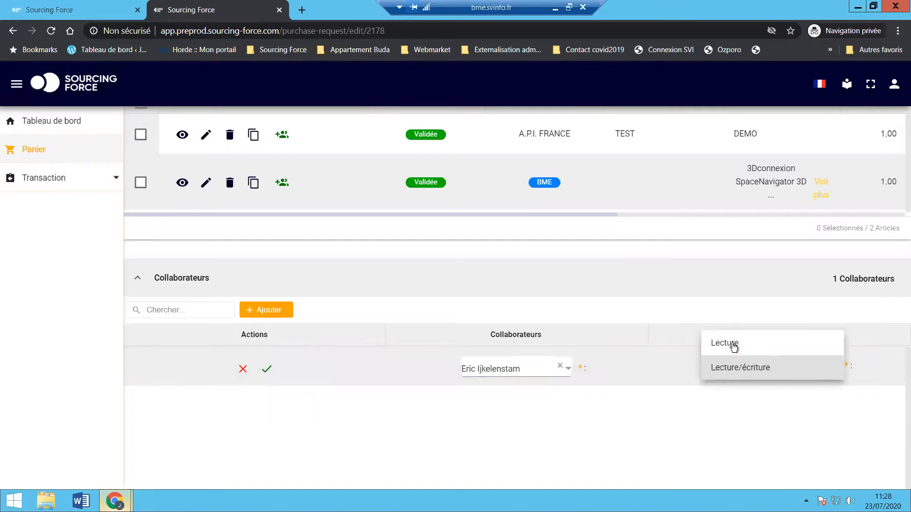
left_click(263, 369)
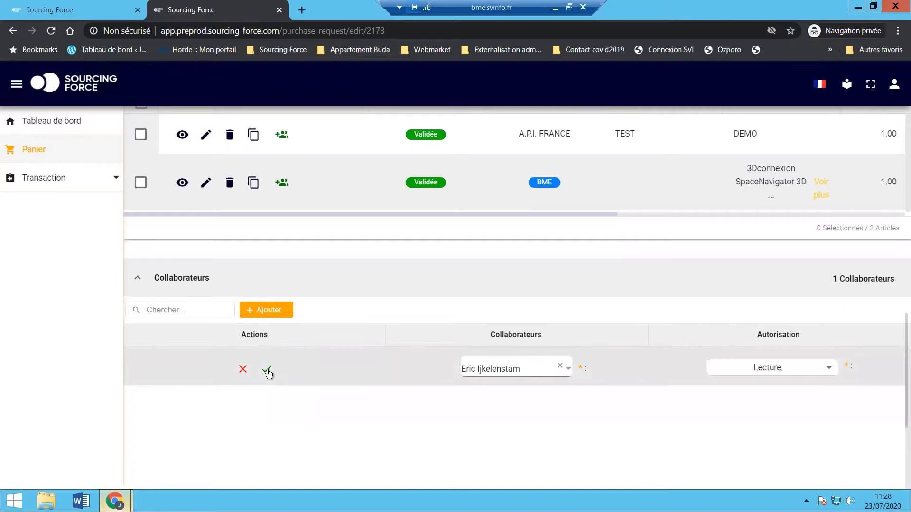
left_click(267, 369)
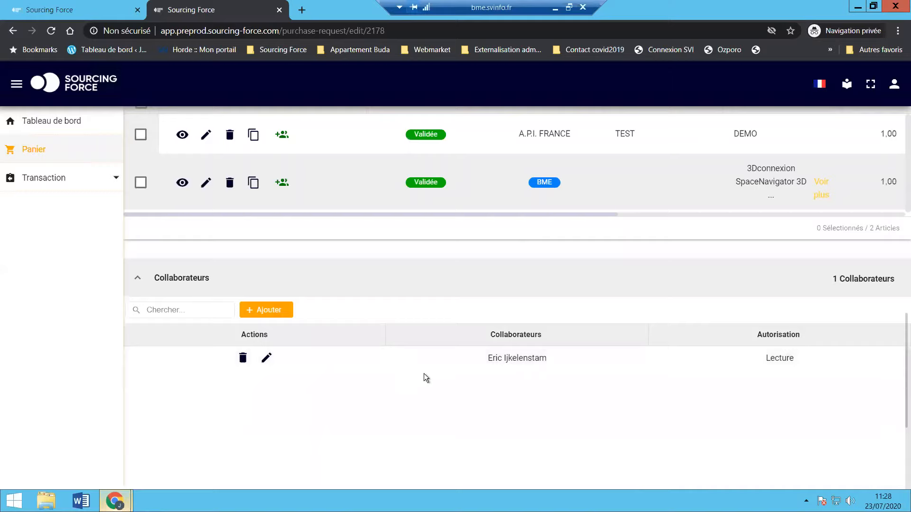
Review the précommande's Collaborateurs and Fichiers sections and submit the précommande for validation
scroll(423, 373, "down", 4)
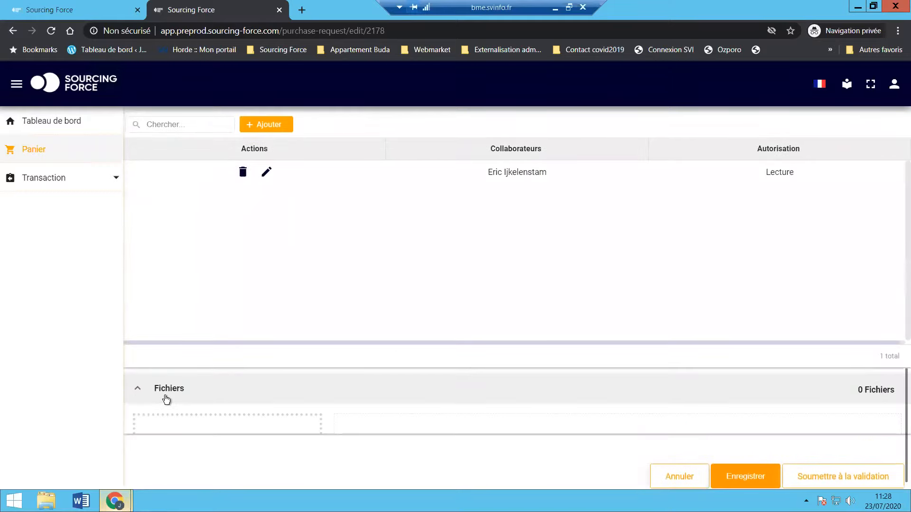
scroll(365, 342, "down", 4)
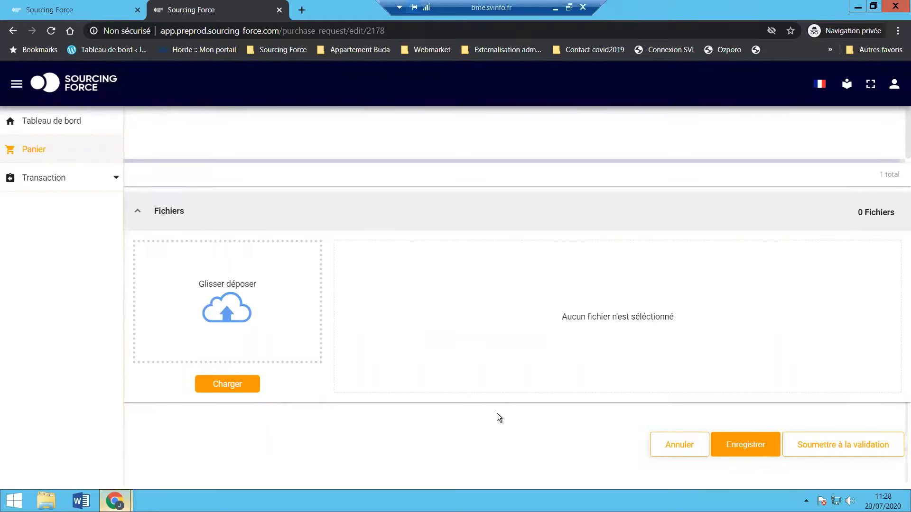
scroll(457, 346, "up", 5)
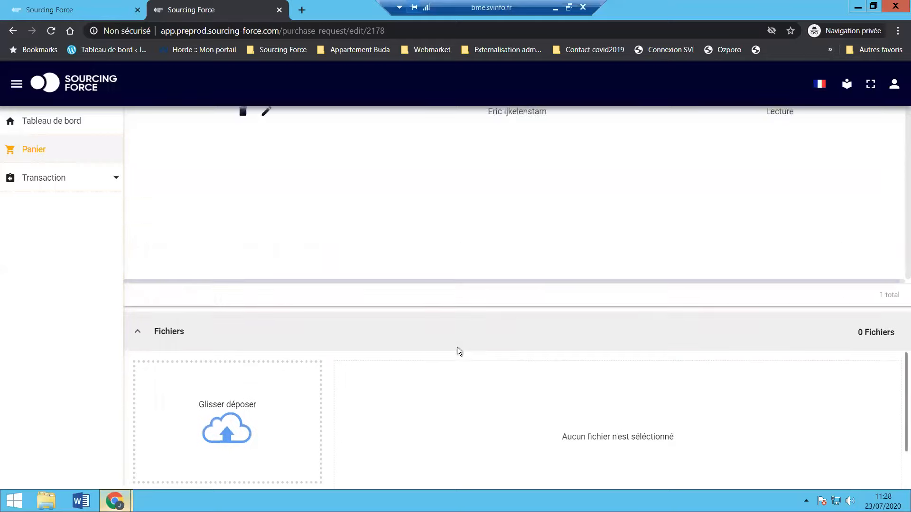
scroll(456, 346, "up", 1)
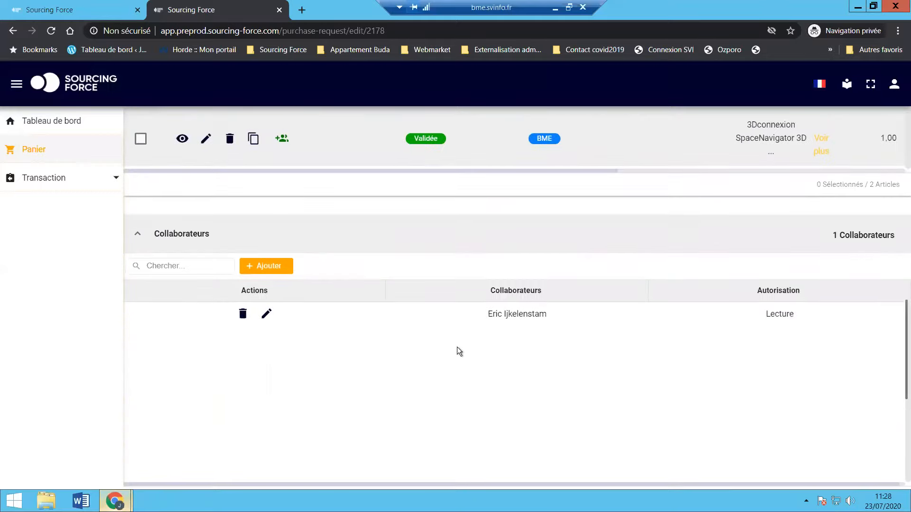
scroll(457, 346, "down", 5)
scroll(456, 346, "down", 2)
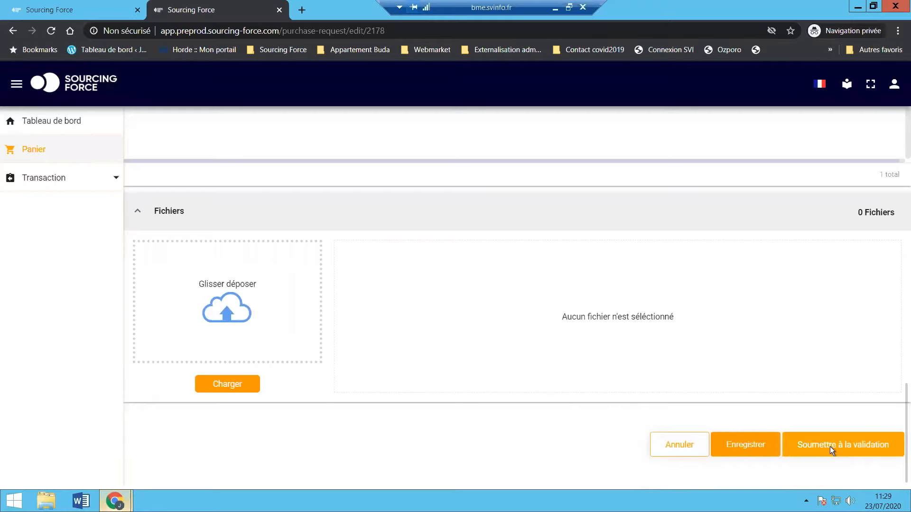
left_click(831, 449)
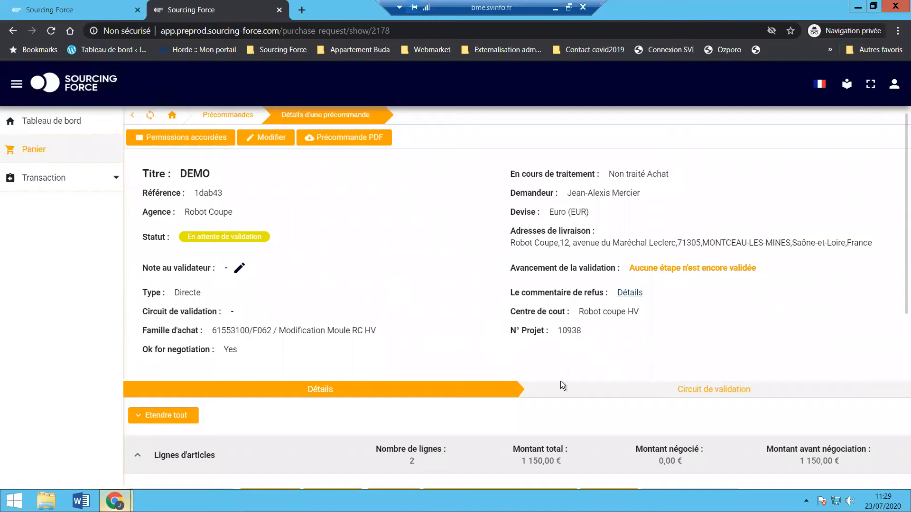
Examine the submitted précommande's details and its Circuit de validation, including the first step's date and assigned validator
scroll(482, 297, "down", 1)
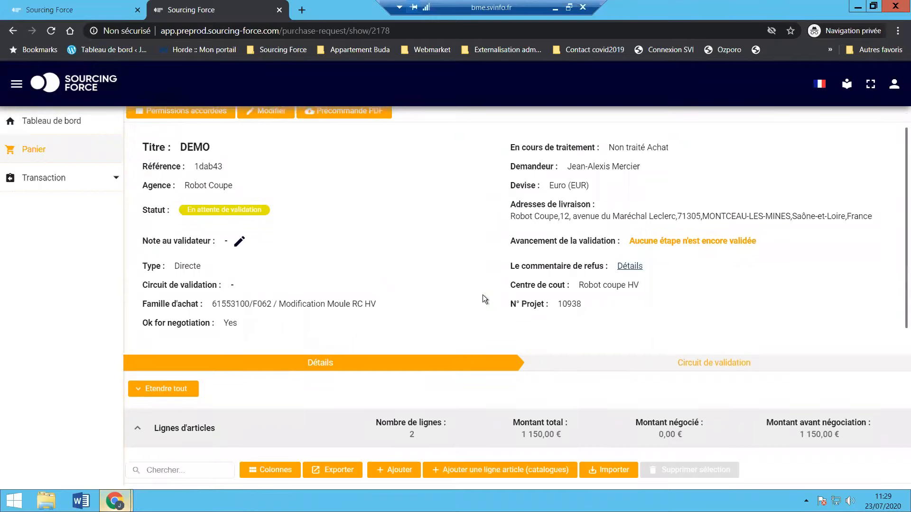
scroll(482, 294, "down", 1)
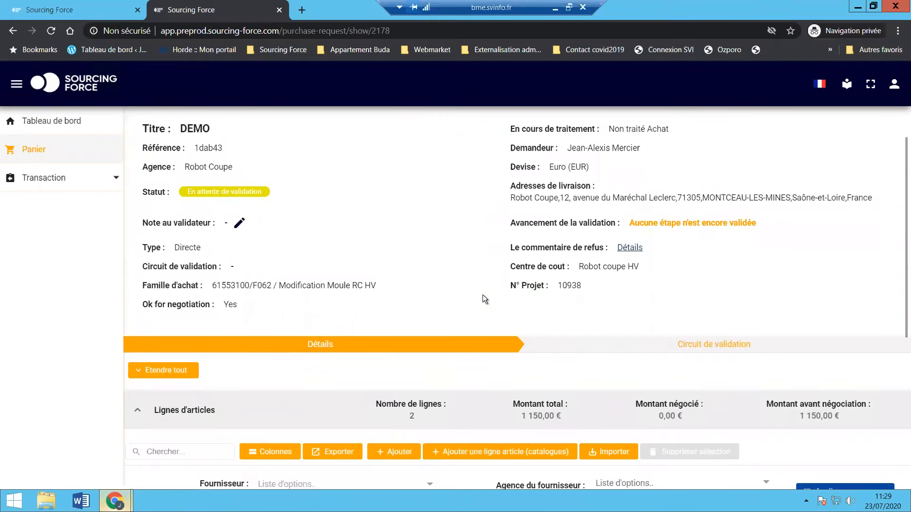
left_click(629, 344)
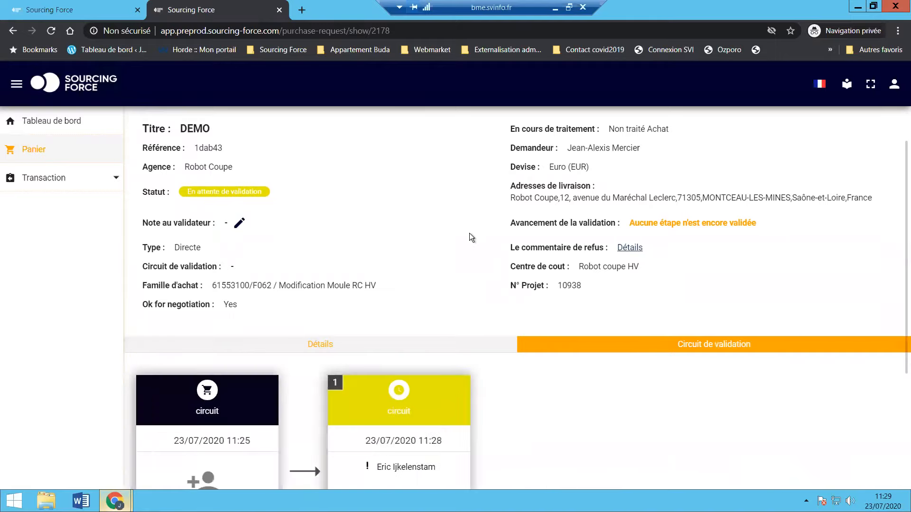
scroll(470, 237, "down", 2)
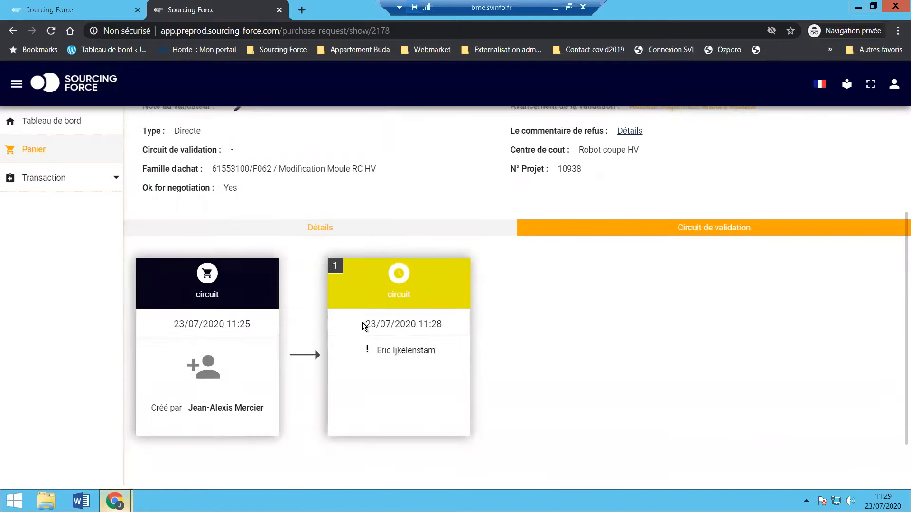
left_click_drag(365, 324, 443, 325)
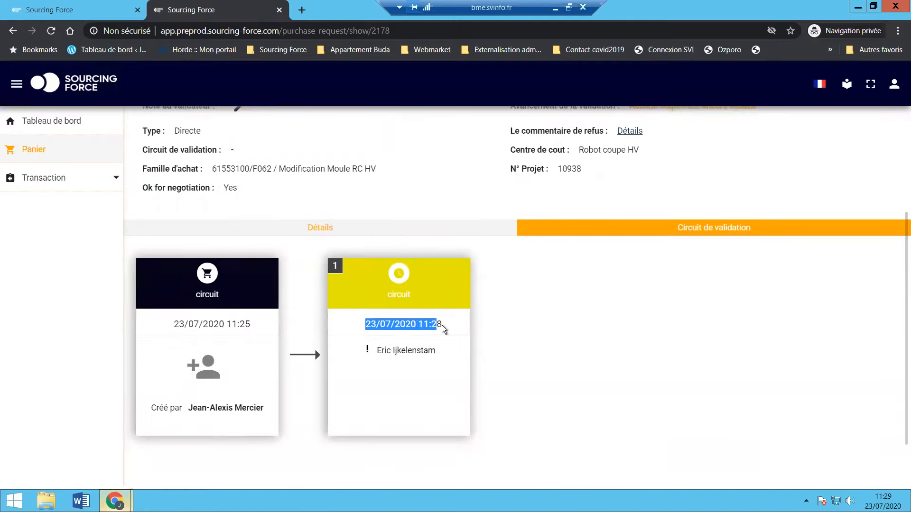
left_click(372, 349)
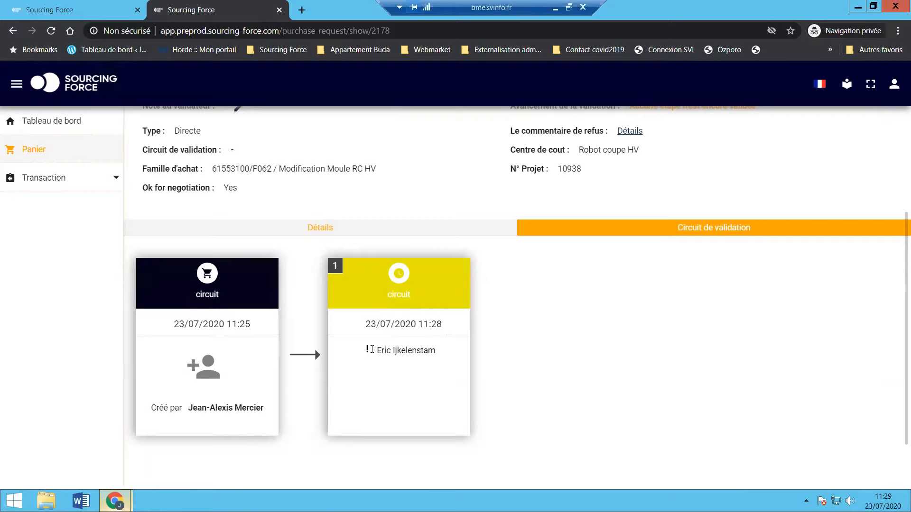
left_click_drag(368, 350, 434, 349)
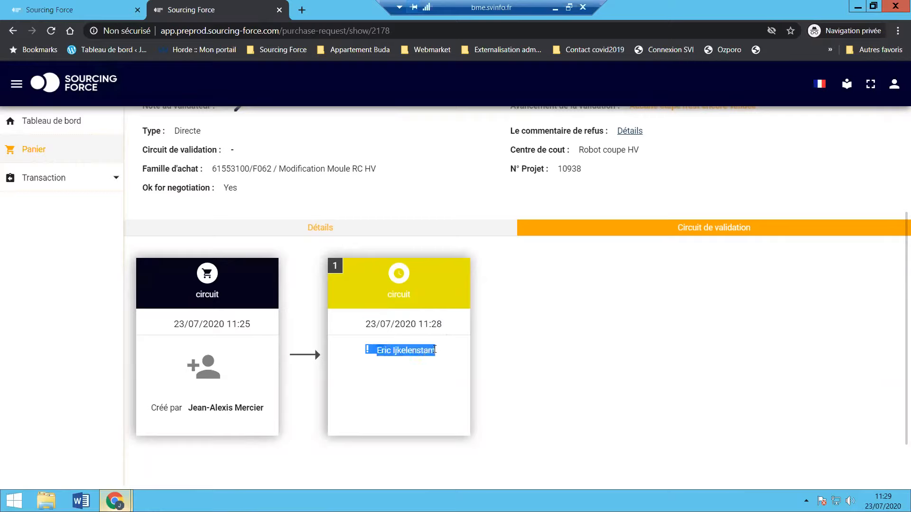
left_click(433, 350)
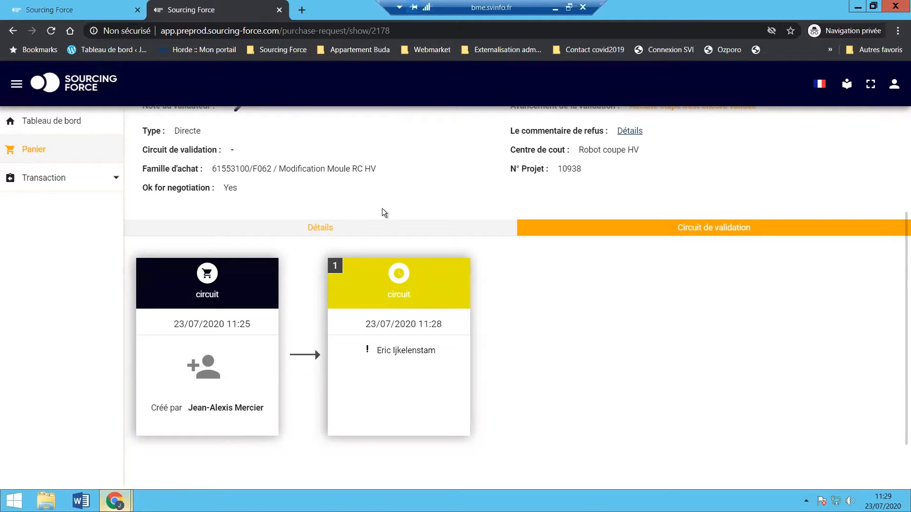
scroll(382, 209, "up", 3)
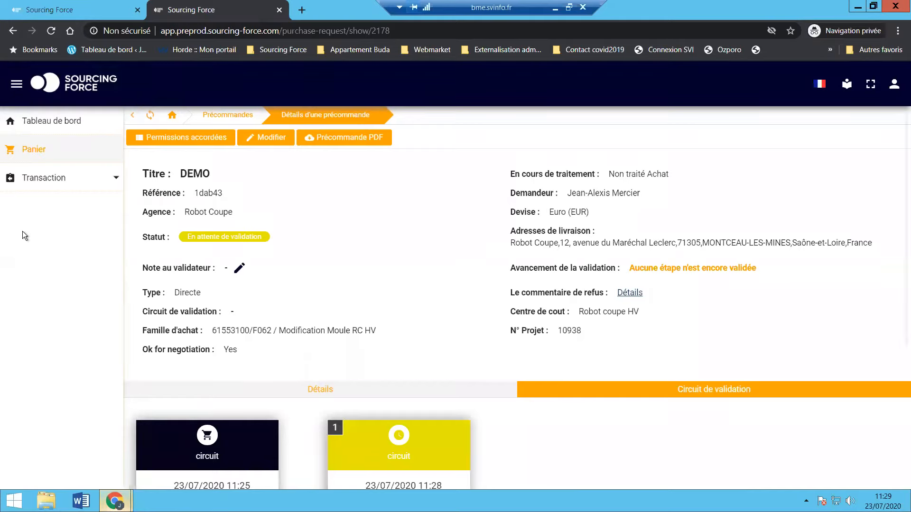
Open the Précommandes list, and in the validator's session refresh the dashboard and show all précommandes awaiting validation
left_click(65, 181)
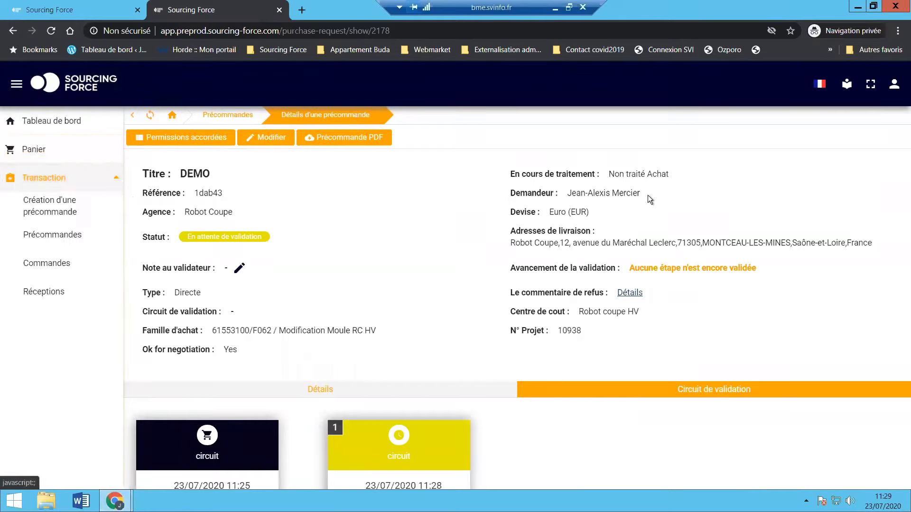
left_click(63, 235)
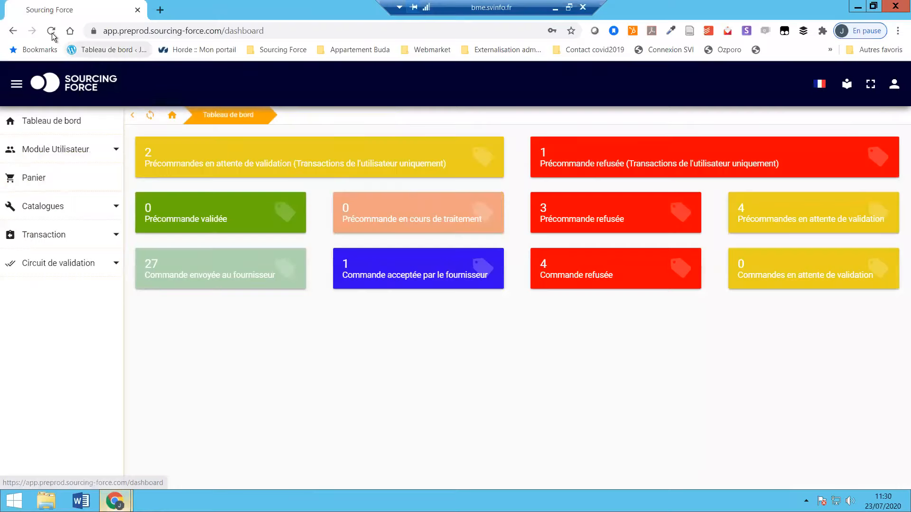
left_click(51, 32)
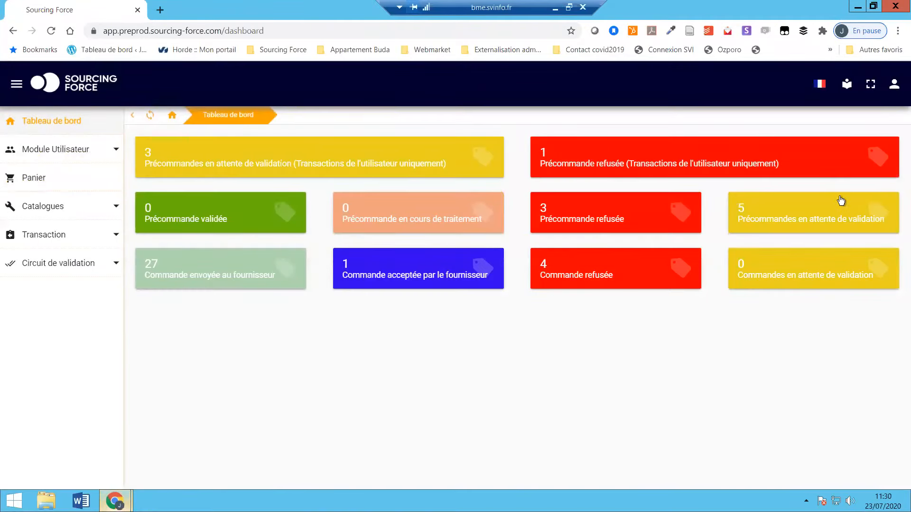
left_click(756, 216)
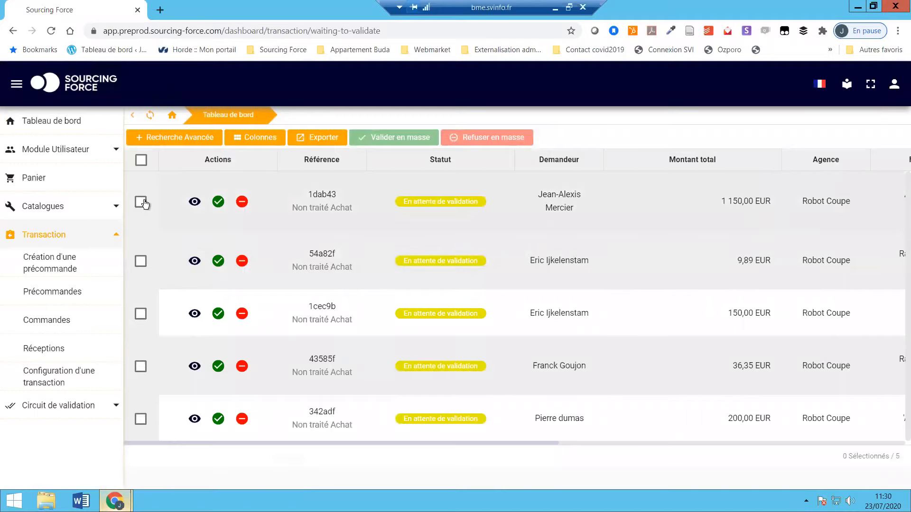
Select the 1 150,00 EUR Robot Coupe précommande, dismiss the bulk validation, and validate it individually with confirmation
left_click(140, 203)
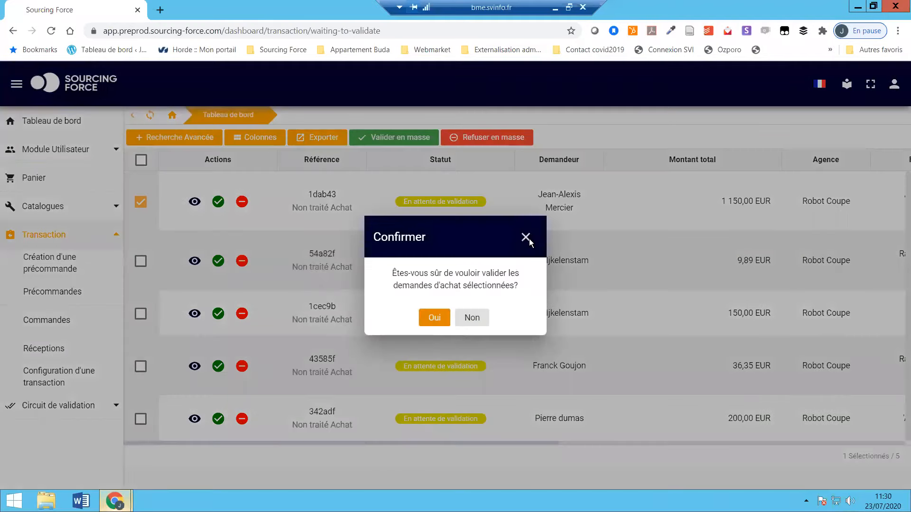
left_click(527, 240)
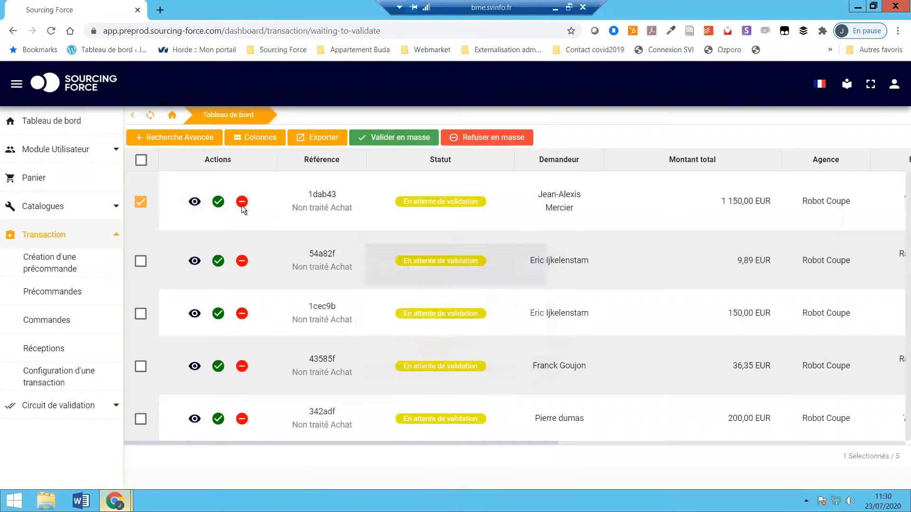
left_click(218, 203)
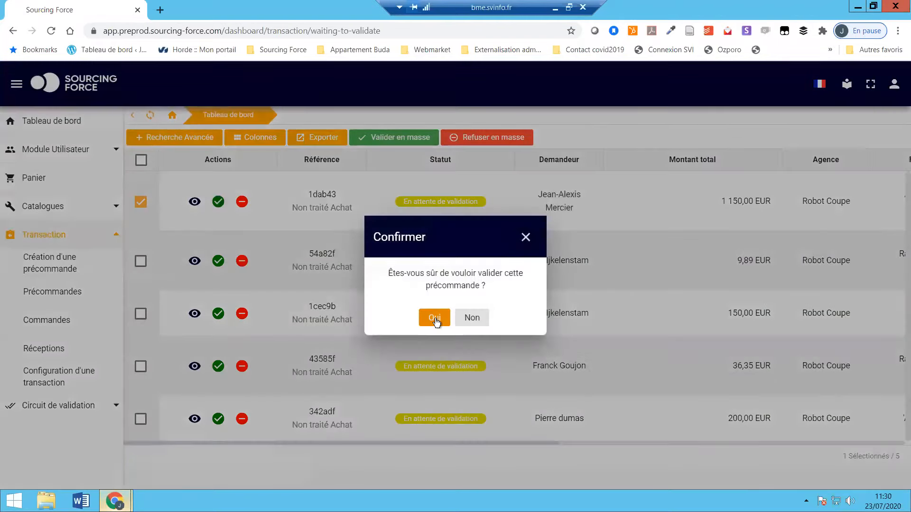
left_click(435, 324)
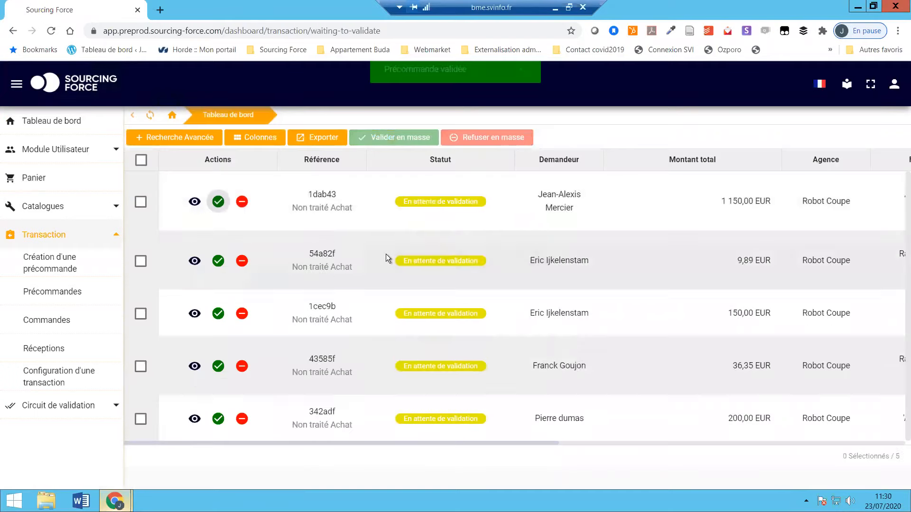
Switch back to the requester's private browsing window and refresh the Précommandes list to check the DEMO précommande's reference and status
mouse_move(114, 501)
left_click(183, 454)
left_click(47, 33)
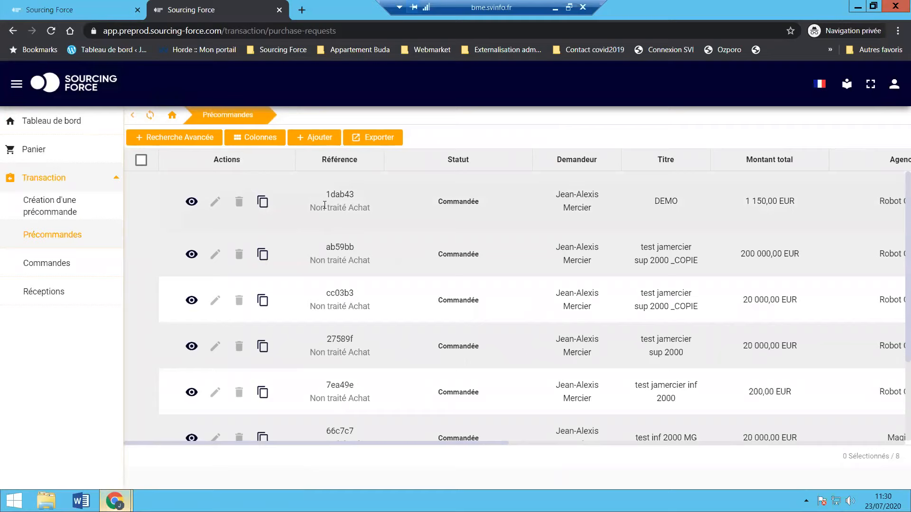
left_click_drag(326, 195, 367, 207)
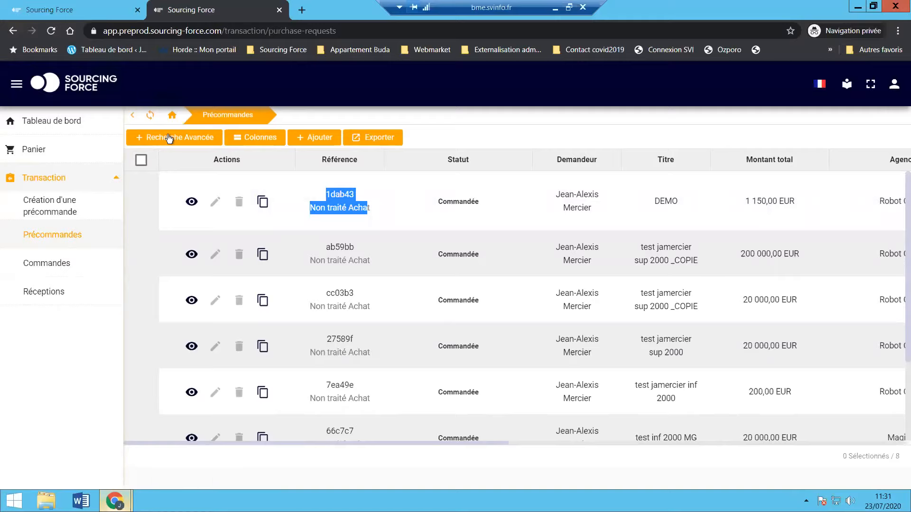
Search the précommandes with the advanced search using the Statut En attente de validation, and review the other status options
left_click(192, 144)
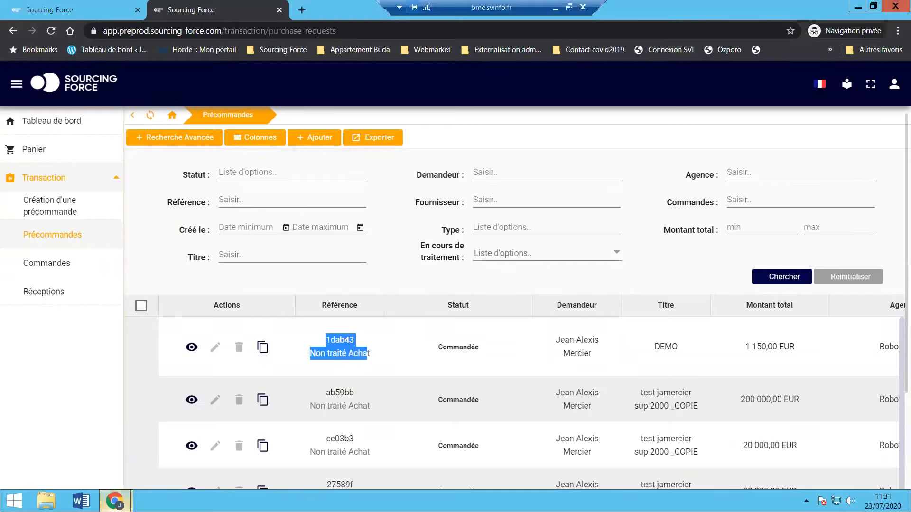
left_click(234, 171)
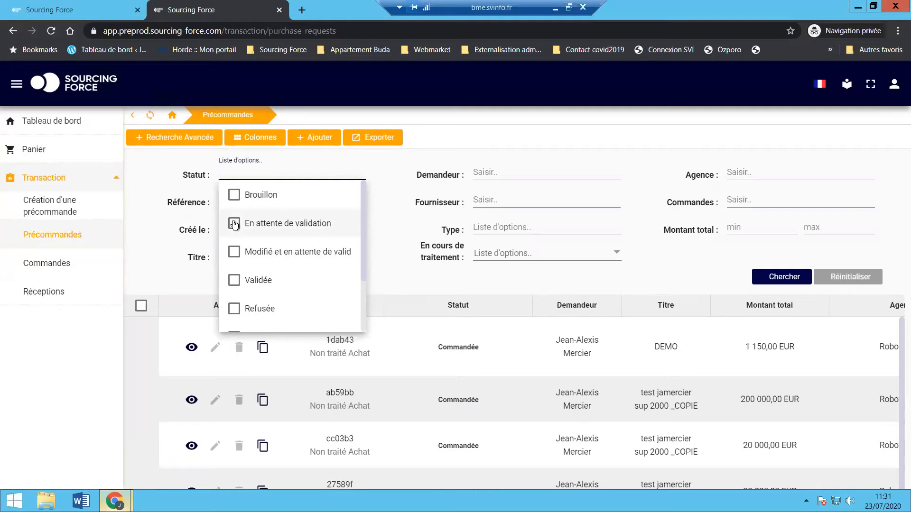
left_click(234, 223)
left_click(773, 278)
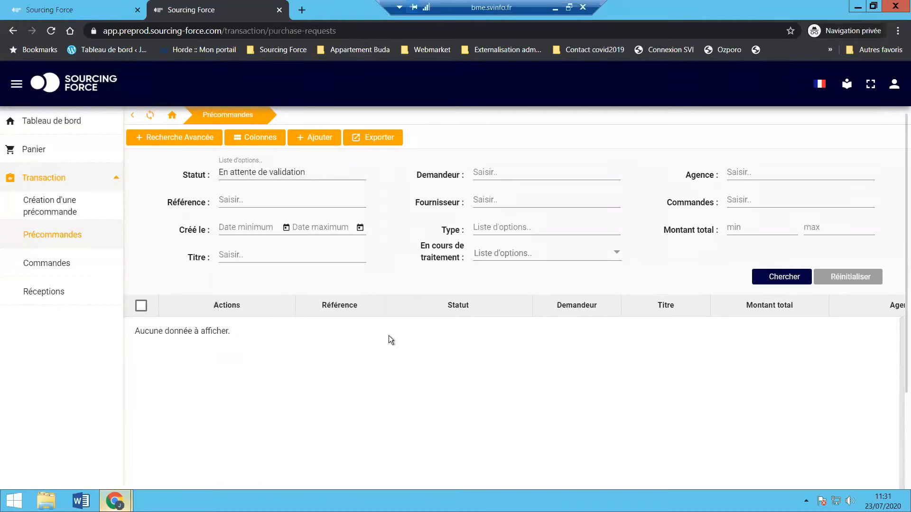
left_click(279, 171)
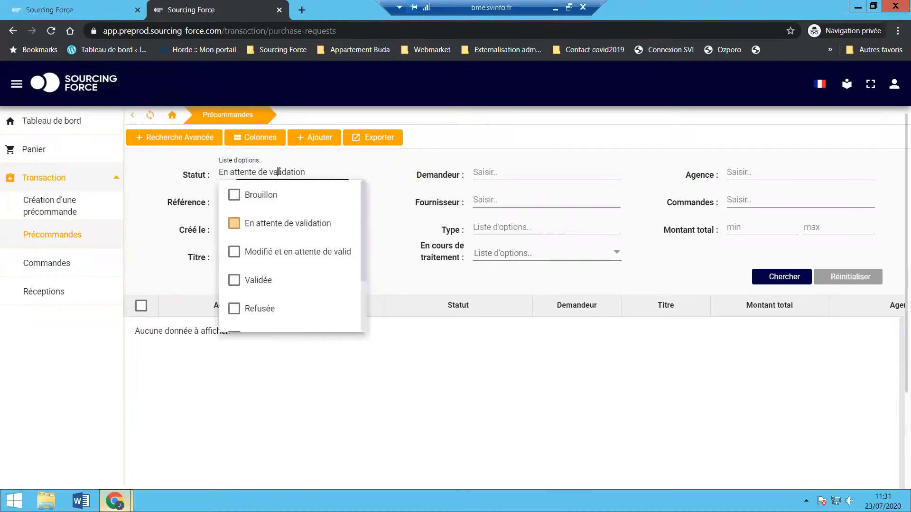
left_click(234, 224)
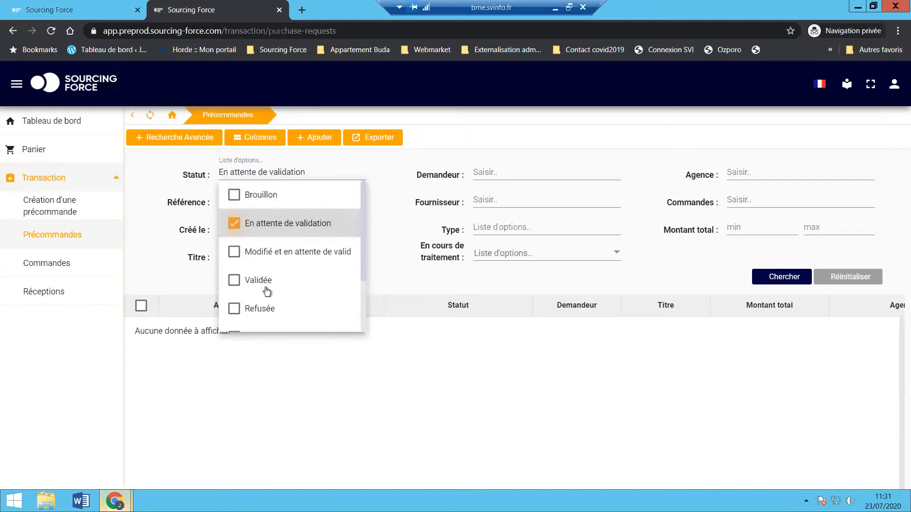
scroll(264, 291, "down", 2)
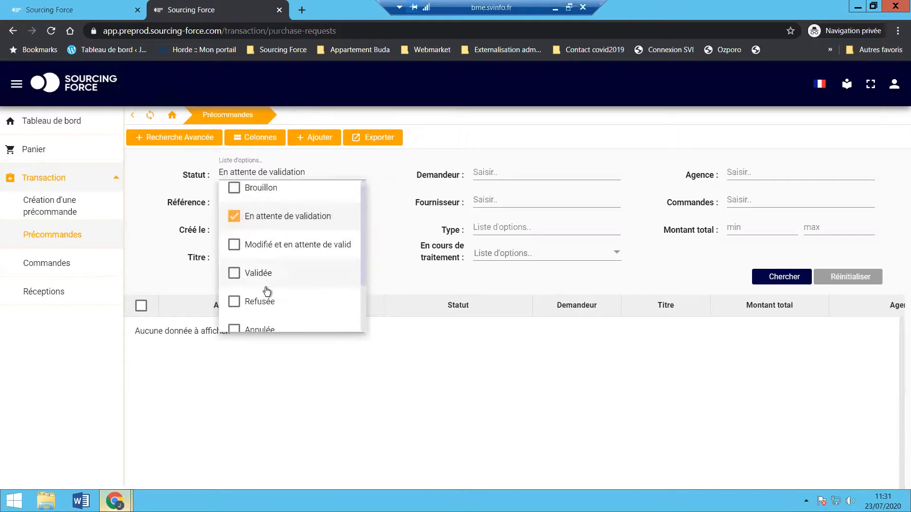
left_click(776, 280)
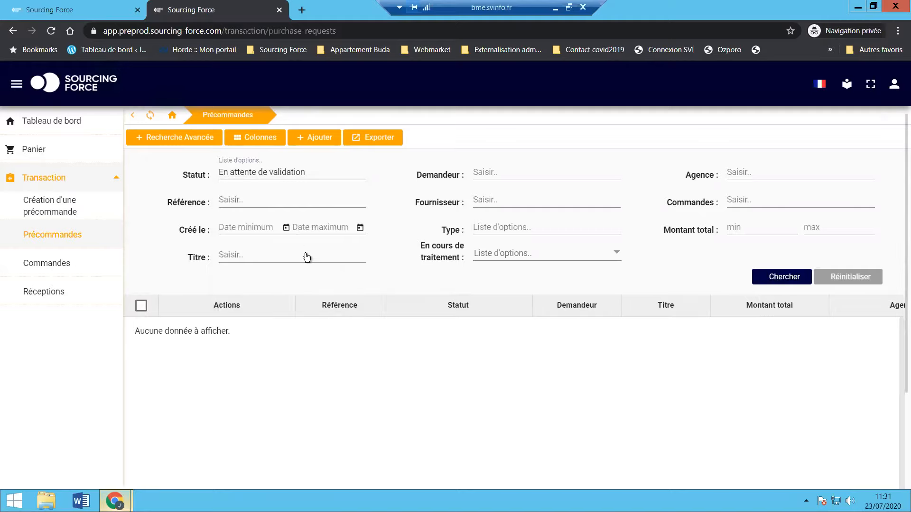
Open the Commandes list and filter it with the advanced search on the Statut Commandée
left_click(48, 263)
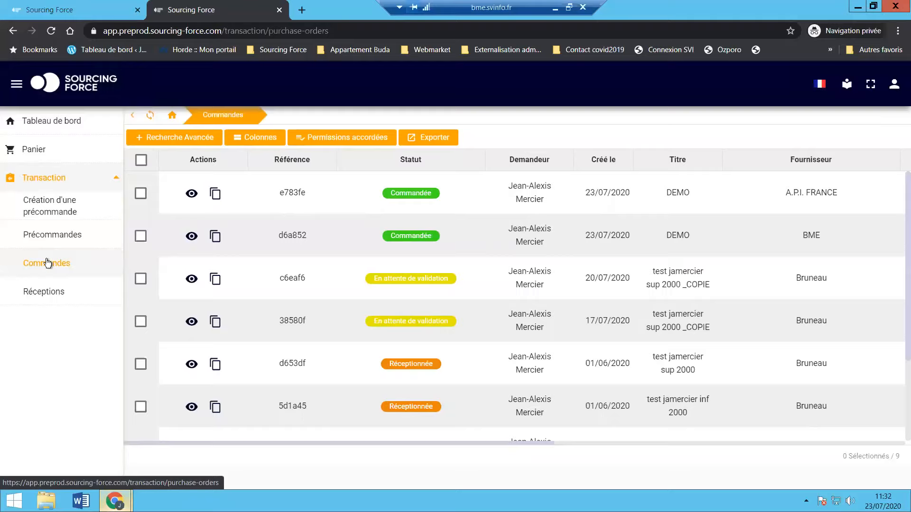
left_click(157, 137)
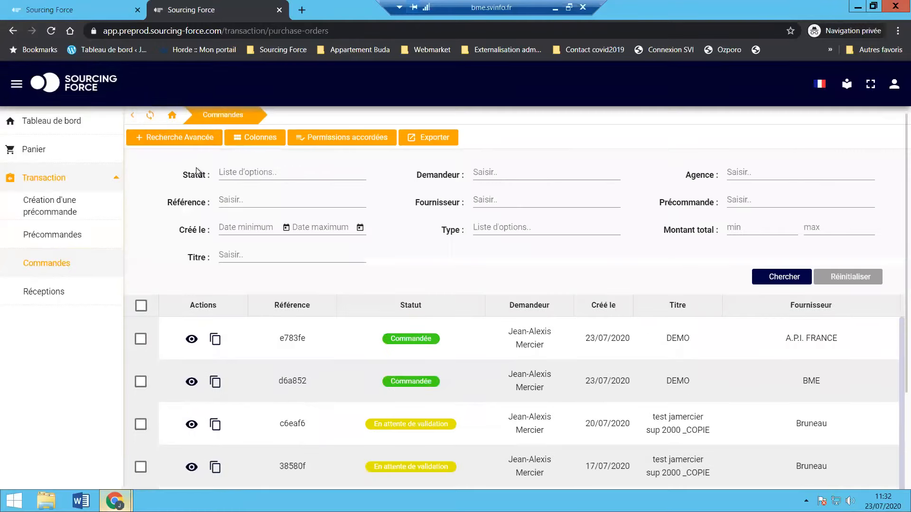
left_click(251, 177)
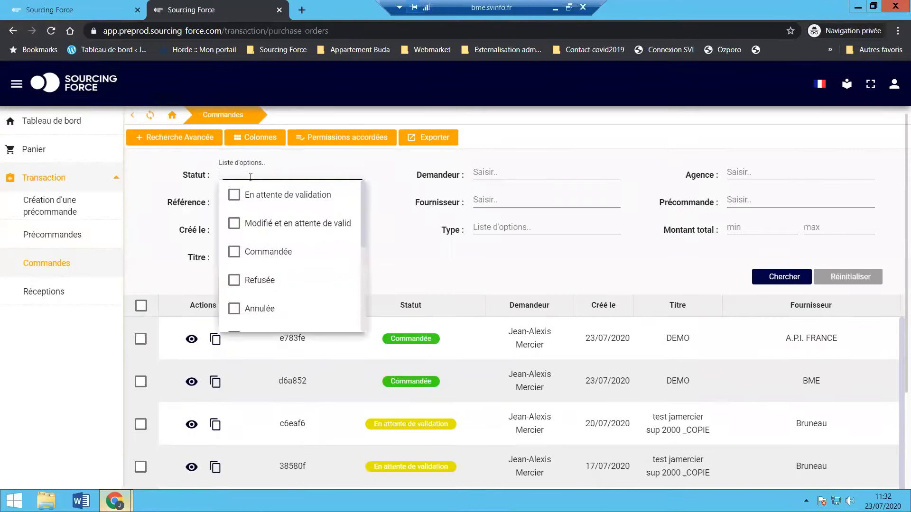
left_click(234, 253)
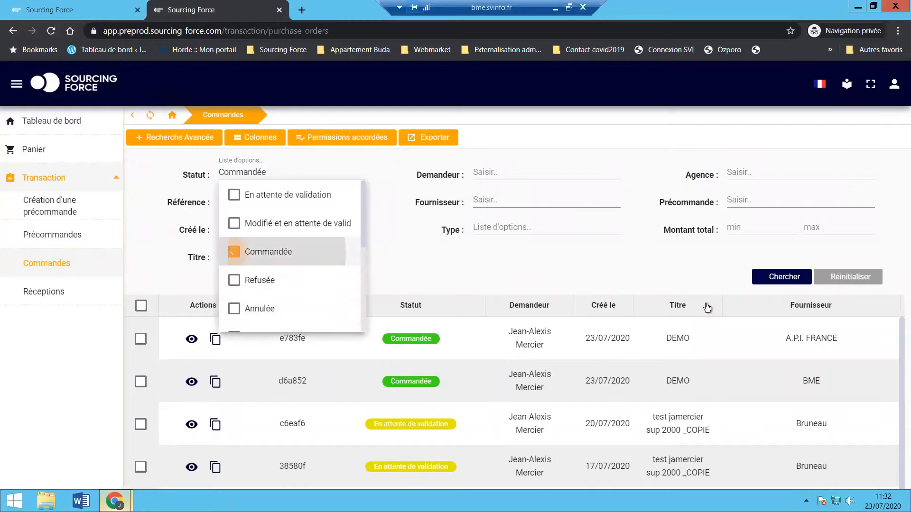
left_click(781, 277)
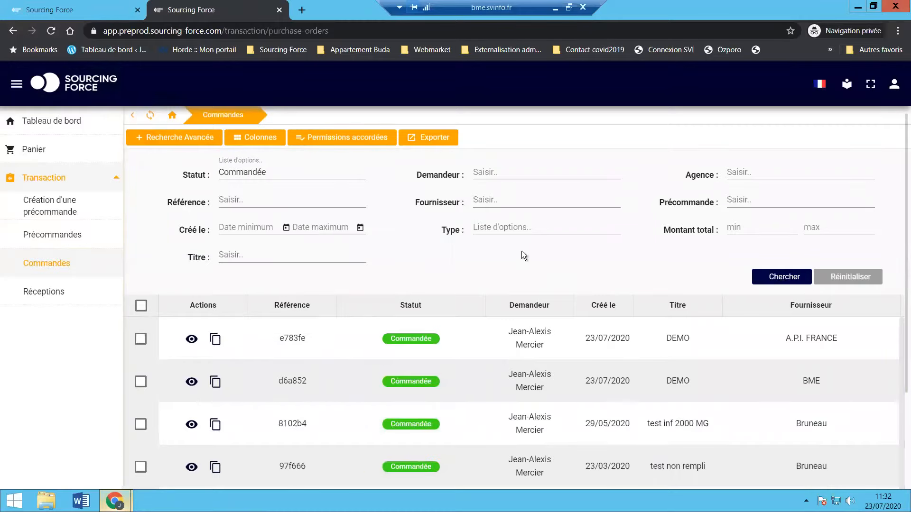
scroll(391, 263, "down", 3)
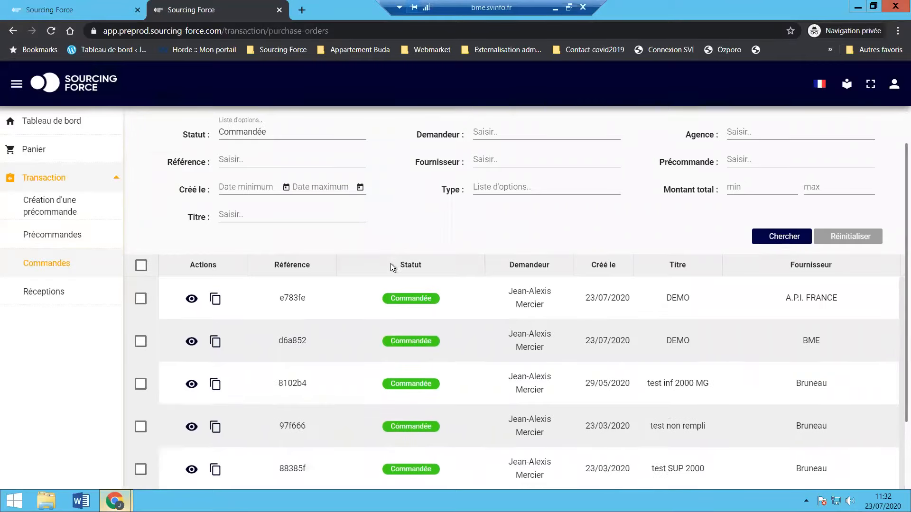
scroll(391, 263, "up", 3)
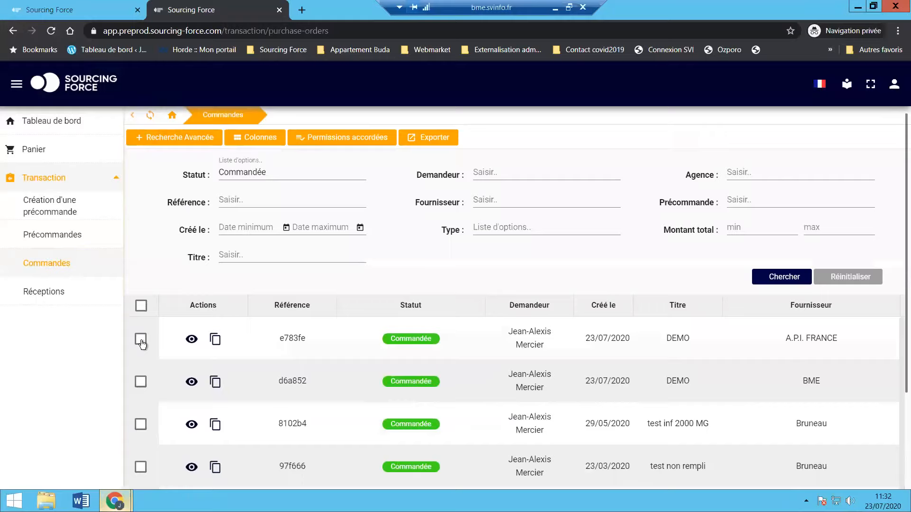
Start accepting the prise en charge of the A.P.I. FRANCE DEMO commande with delivery date 28/07/2020, and close the form without saving
left_click(140, 339)
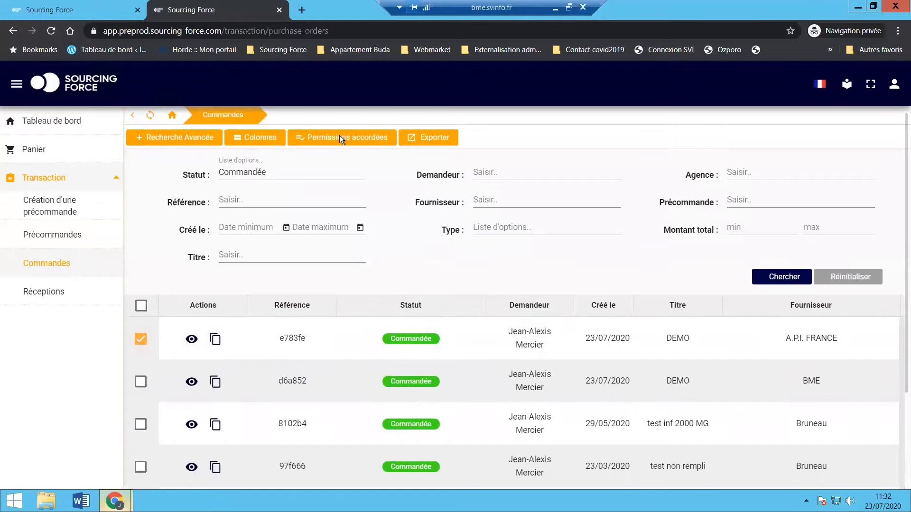
left_click(340, 137)
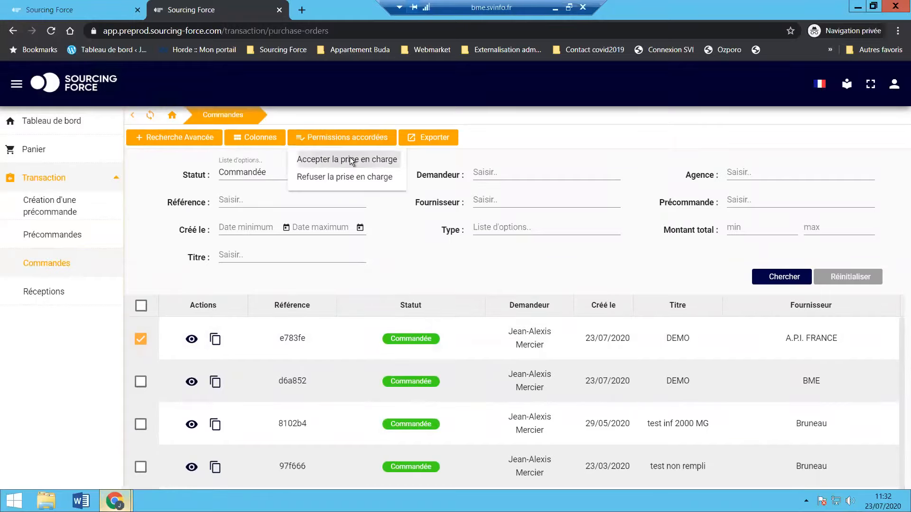
left_click(349, 159)
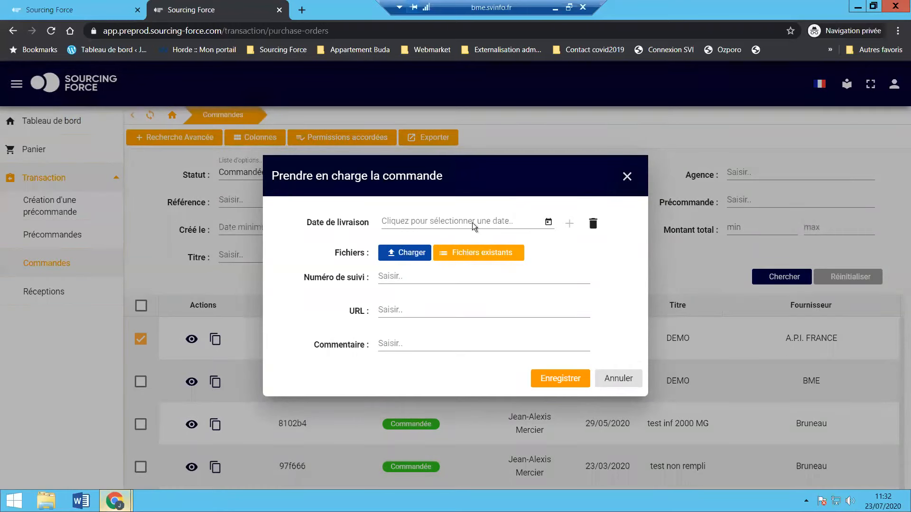
left_click(548, 224)
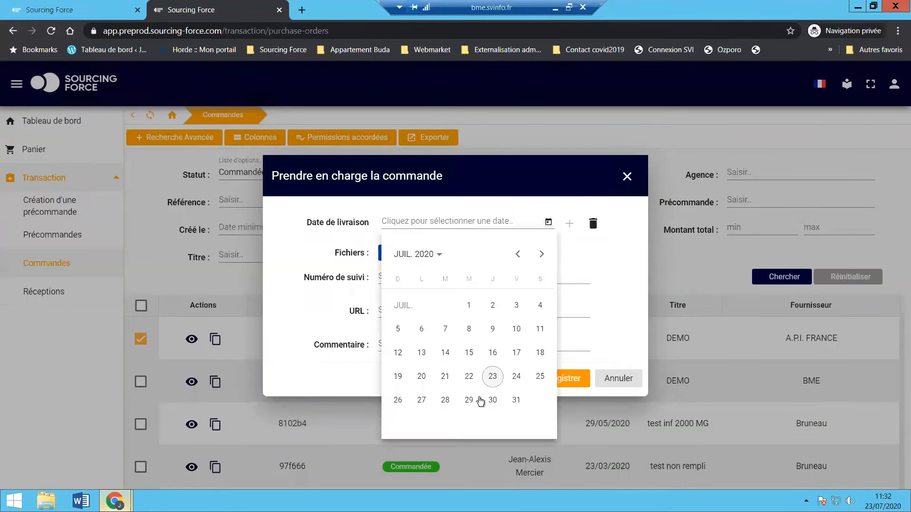
left_click(444, 403)
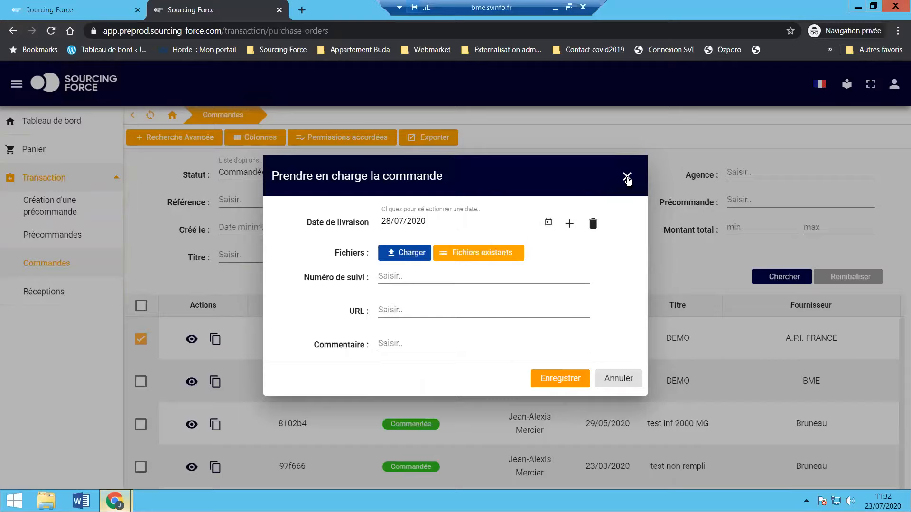
left_click(226, 306)
Select only the BME DEMO commande and refuse its prise en charge, confirming the refusal
left_click(141, 381)
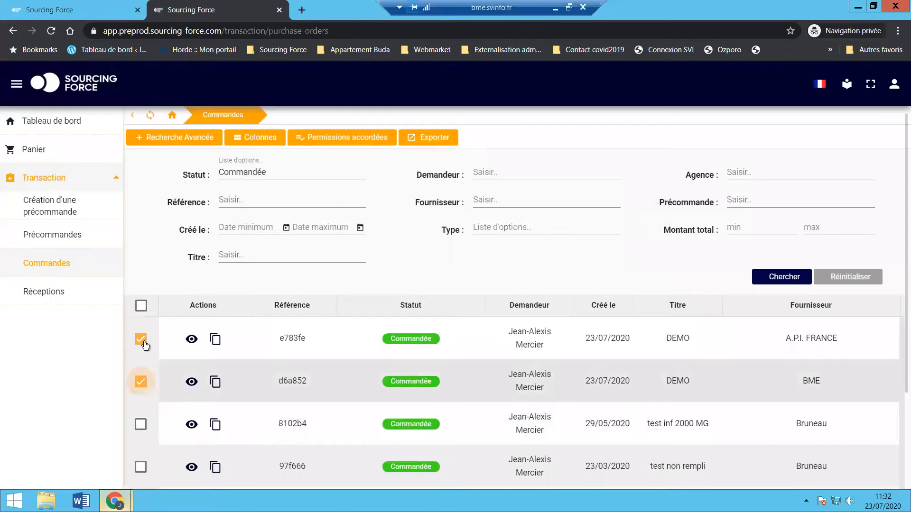
left_click(141, 339)
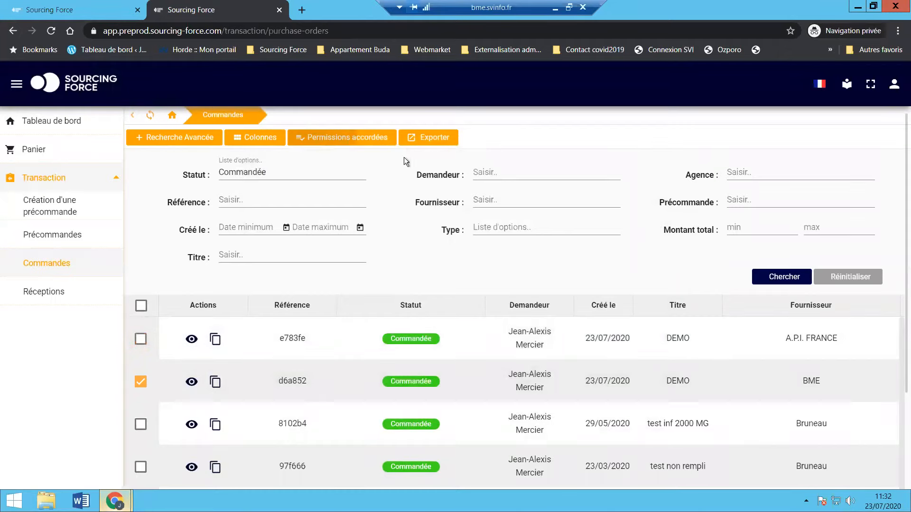
left_click(335, 139)
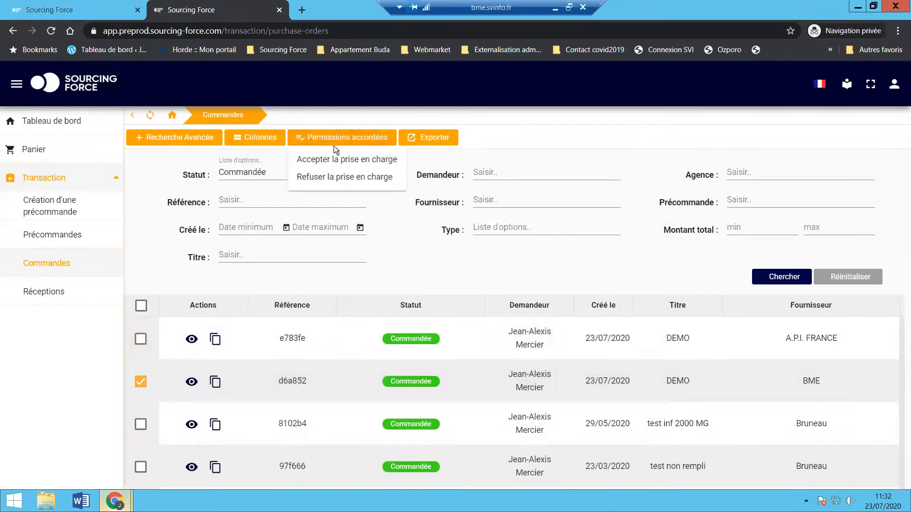
left_click(340, 177)
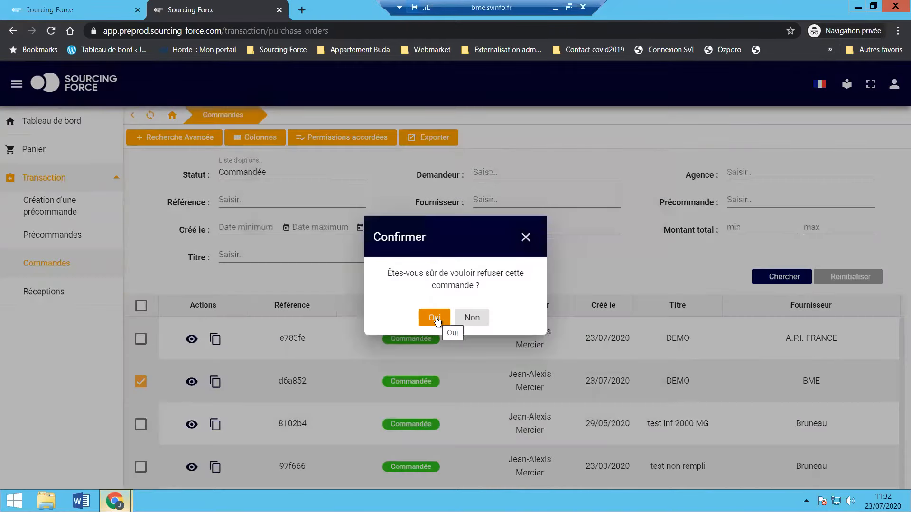
left_click(435, 323)
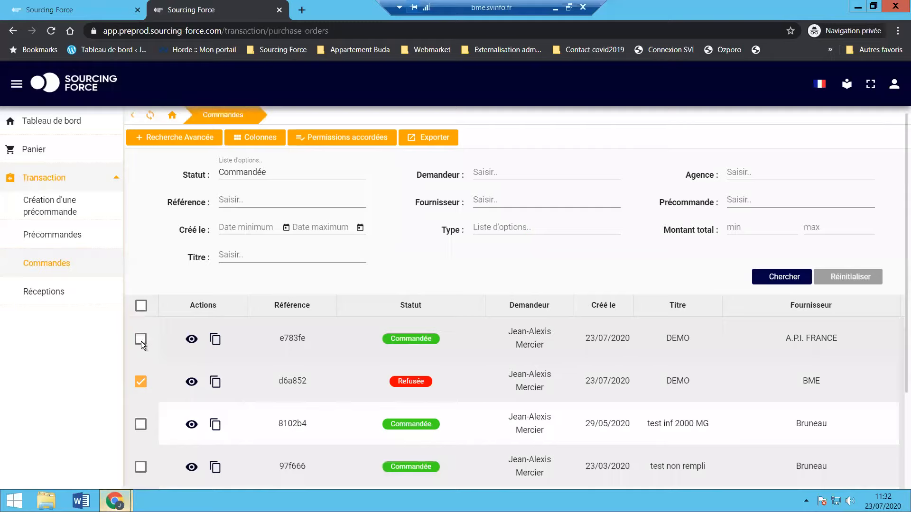
Select only the A.P.I. FRANCE DEMO commande, accept its prise en charge, and save the form with all fields left empty
left_click(141, 341)
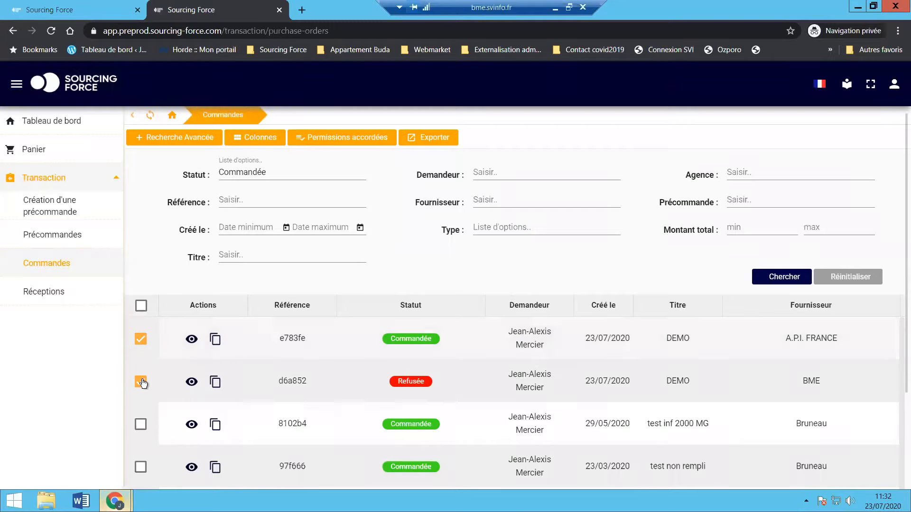
left_click(343, 139)
left_click(362, 159)
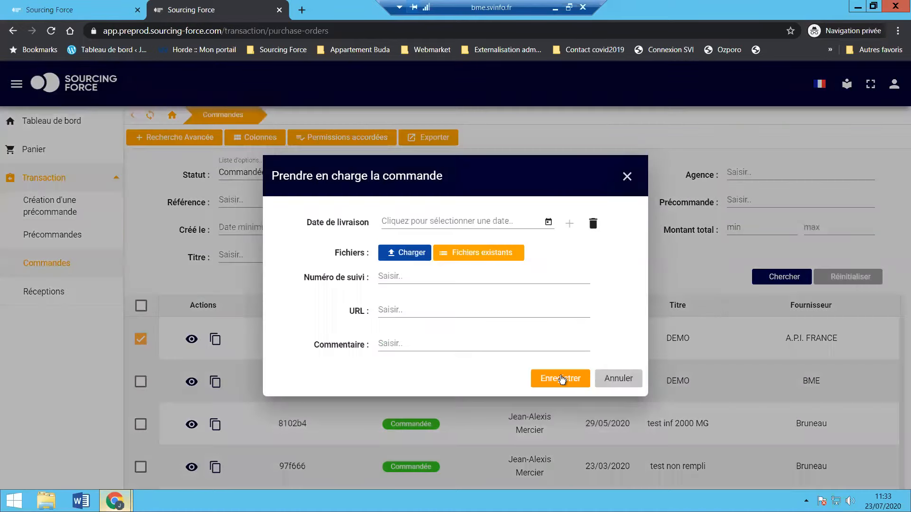
left_click(561, 379)
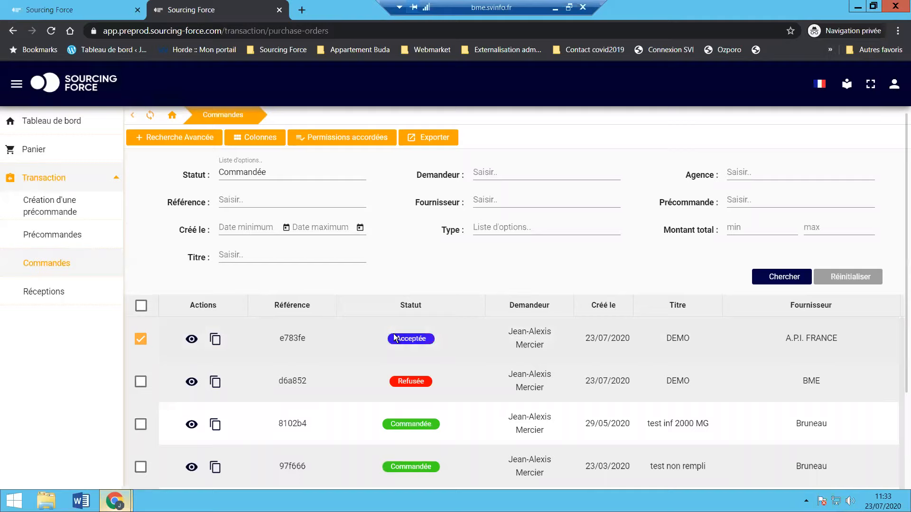
scroll(463, 391, "down", 1)
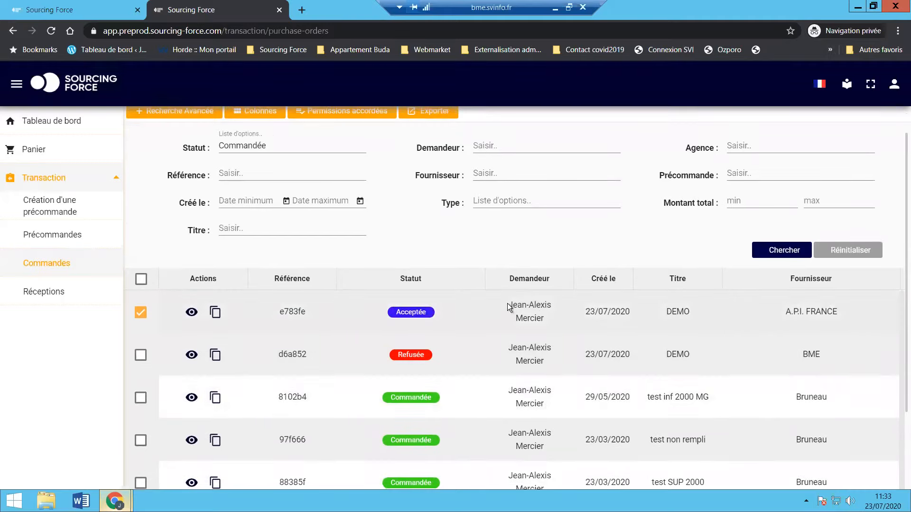
left_click_drag(508, 303, 617, 312)
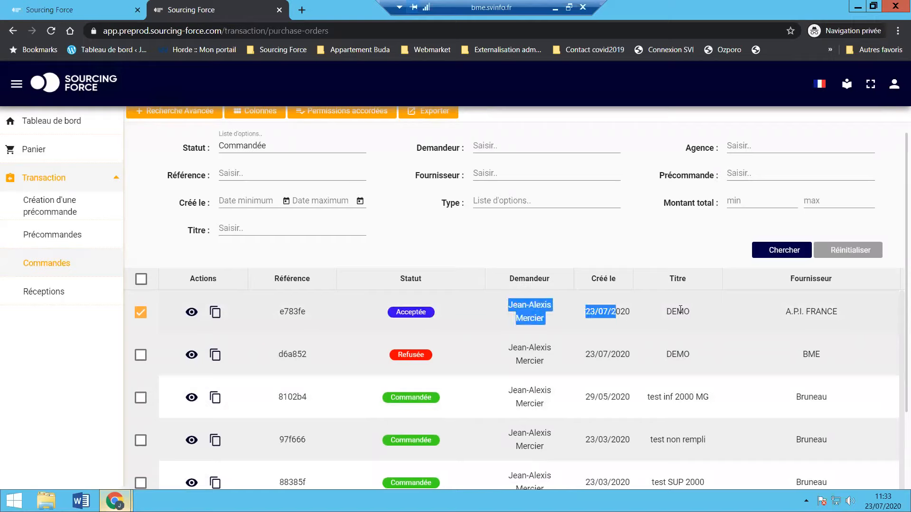
left_click(428, 304)
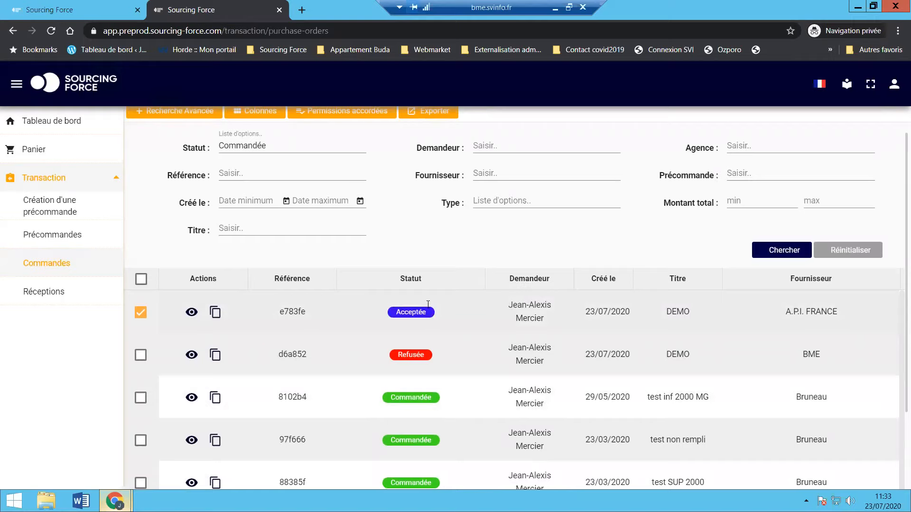
Open the A.P.I. FRANCE DEMO commande and review its Prendre en charge, Précommandes and Détails sections
left_click(192, 314)
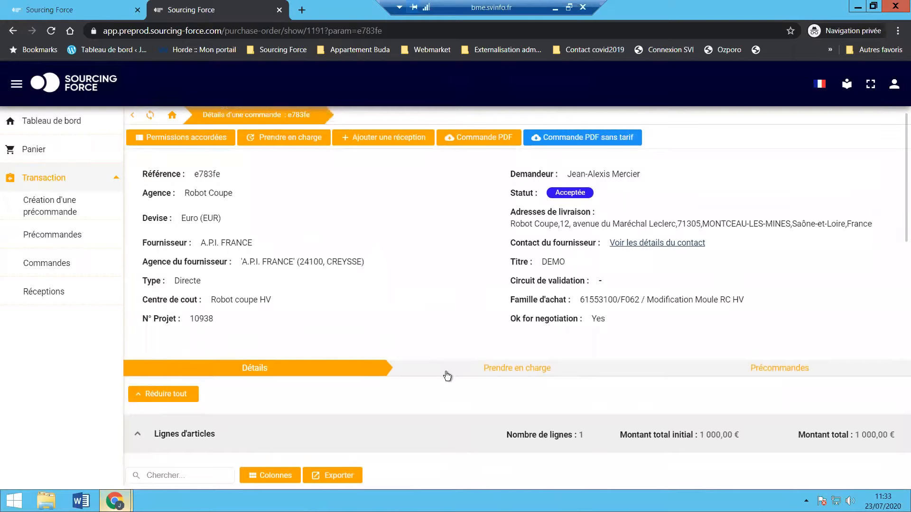
left_click(446, 374)
scroll(445, 371, "down", 2)
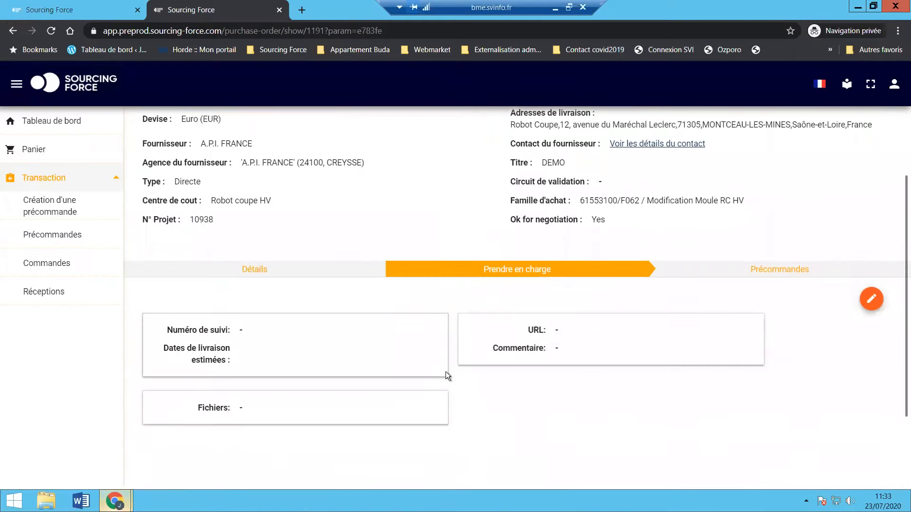
left_click(685, 270)
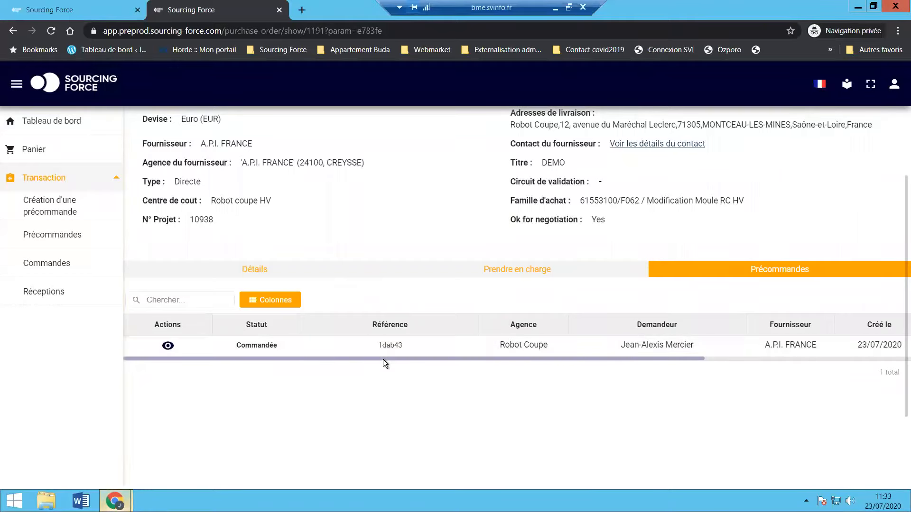
left_click(360, 270)
scroll(359, 272, "up", 2)
scroll(358, 270, "up", 1)
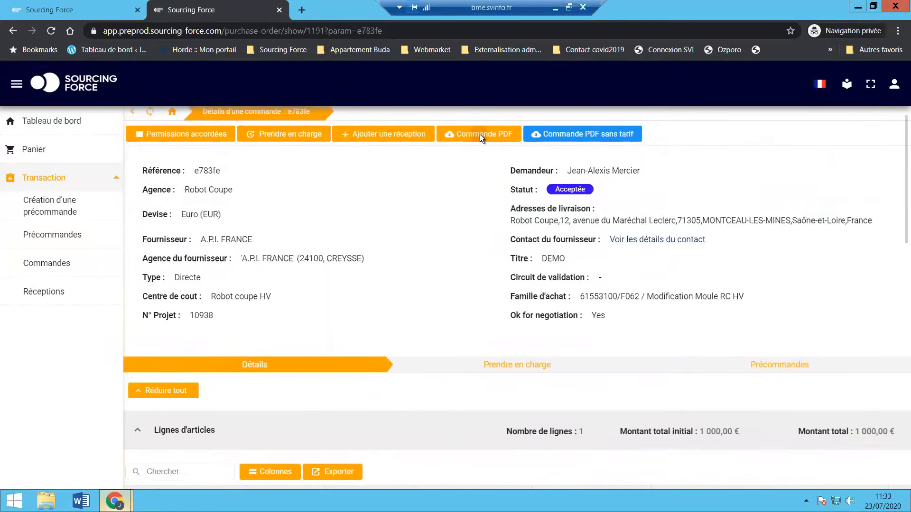
Download the A.P.I. FRANCE commande as a PDF with prices
left_click(480, 135)
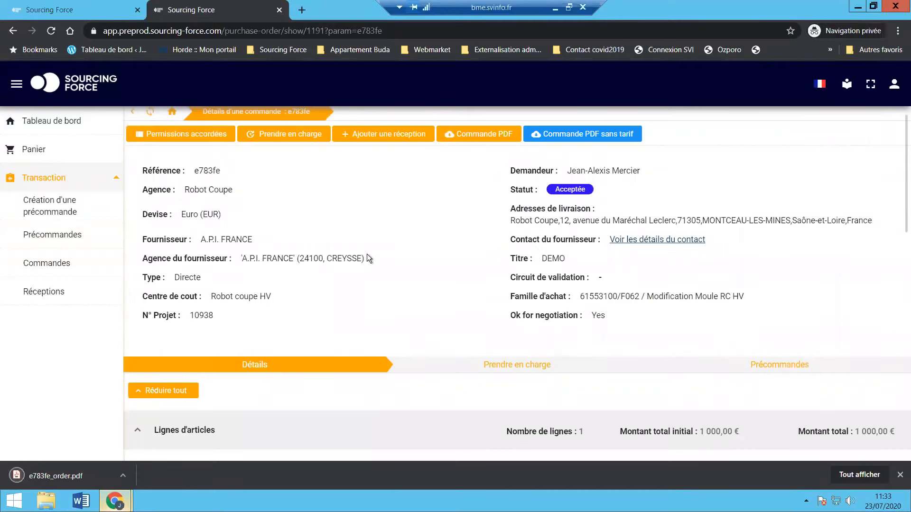
scroll(367, 255, "down", 2)
scroll(367, 255, "up", 2)
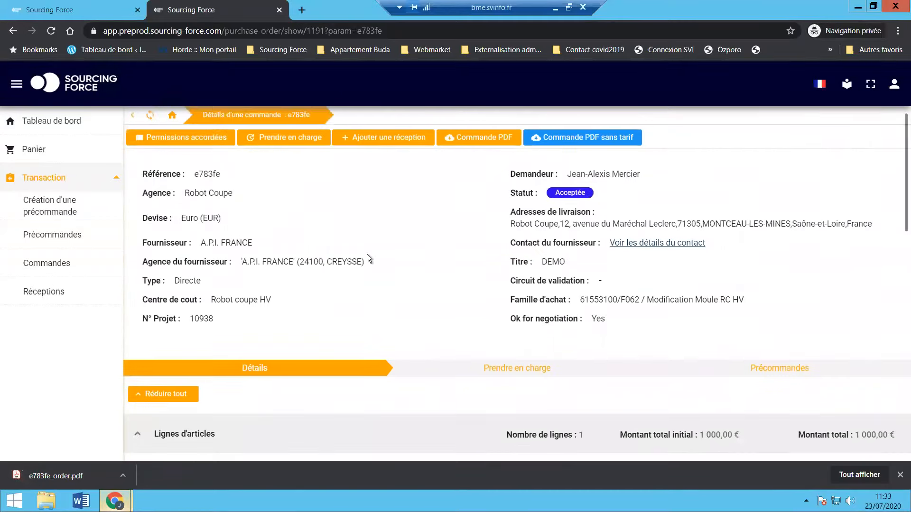
Add a réception to the A.P.I. FRANCE commande in Montant mode, with 500 as the amount received, and confirm it with inspection
left_click(364, 139)
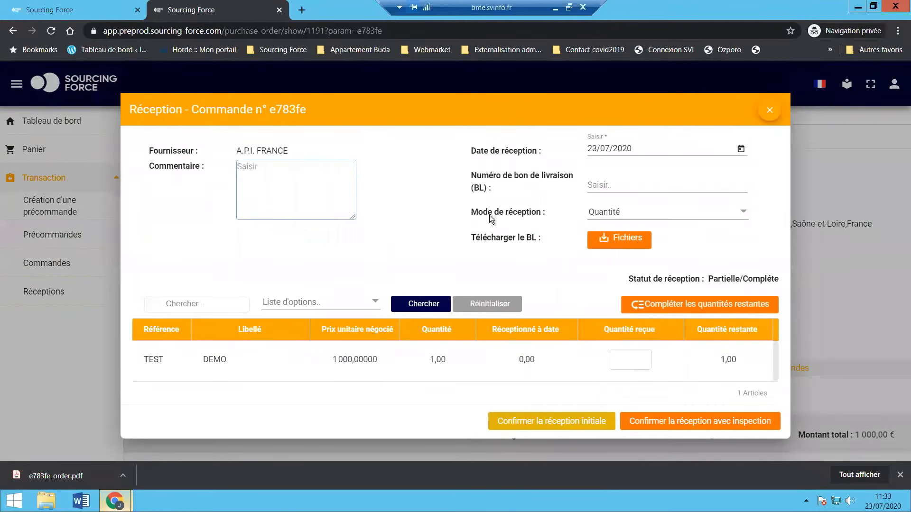
left_click(631, 219)
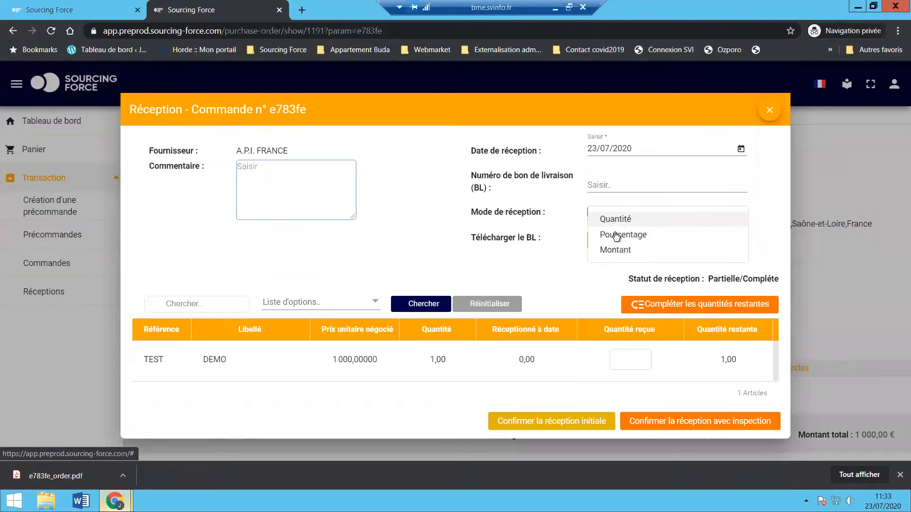
left_click(616, 235)
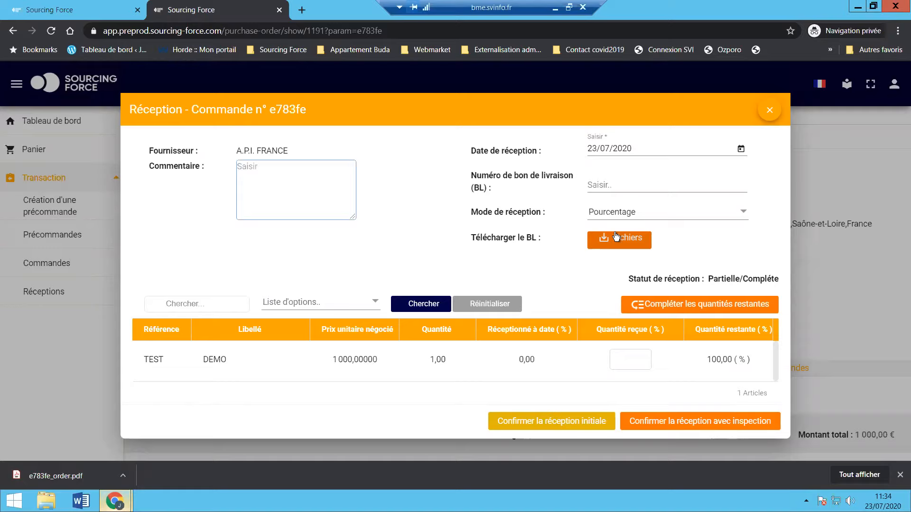
left_click(612, 212)
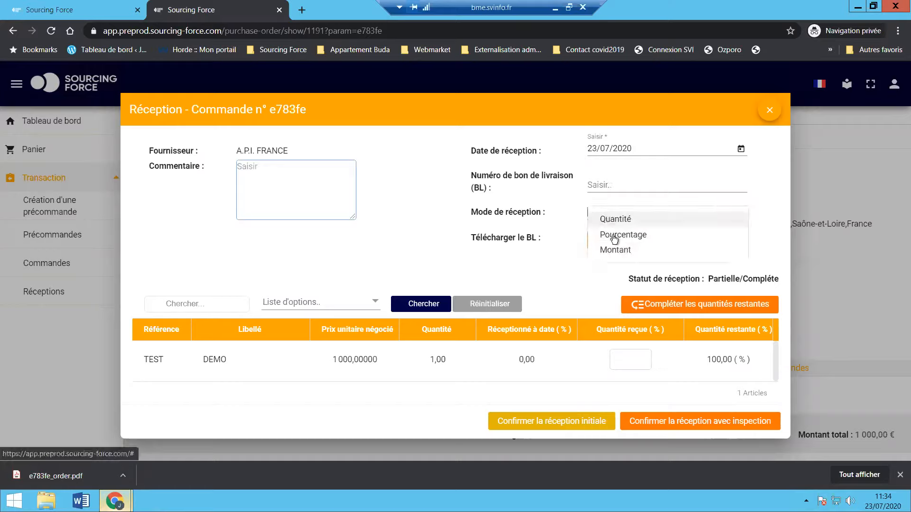
left_click(617, 250)
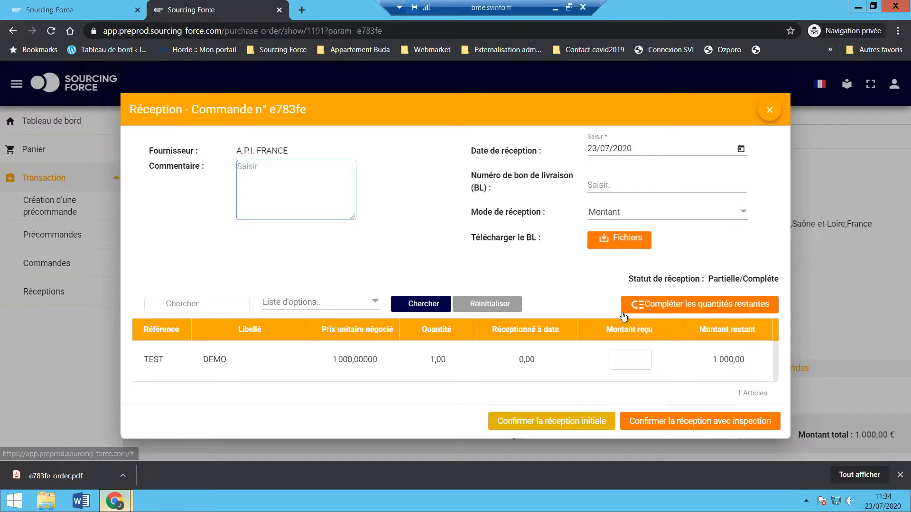
left_click(619, 355)
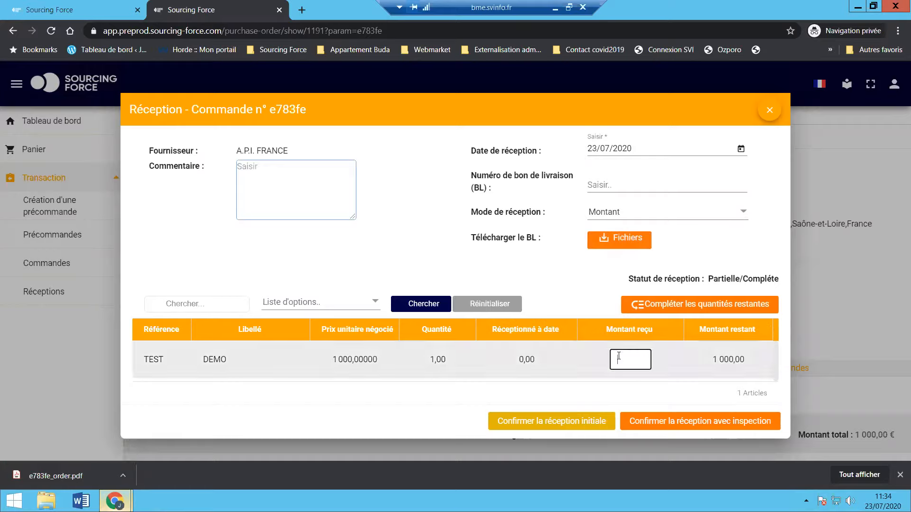
type("500")
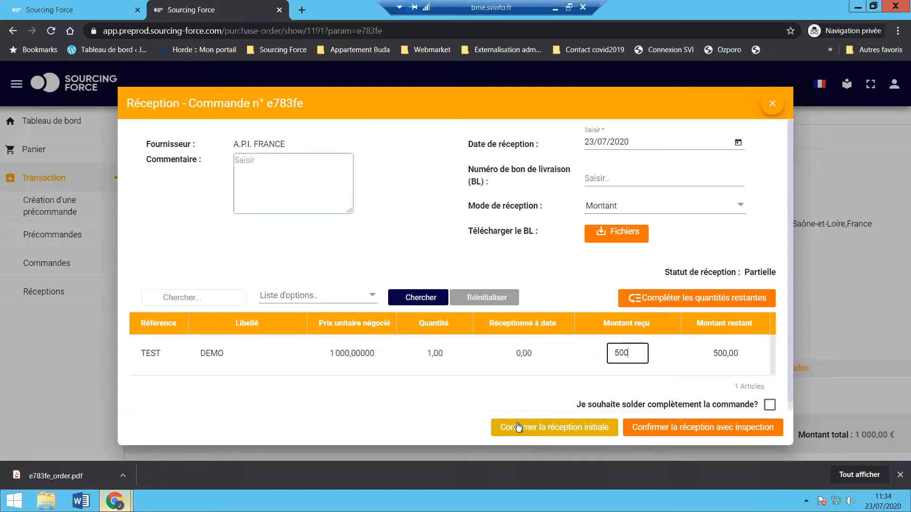
left_click(676, 428)
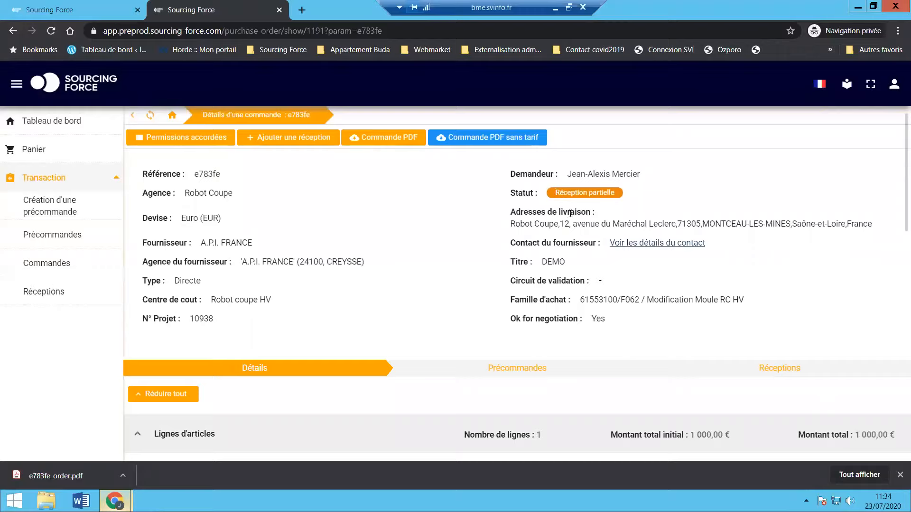
Add another réception of 300 to the same commande, choose to settle the commande completely, and confirm it with inspection
left_click(650, 369)
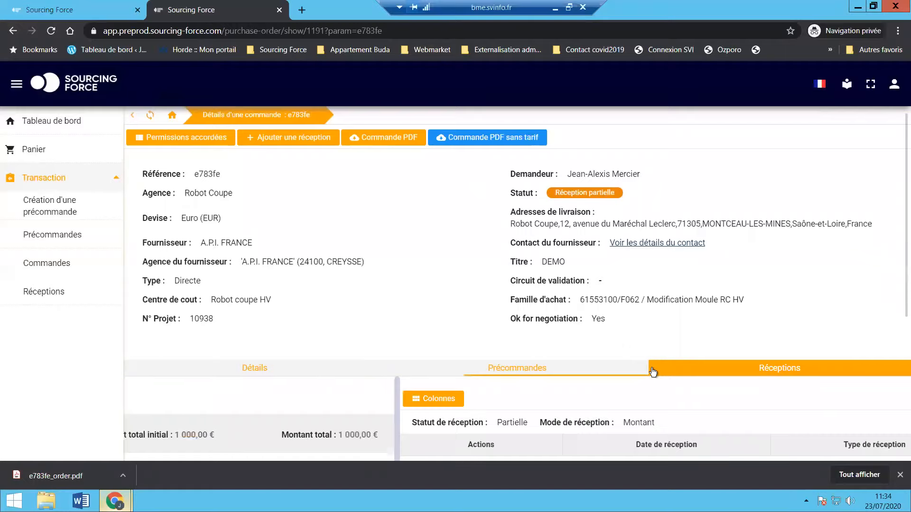
scroll(567, 413, "down", 2)
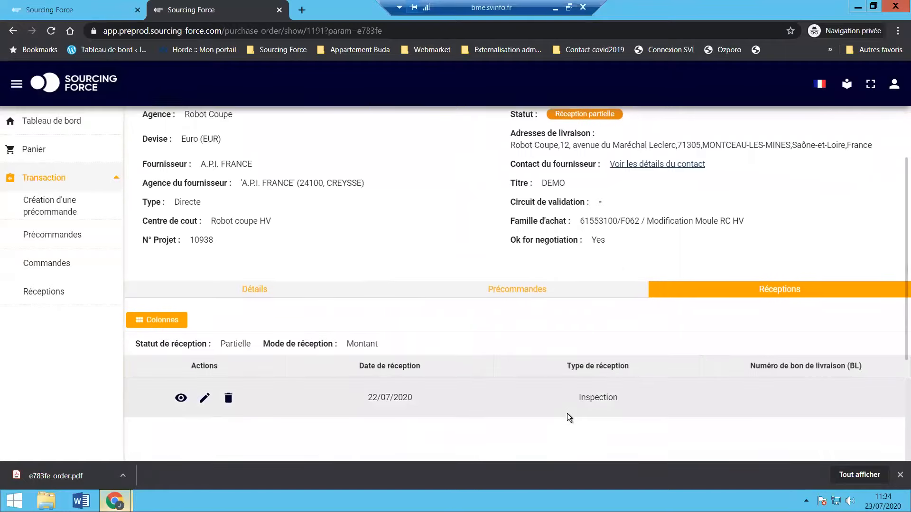
scroll(335, 221, "up", 2)
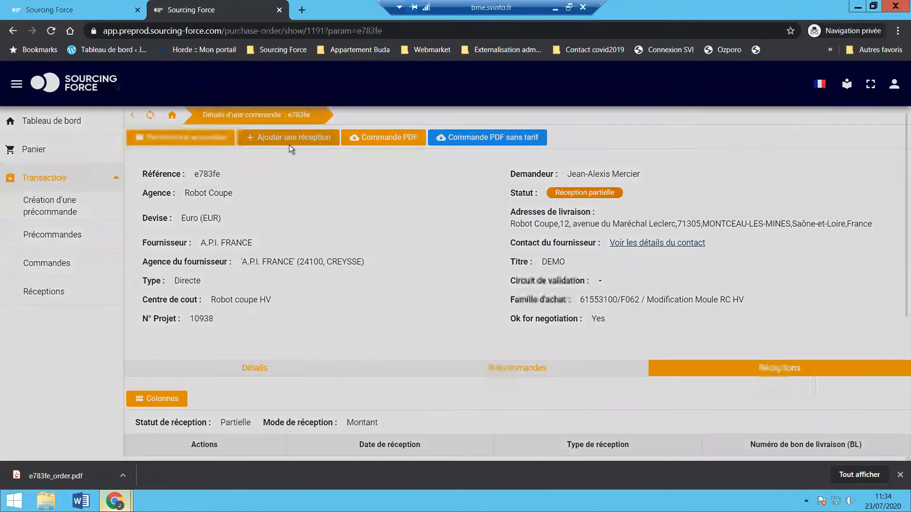
left_click(289, 145)
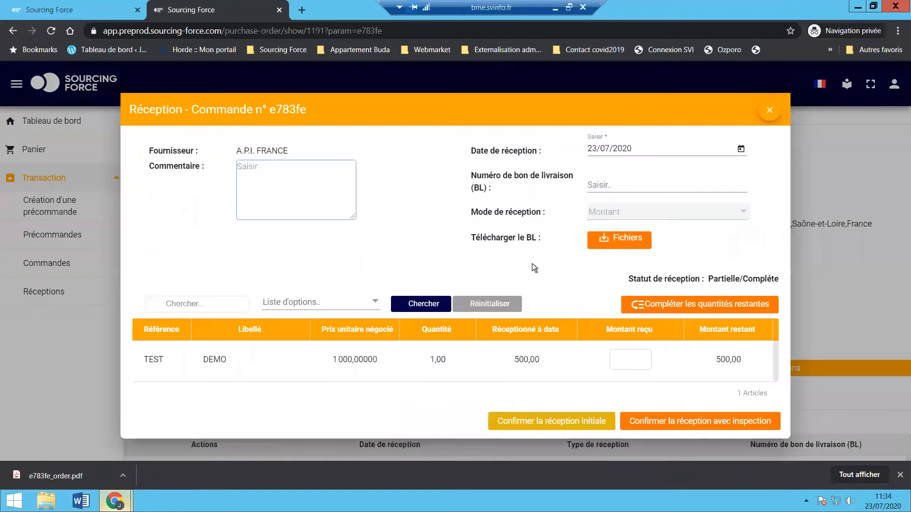
left_click(626, 361)
type("300")
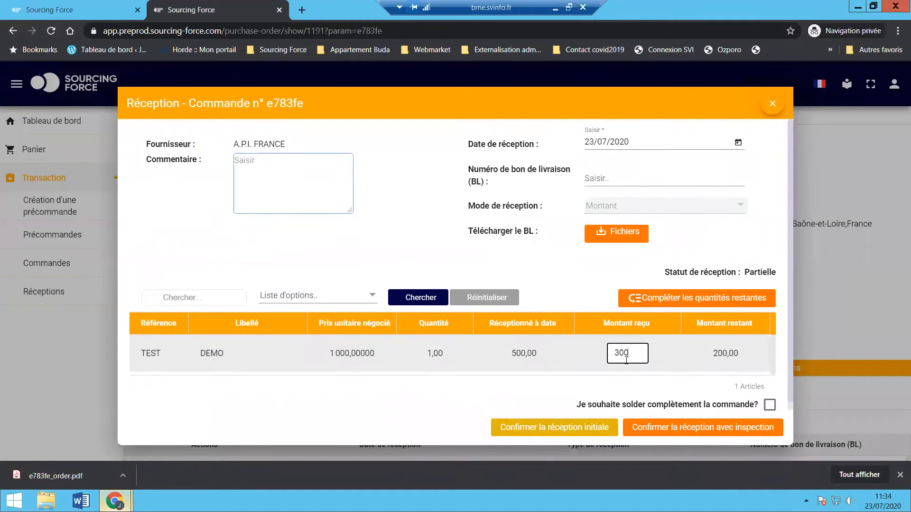
left_click(769, 405)
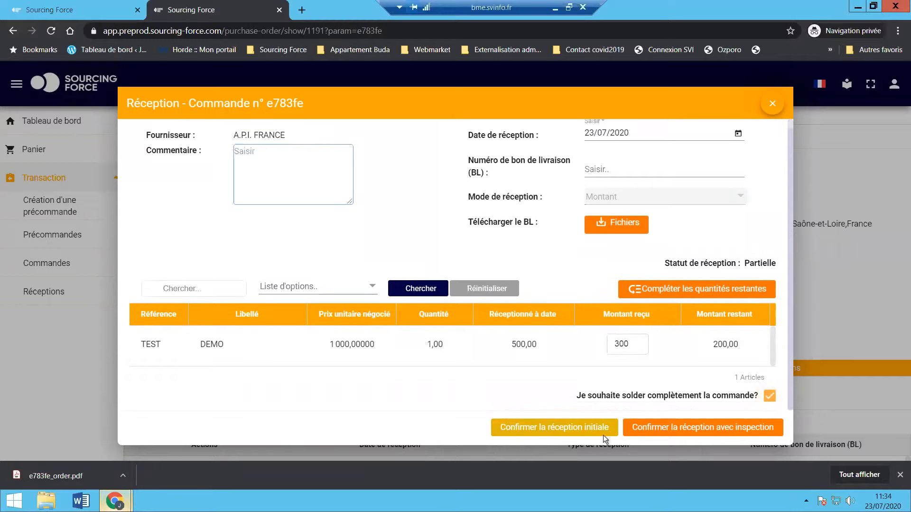
left_click(661, 430)
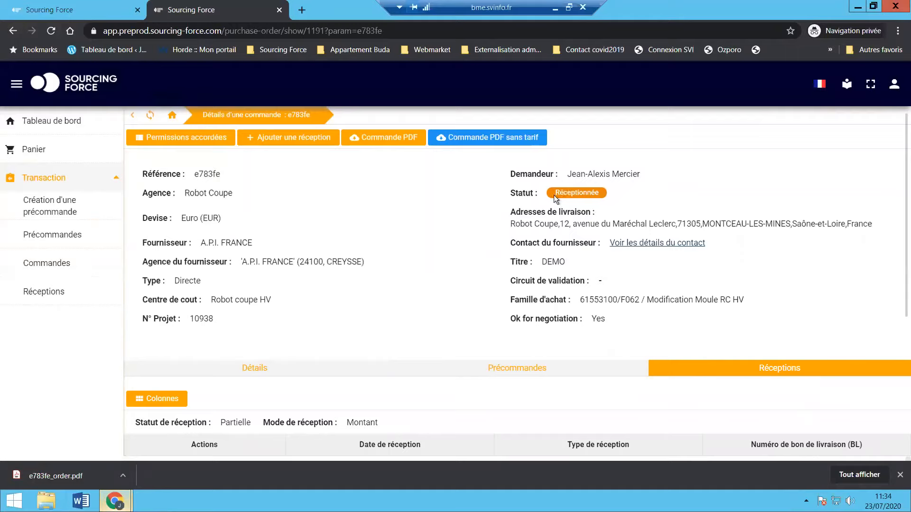
Examine the commande's statut, its Réceptions and the article lines in its Détails, and view the overall list of réceptions
left_click_drag(555, 194, 600, 192)
left_click(320, 247)
scroll(231, 281, "down", 4)
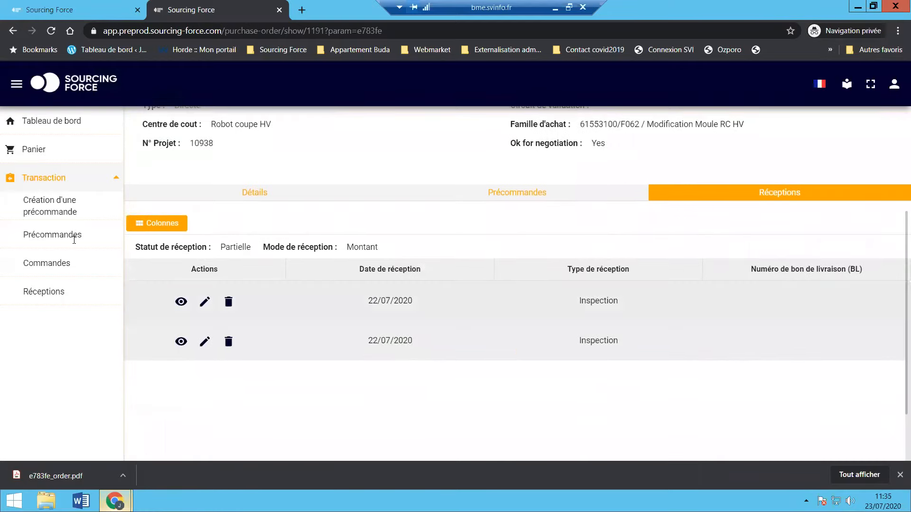
scroll(172, 311, "up", 3)
left_click(203, 353)
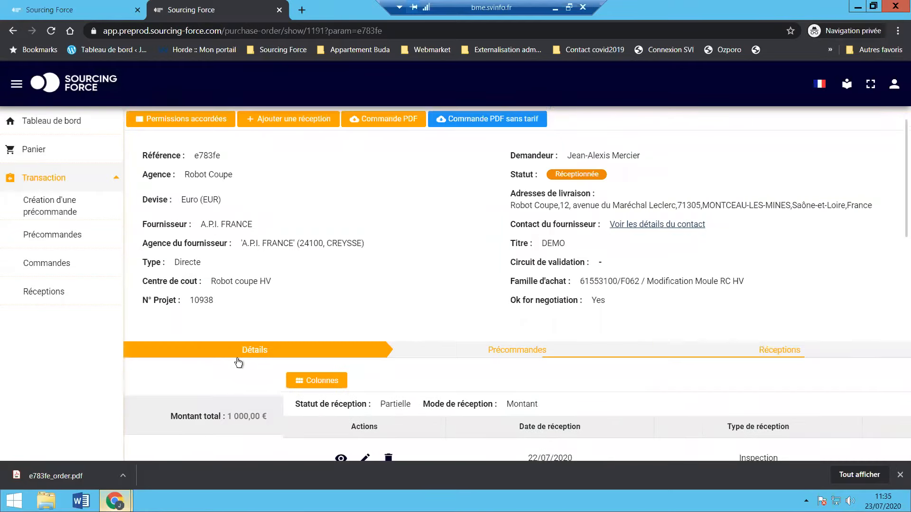
scroll(251, 377, "down", 2)
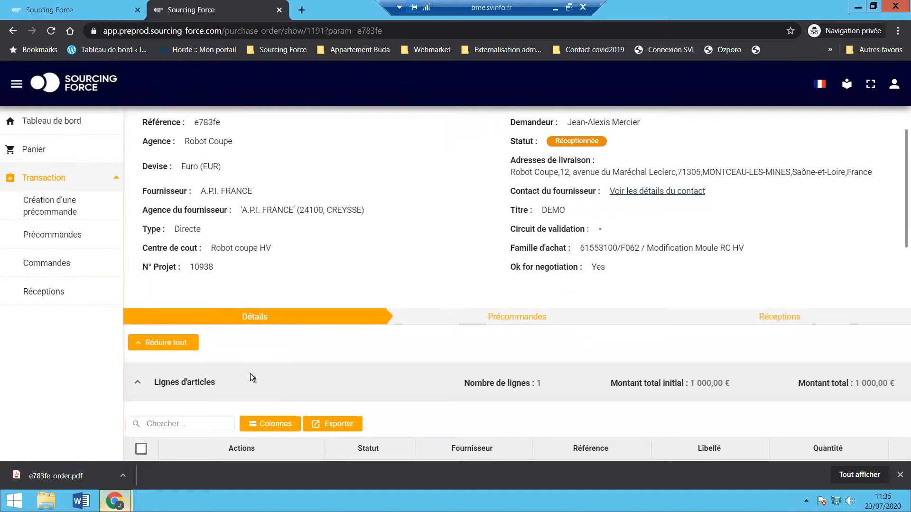
scroll(252, 378, "down", 4)
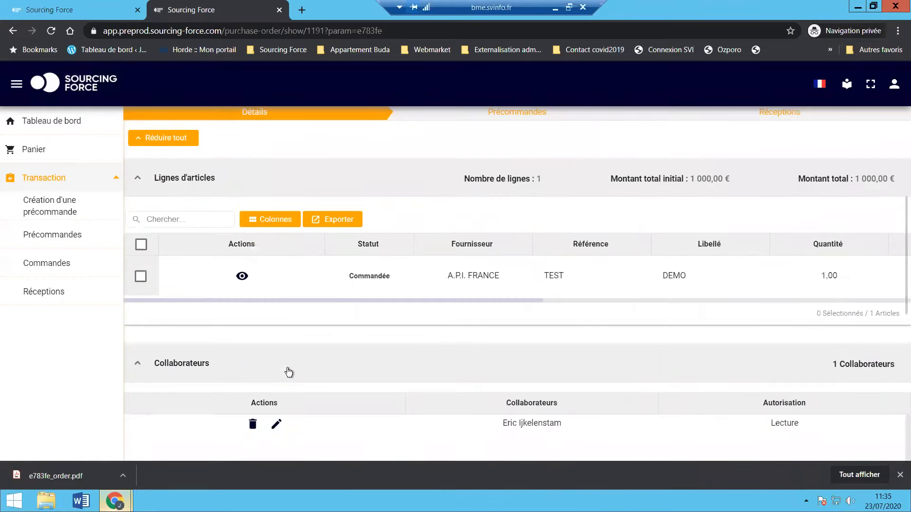
scroll(303, 377, "down", 2)
scroll(303, 377, "up", 4)
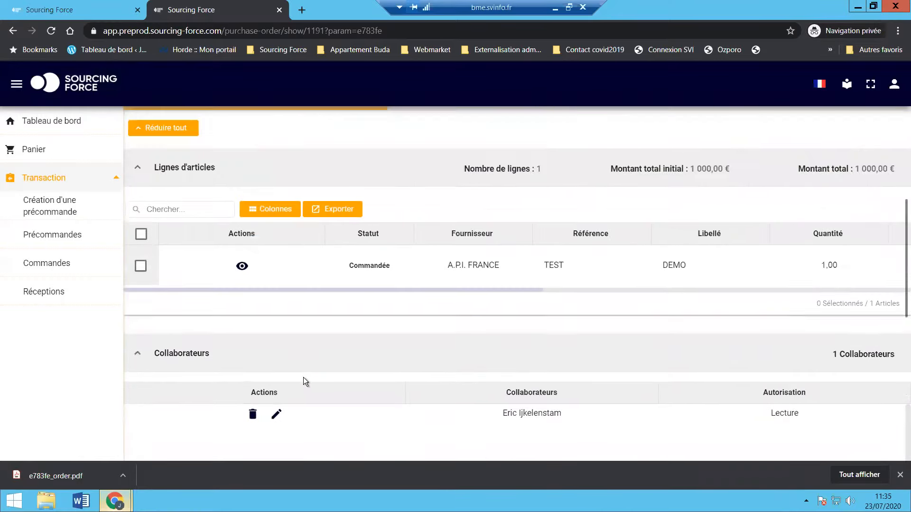
scroll(303, 377, "up", 1)
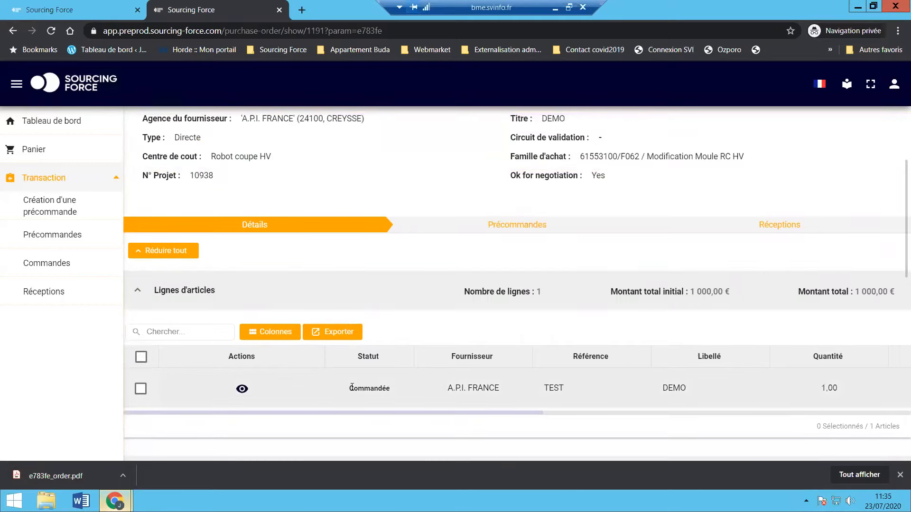
left_click_drag(354, 388, 383, 386)
left_click(54, 291)
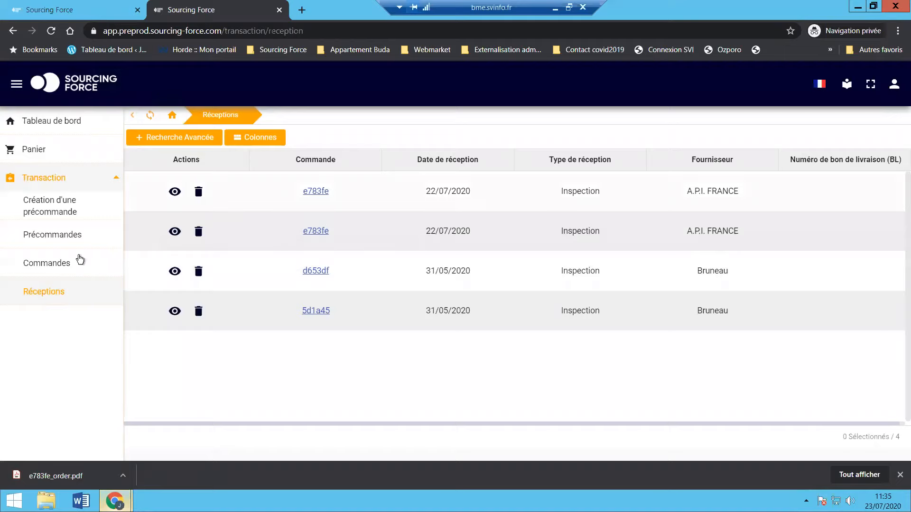
Export the list of commandes with all available columns selected
left_click(55, 264)
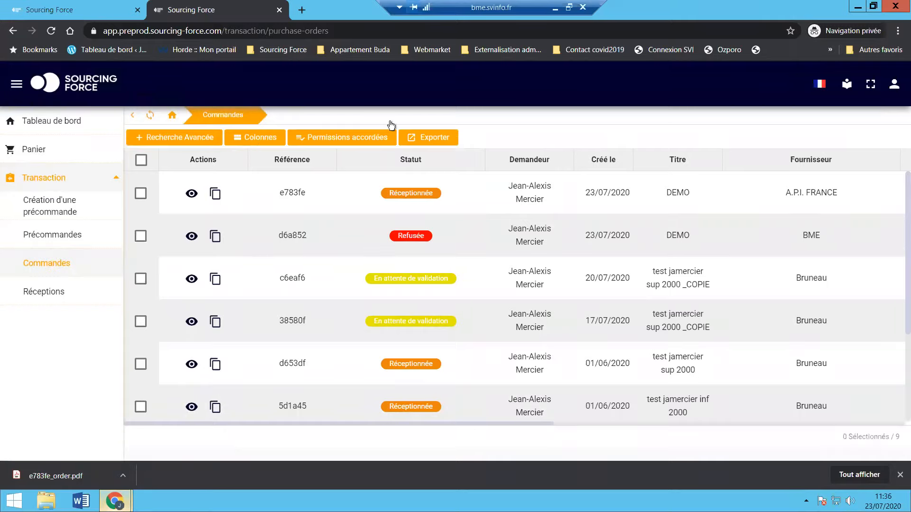
left_click(430, 139)
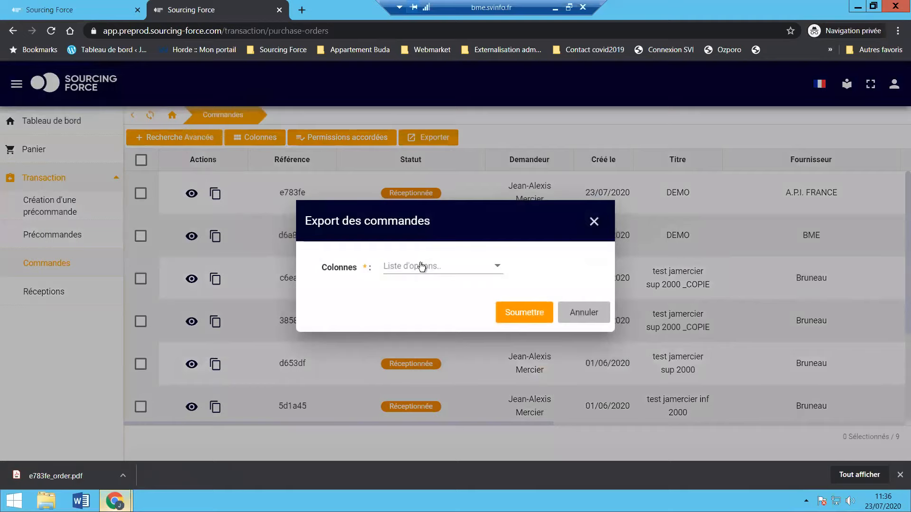
left_click(421, 267)
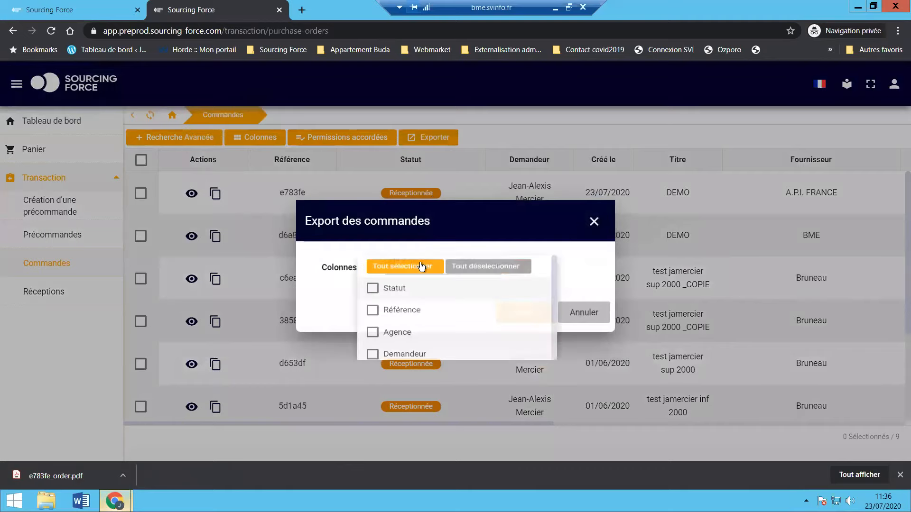
left_click(396, 267)
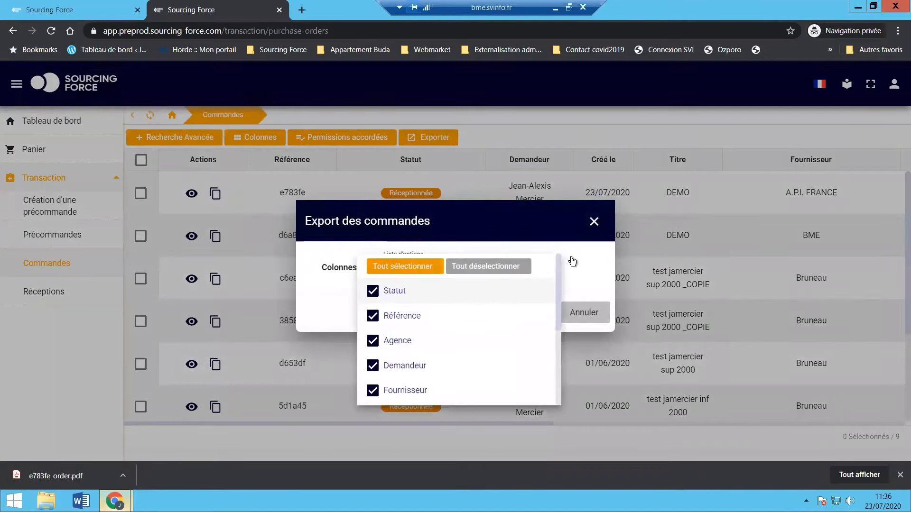
left_click(573, 257)
left_click(523, 313)
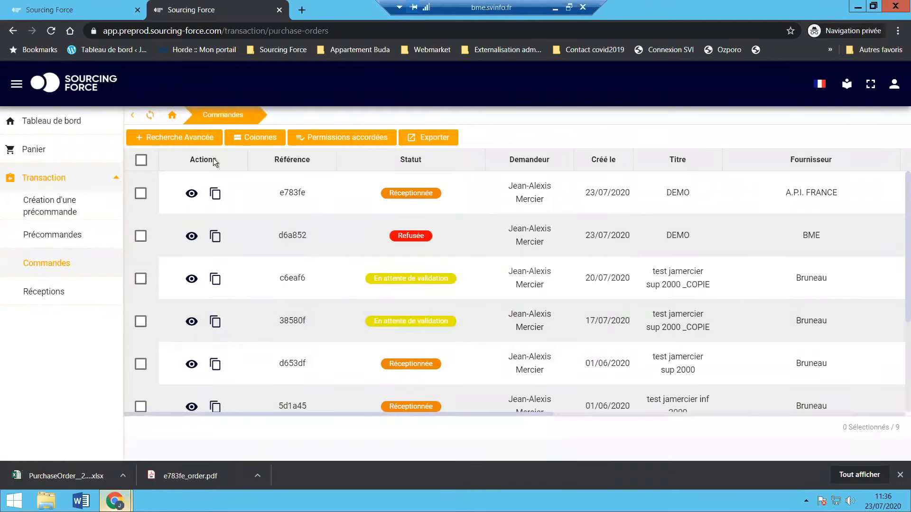
Hide the Actions, Statut, Demandeur, Créé le, Titre and Fournisseur columns in the commandes list
left_click(263, 140)
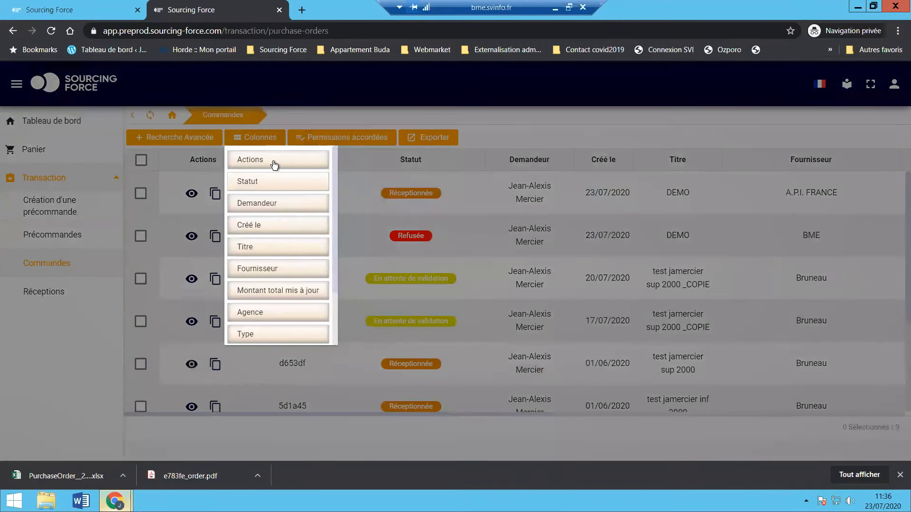
left_click(275, 165)
left_click(280, 184)
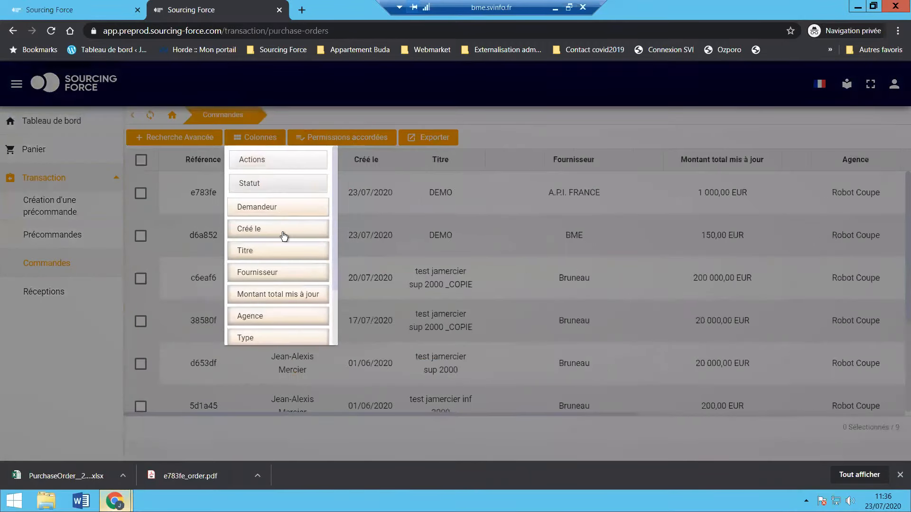
left_click(283, 232)
left_click(285, 252)
left_click(287, 280)
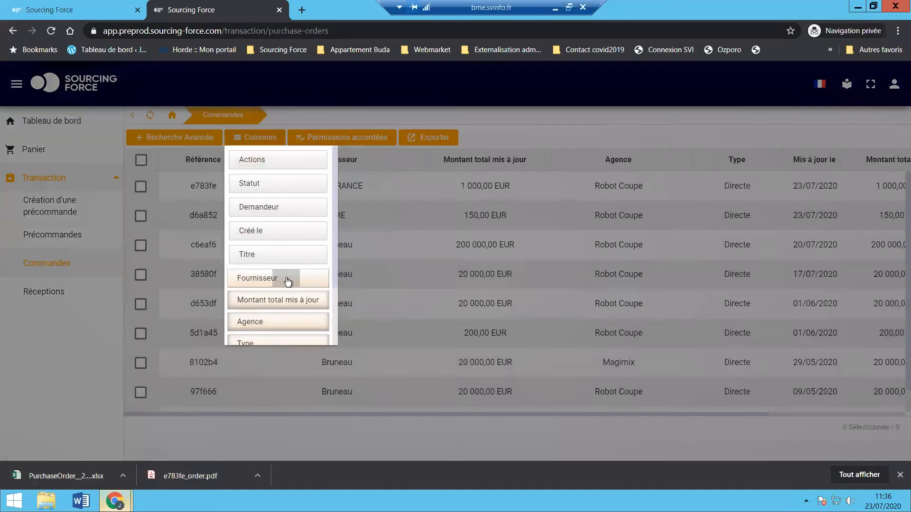
left_click(527, 137)
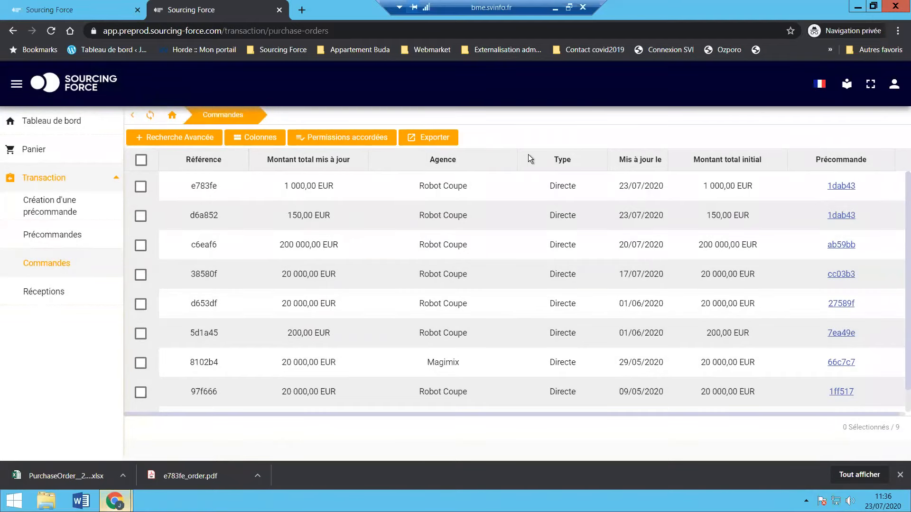
left_click_drag(618, 160, 665, 135)
left_click(665, 135)
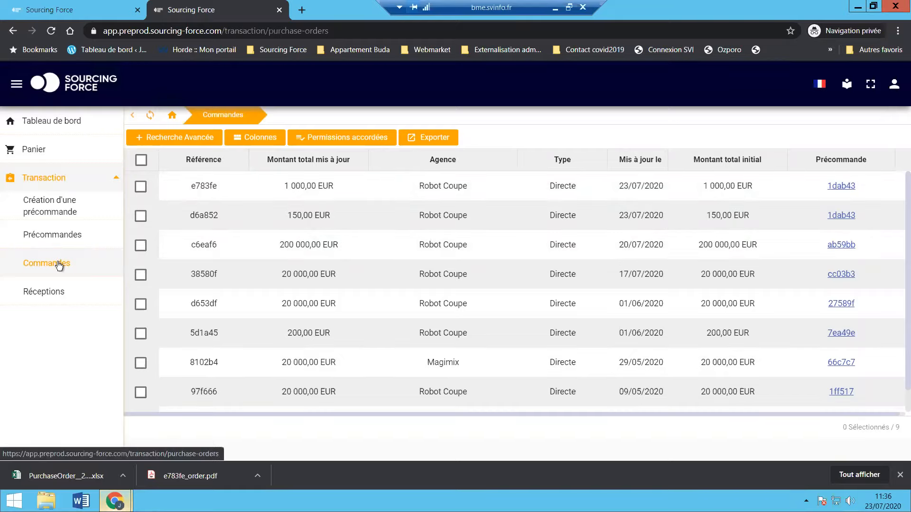
left_click(260, 138)
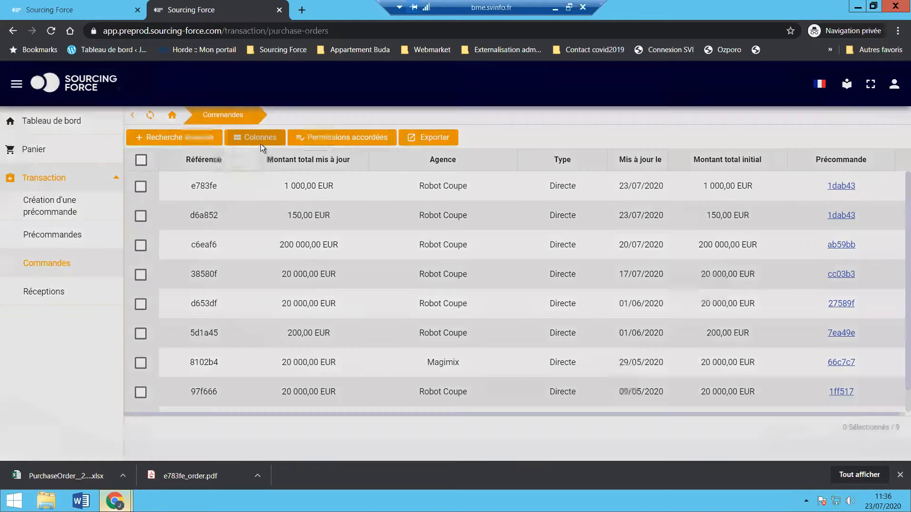
Switch to the other Chrome window of Sourcing Force and open its list of commandes
mouse_move(114, 499)
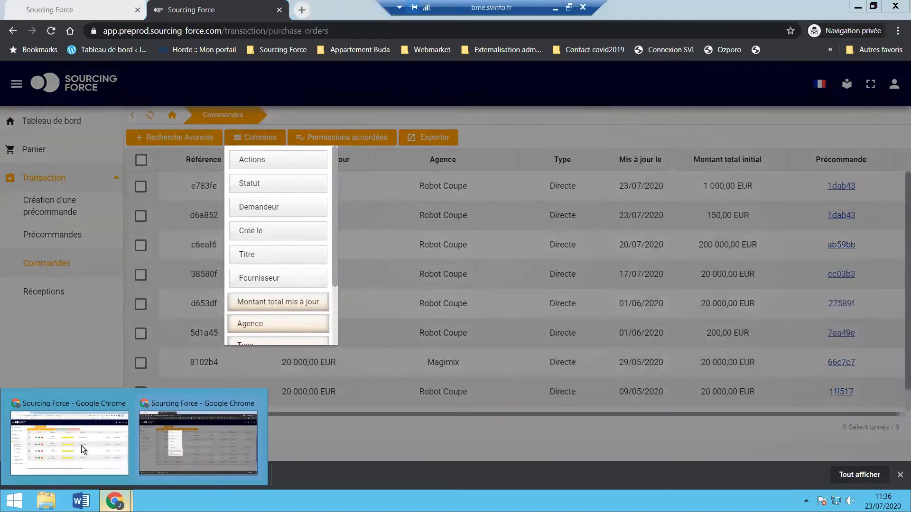
left_click(81, 446)
left_click(47, 325)
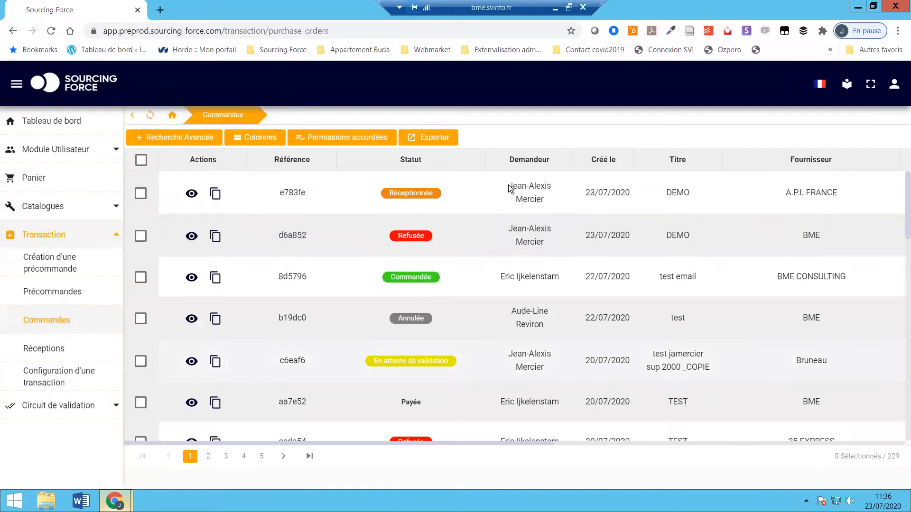
Examine the demandeurs and statuts of the commandes down the first page of the list
left_click_drag(508, 185, 545, 199)
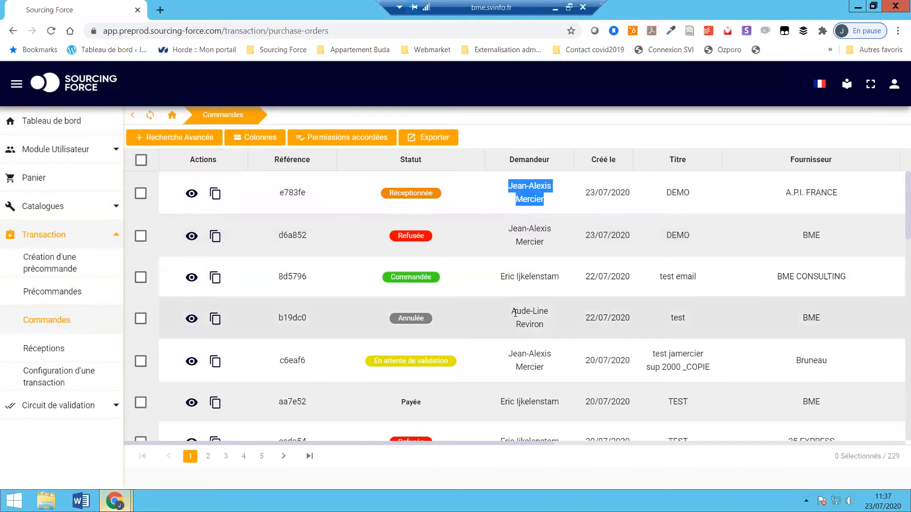
scroll(515, 313, "down", 2)
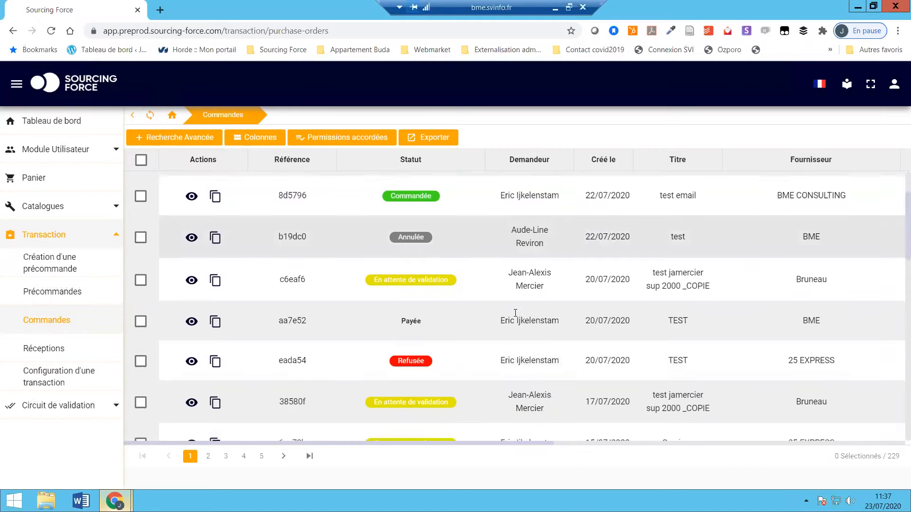
scroll(515, 313, "down", 1)
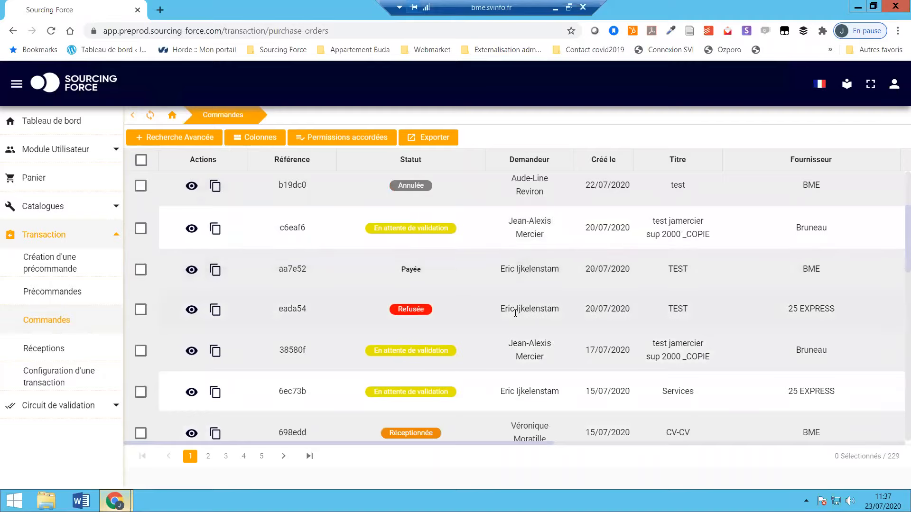
scroll(515, 313, "down", 3)
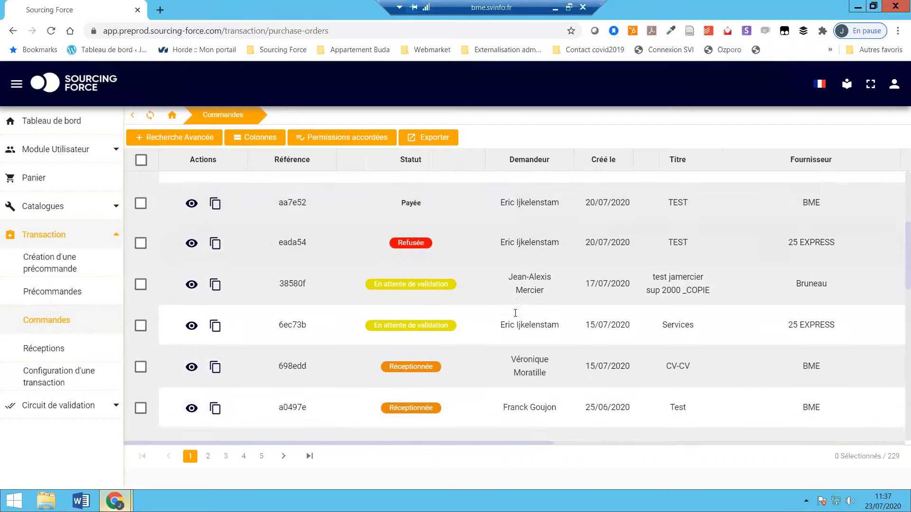
scroll(516, 313, "down", 1)
scroll(515, 313, "down", 3)
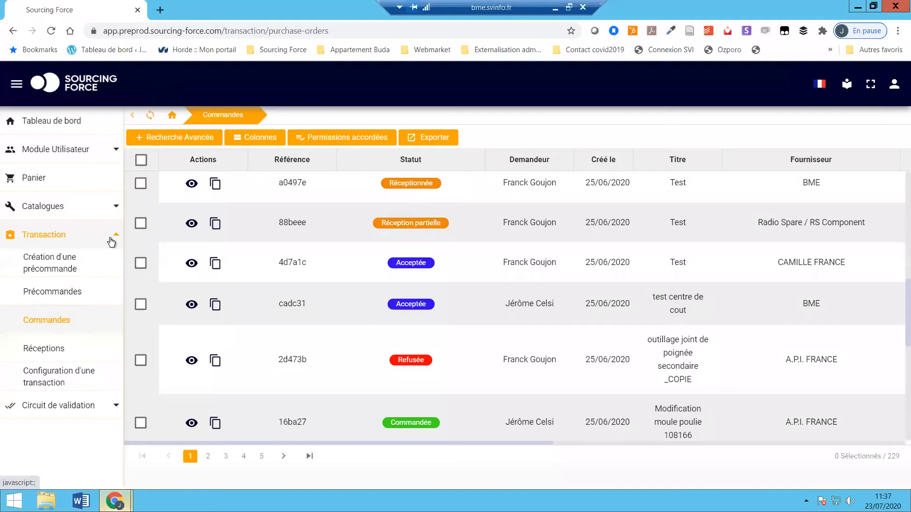
left_click(111, 243)
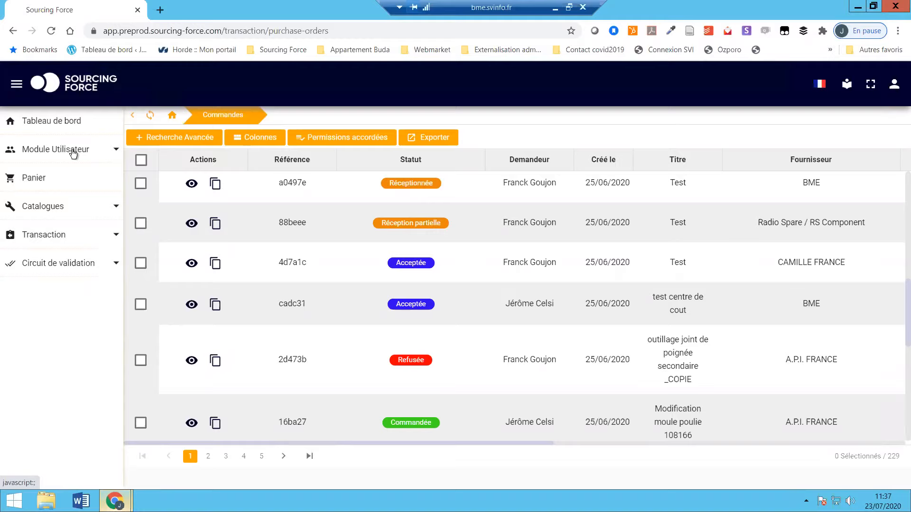
left_click(72, 151)
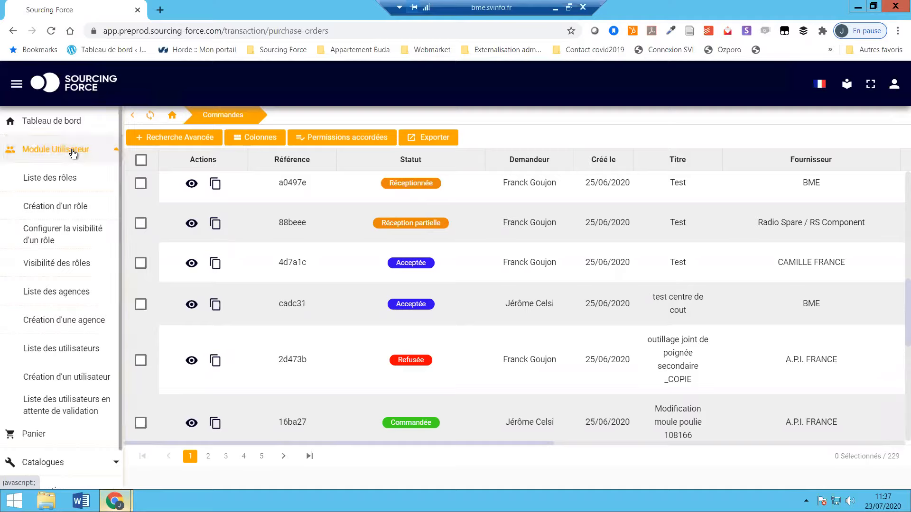
left_click(73, 150)
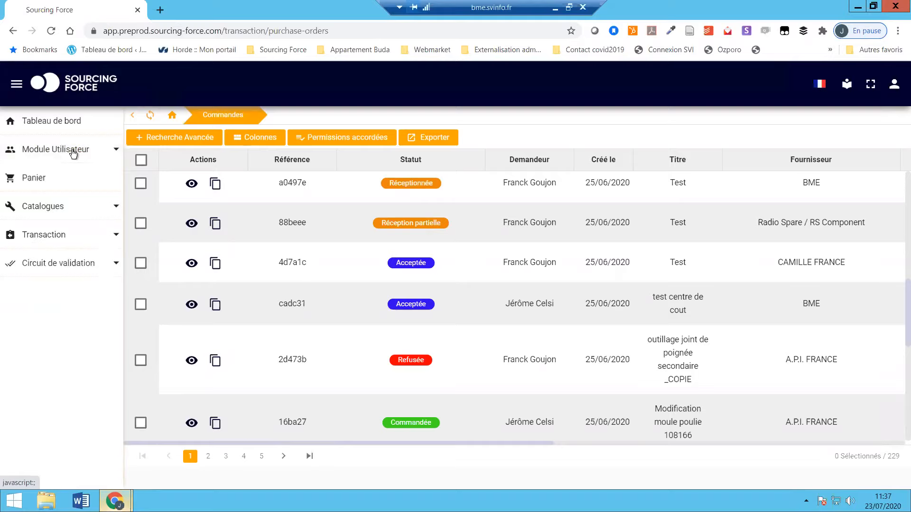